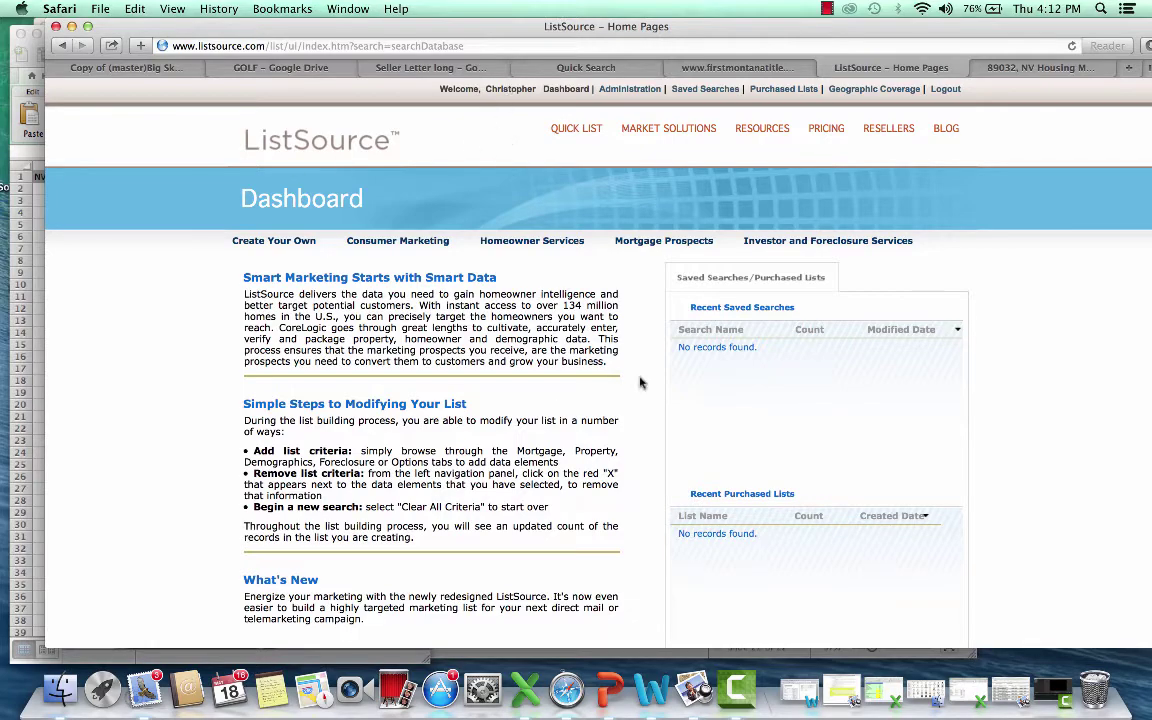
Step: Scan the Dashboard and drop open the Investor and Foreclosure Services submenu
scroll(576, 342, down, 5)
scroll(600, 398, up, 2)
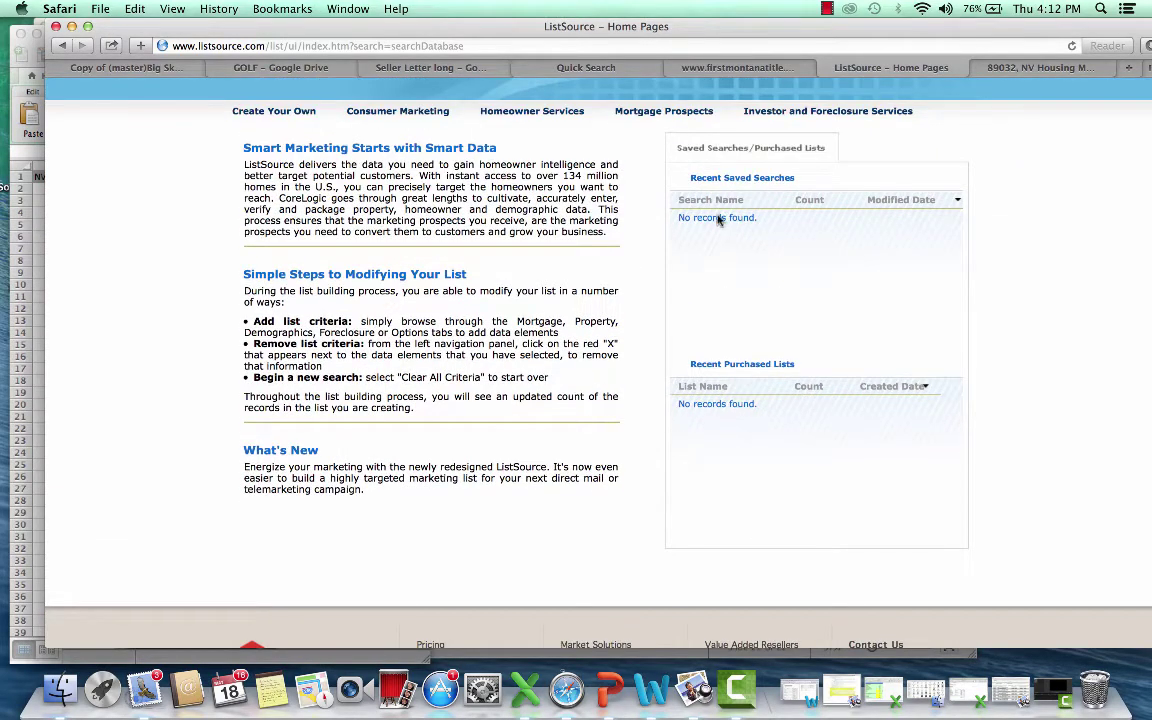
scroll(640, 300, up, 2)
scroll(775, 352, down, 1)
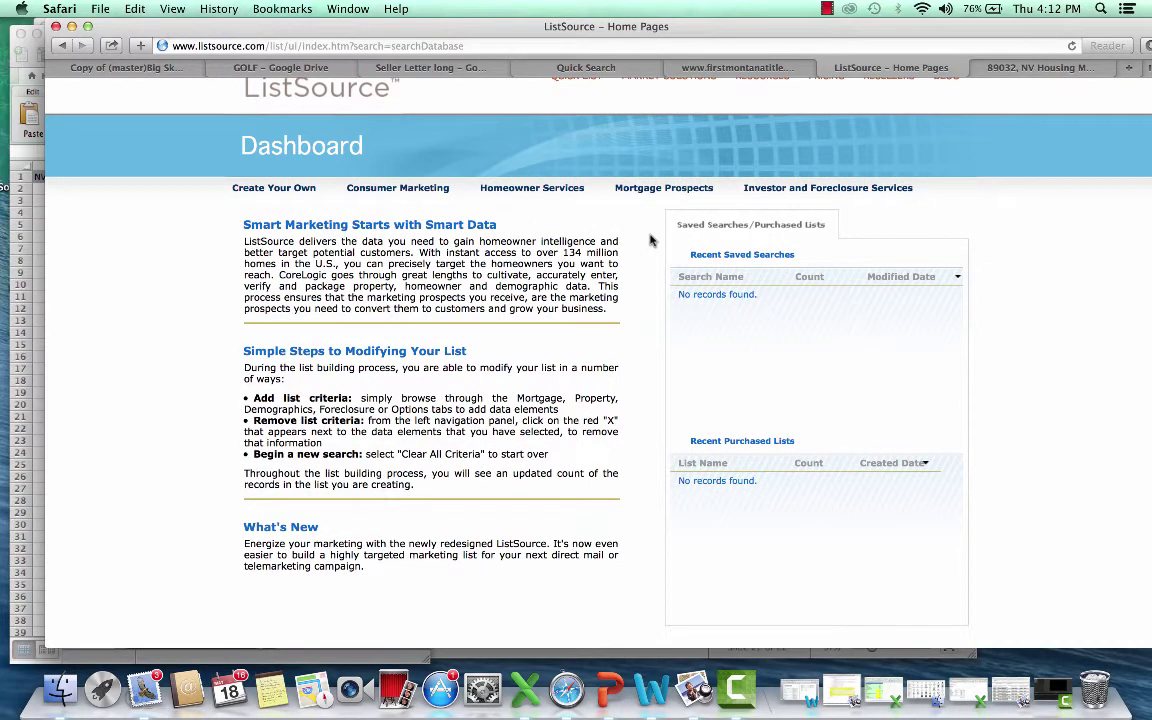
scroll(640, 245, up, 1)
scroll(640, 300, up, 1)
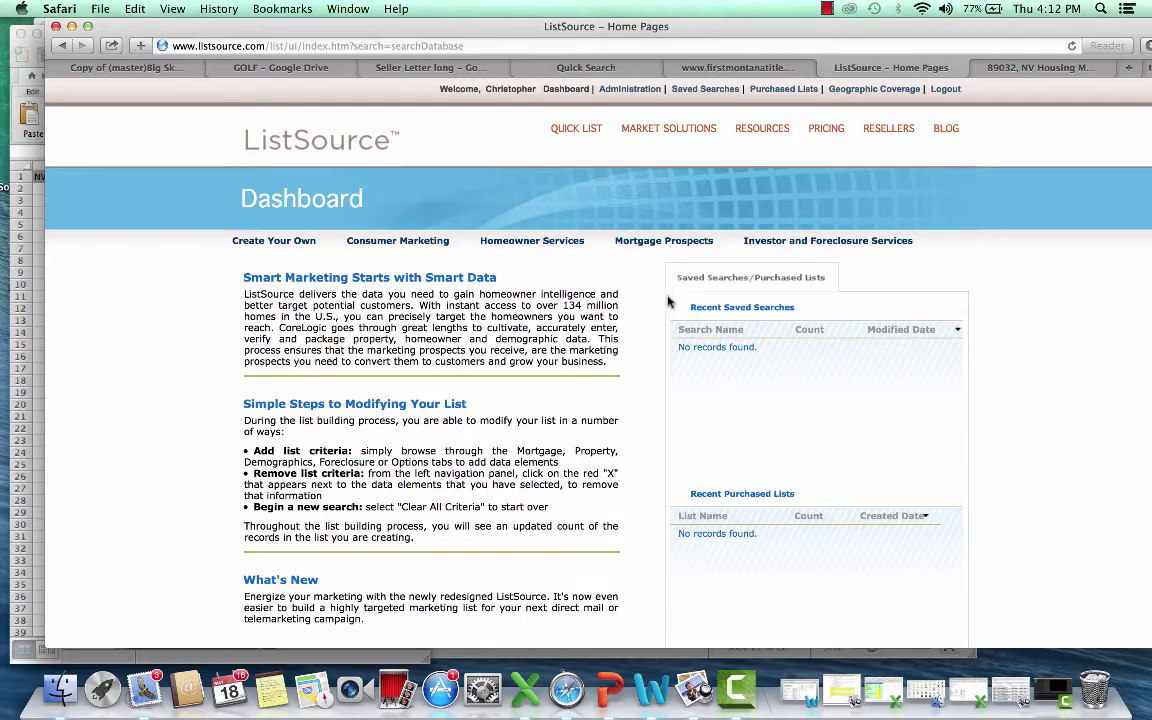
mouse_move(866, 240)
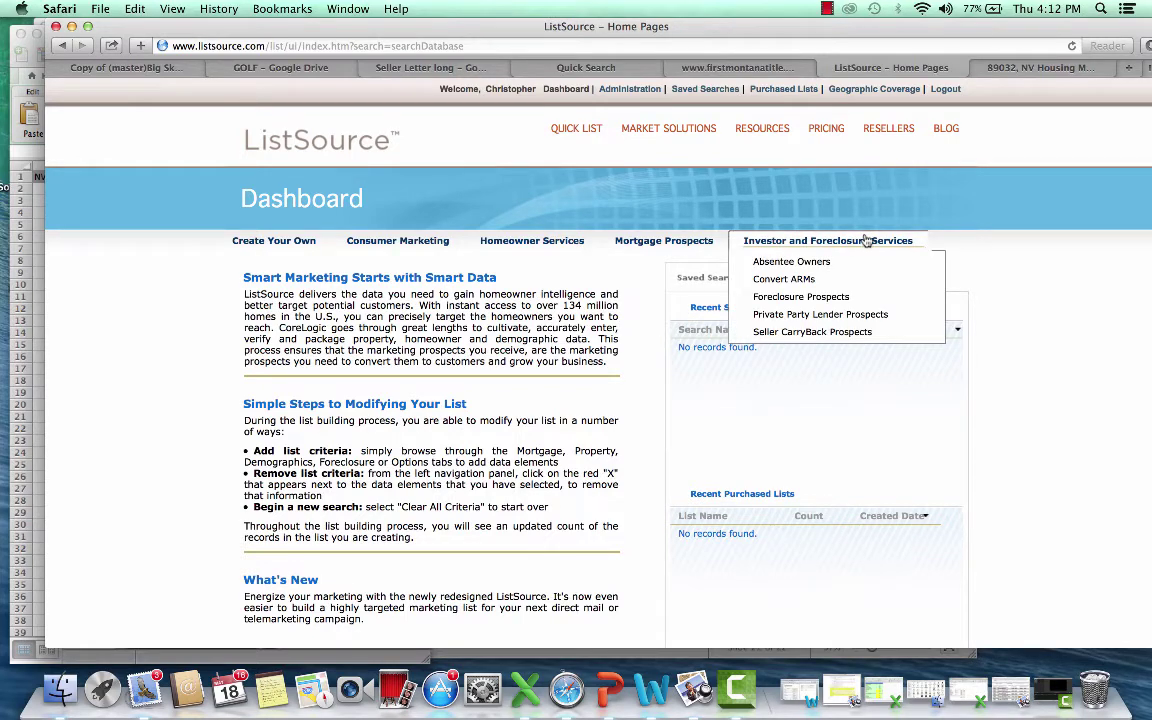
Step: Start an Absentee Owners list and choose MSA as the geography filter
click(808, 261)
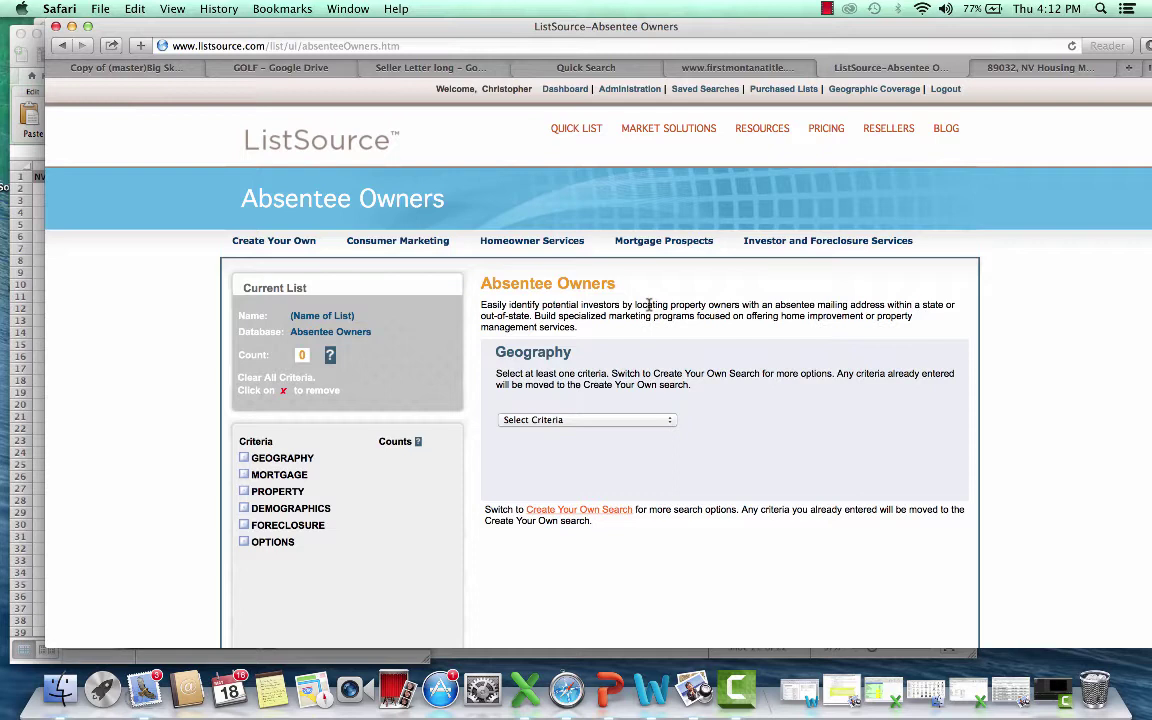
scroll(648, 304, down, 1)
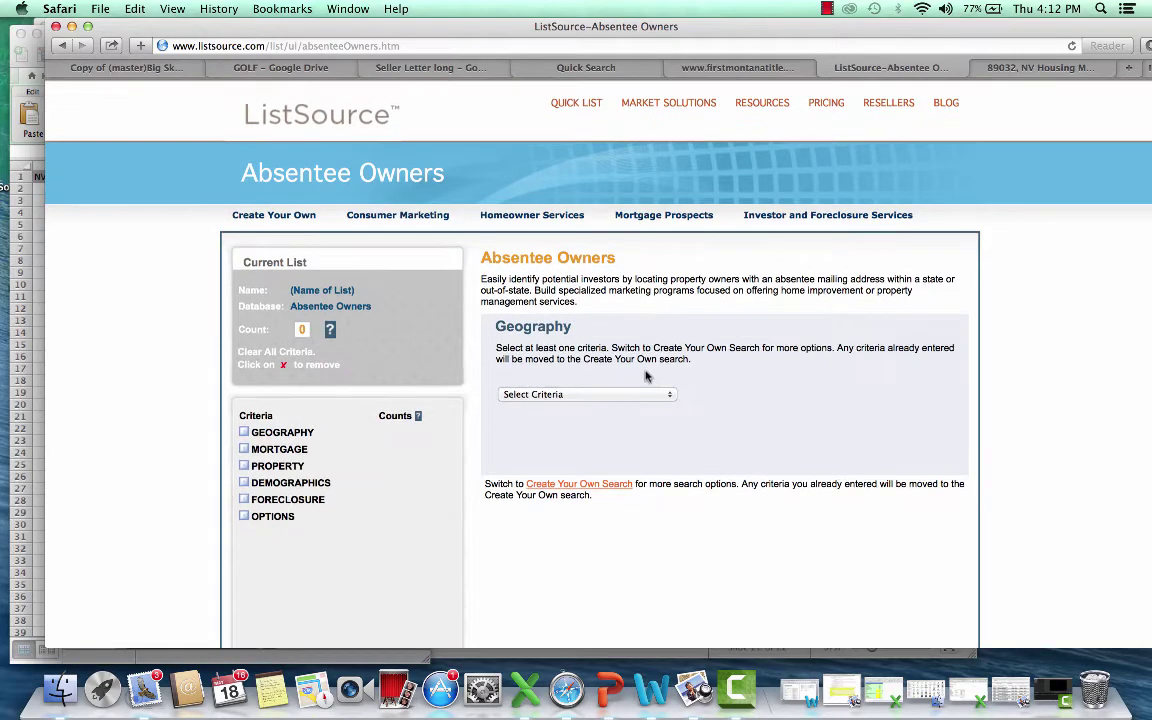
click(617, 392)
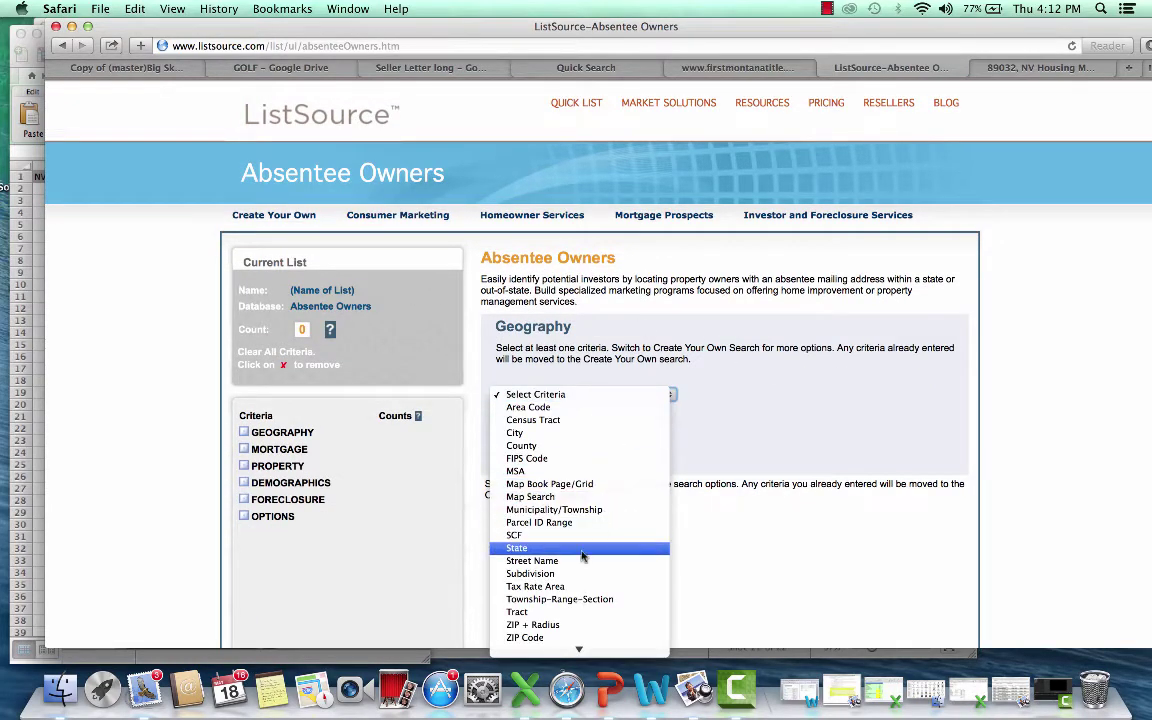
click(568, 472)
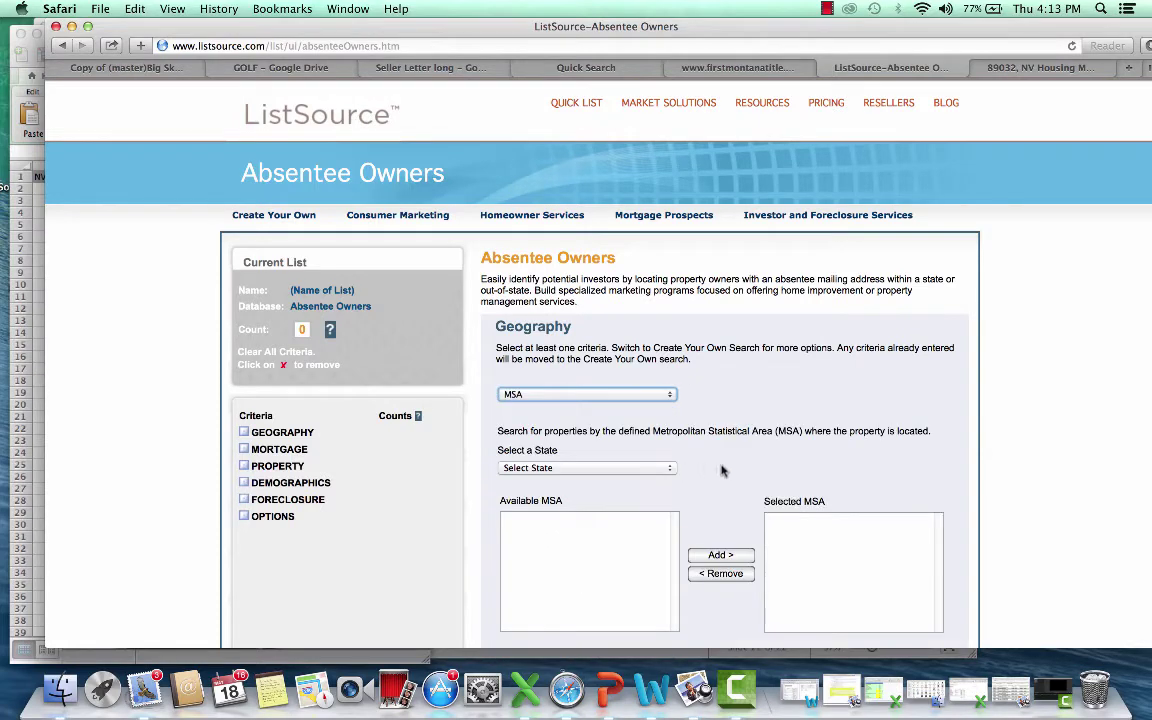
Step: Pick Nevada and add the Las Vegas-Paradise, NV MSA to the selected areas
click(663, 467)
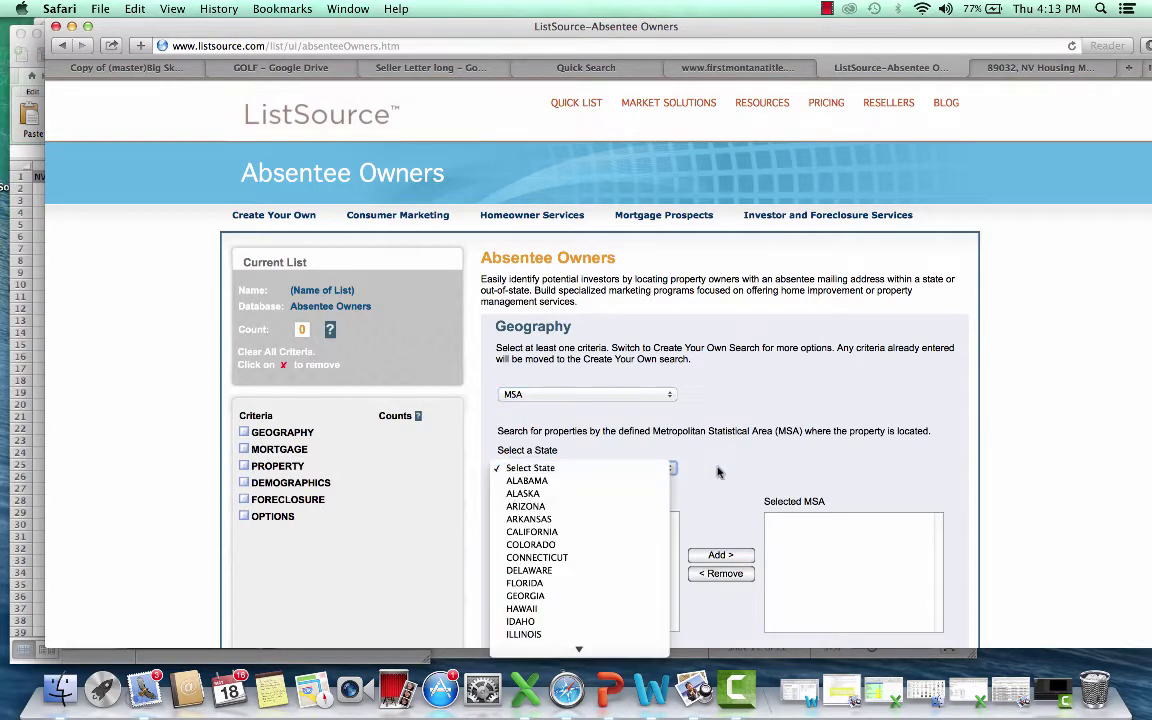
scroll(590, 530, down, 5)
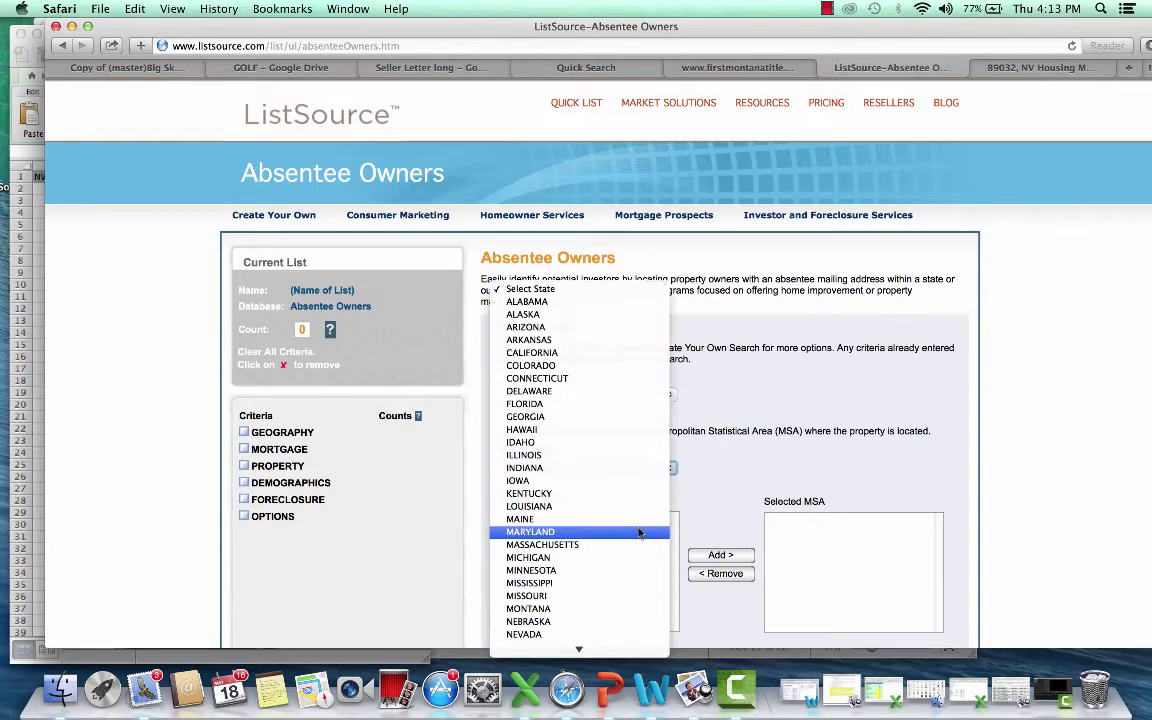
click(632, 608)
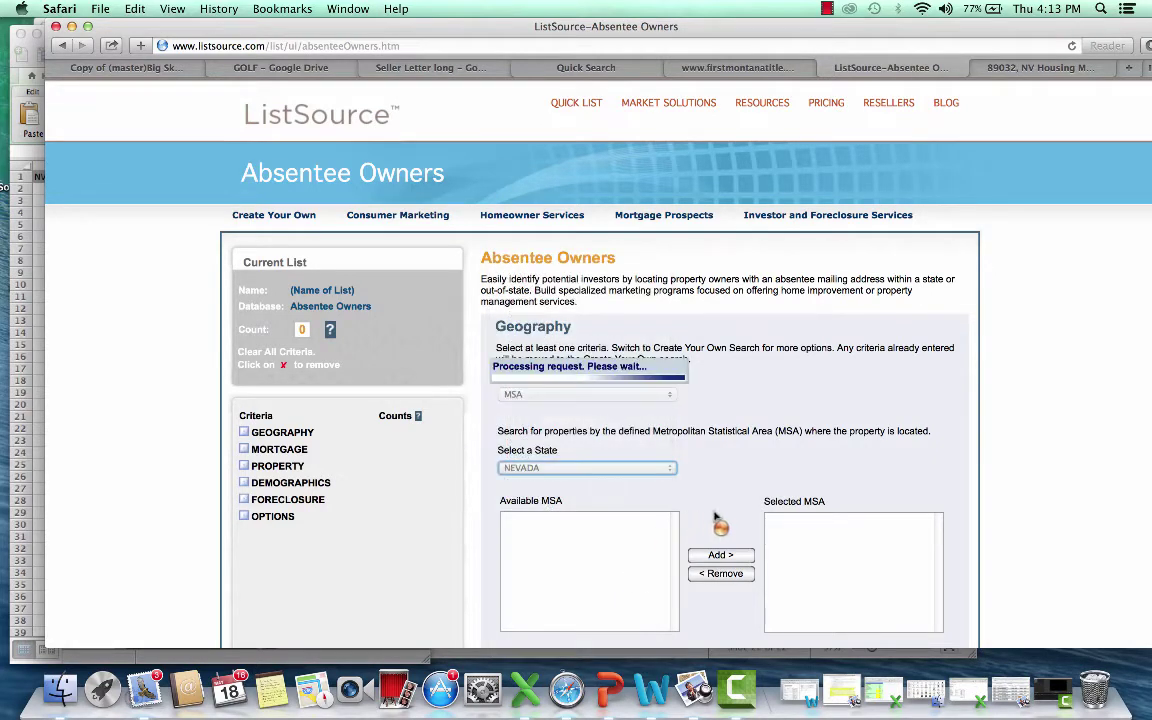
click(560, 517)
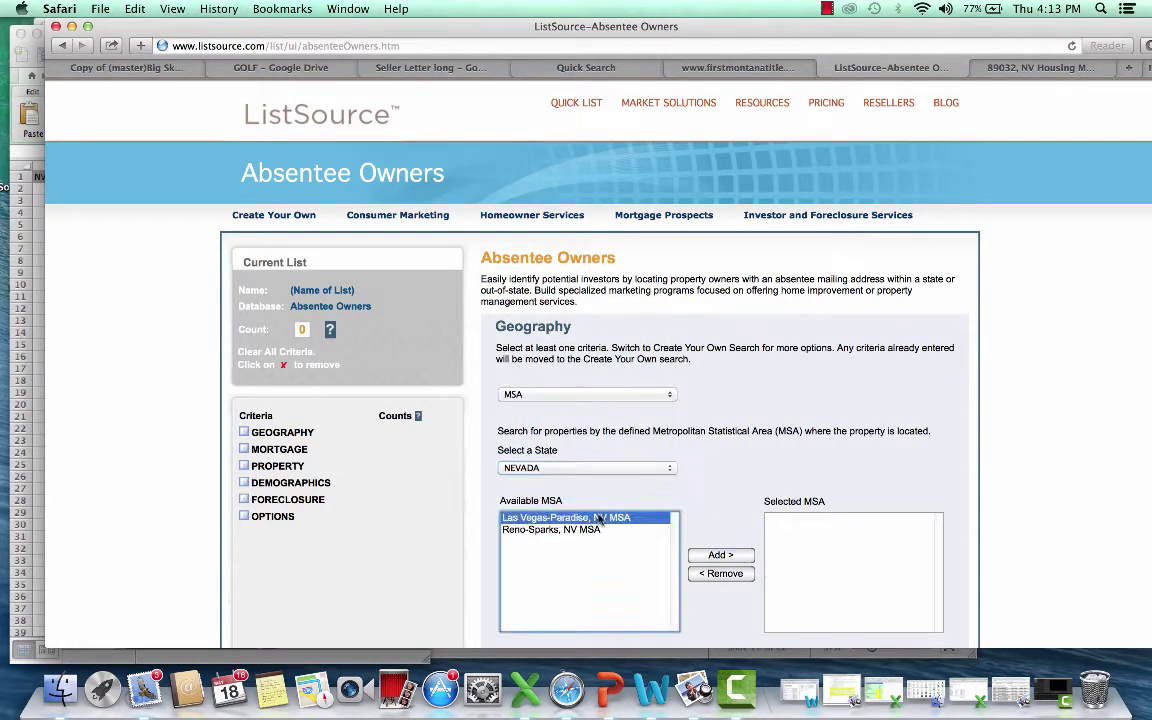
click(720, 555)
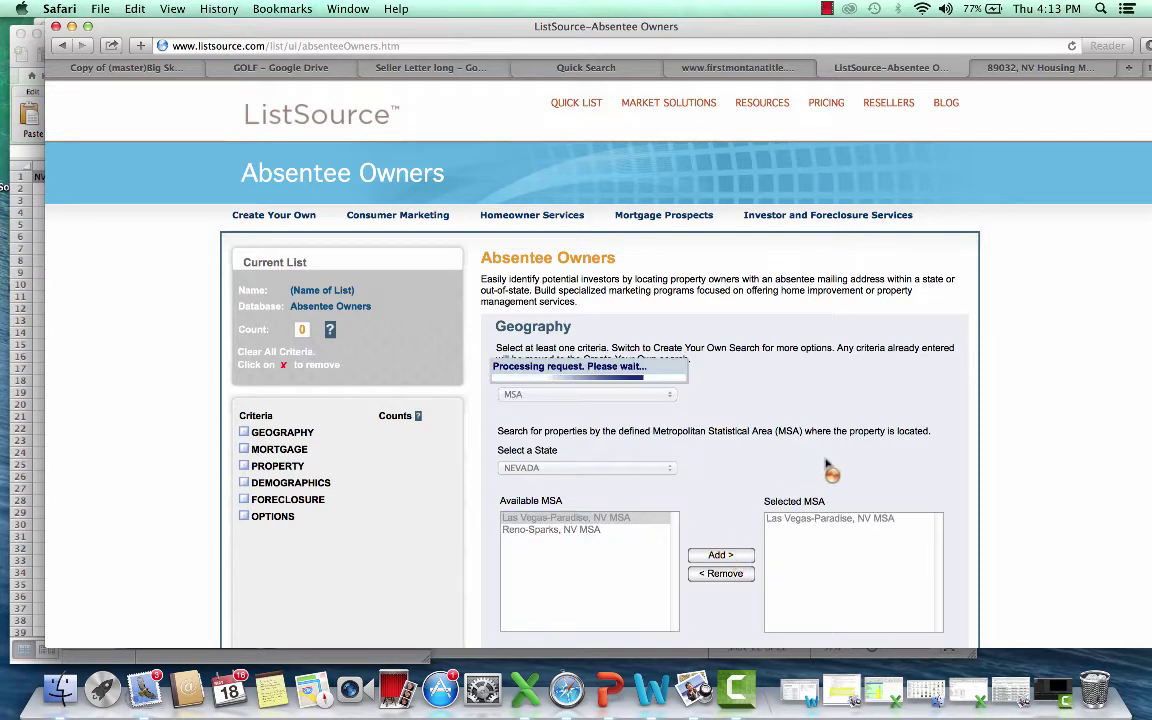
scroll(905, 425, down, 3)
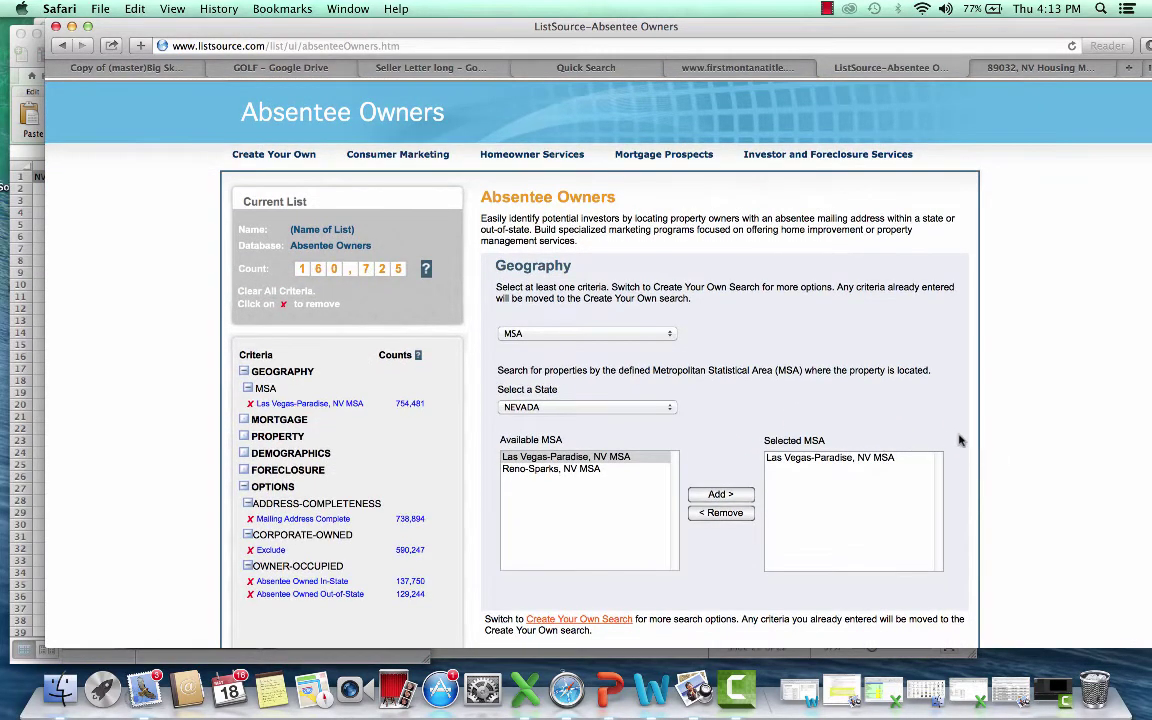
scroll(862, 397, down, 1)
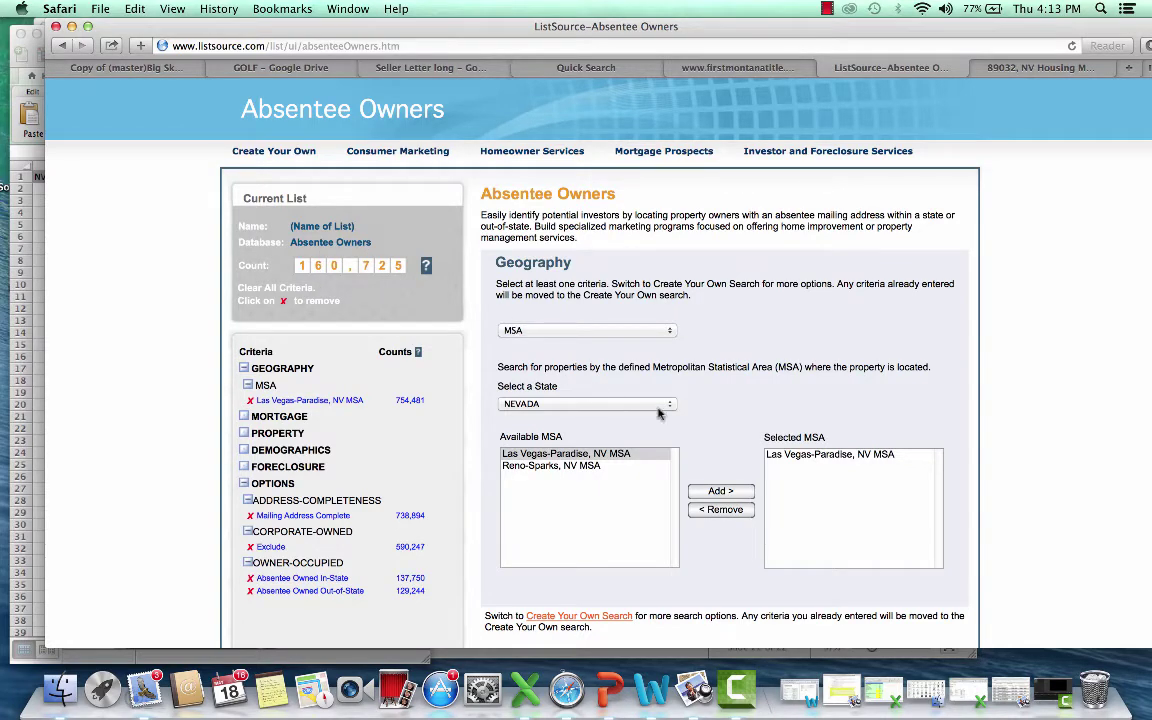
scroll(700, 437, down, 2)
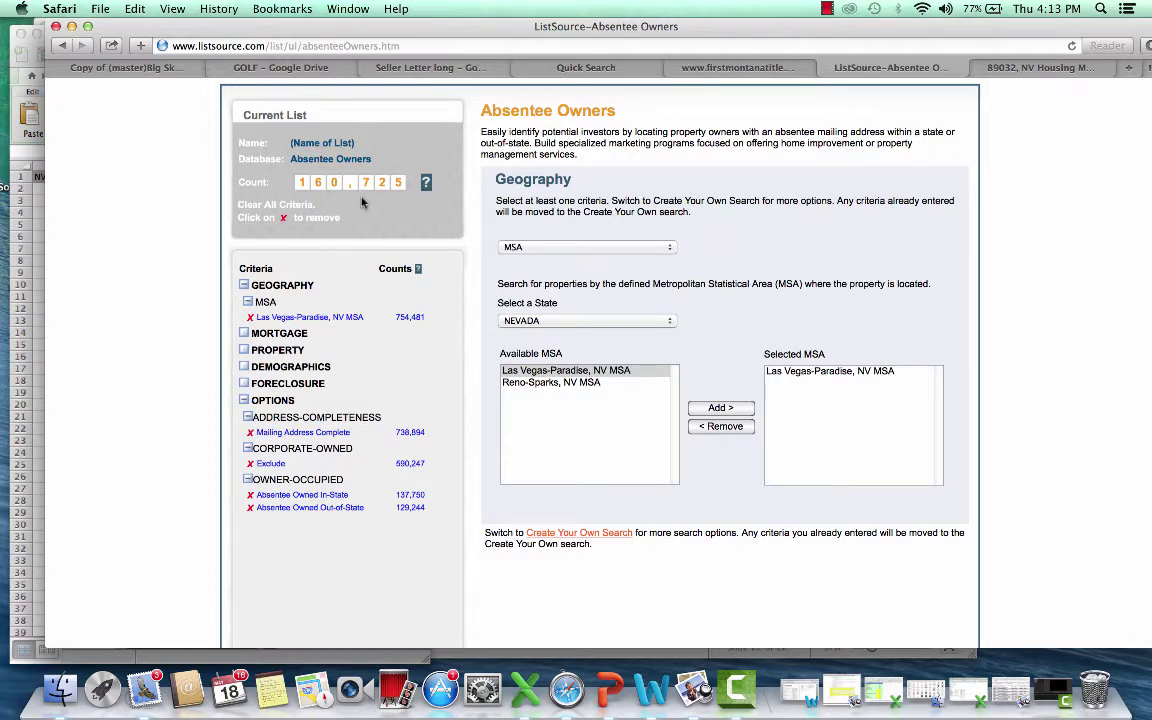
scroll(444, 396, down, 3)
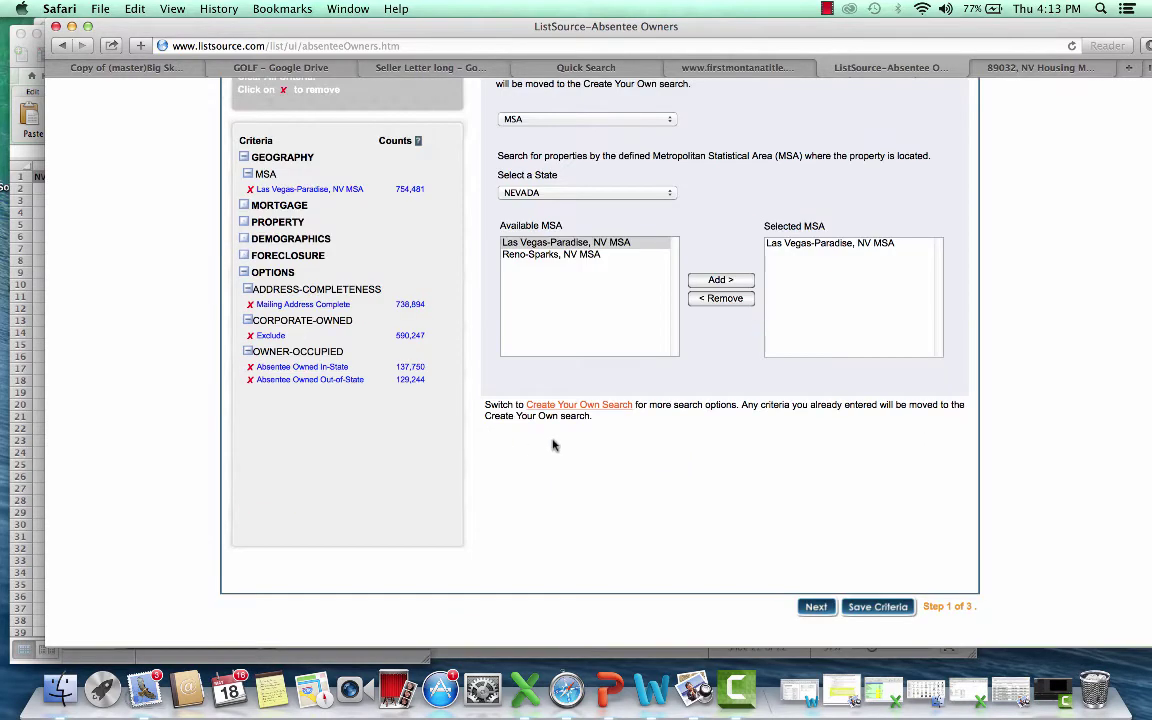
Step: Add Residential: SFR as the property type criterion
click(816, 607)
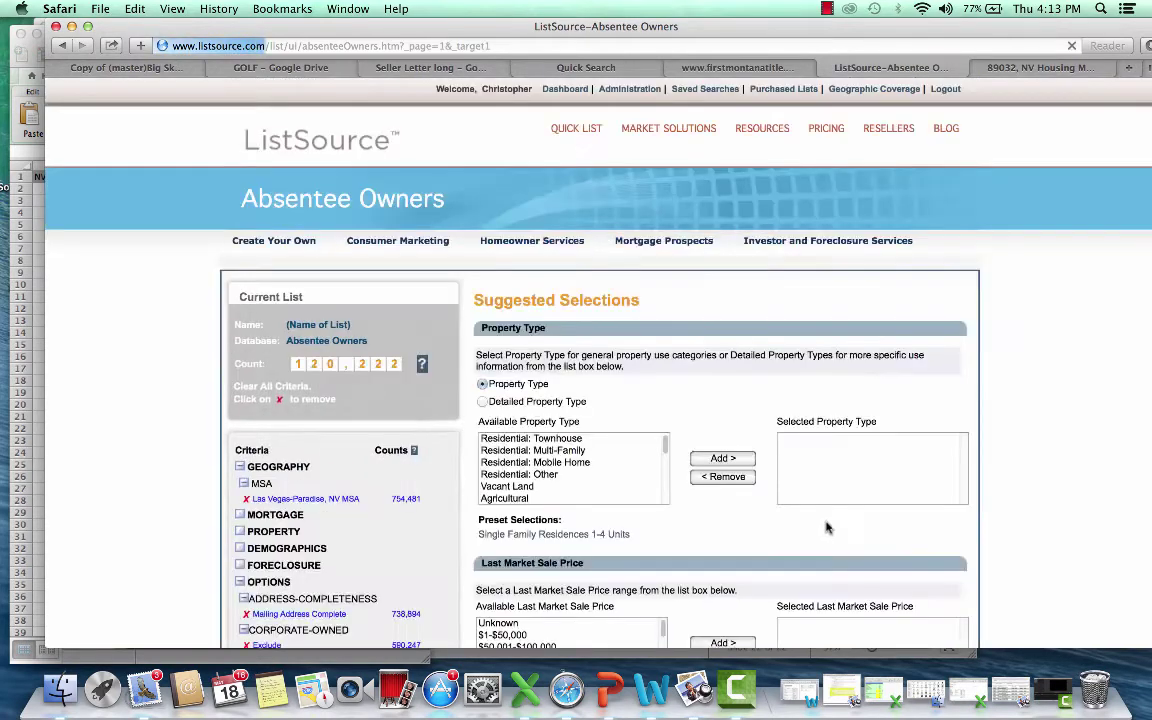
scroll(700, 410, down, 2)
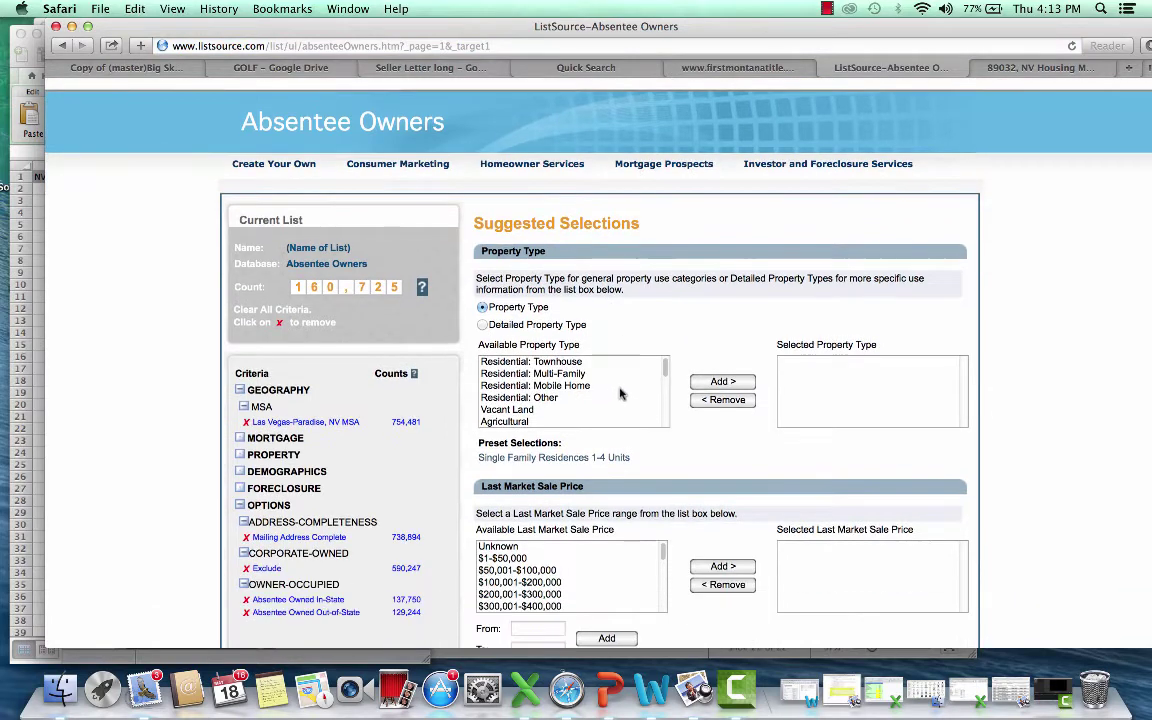
scroll(549, 401, down, 3)
scroll(549, 401, down, 5)
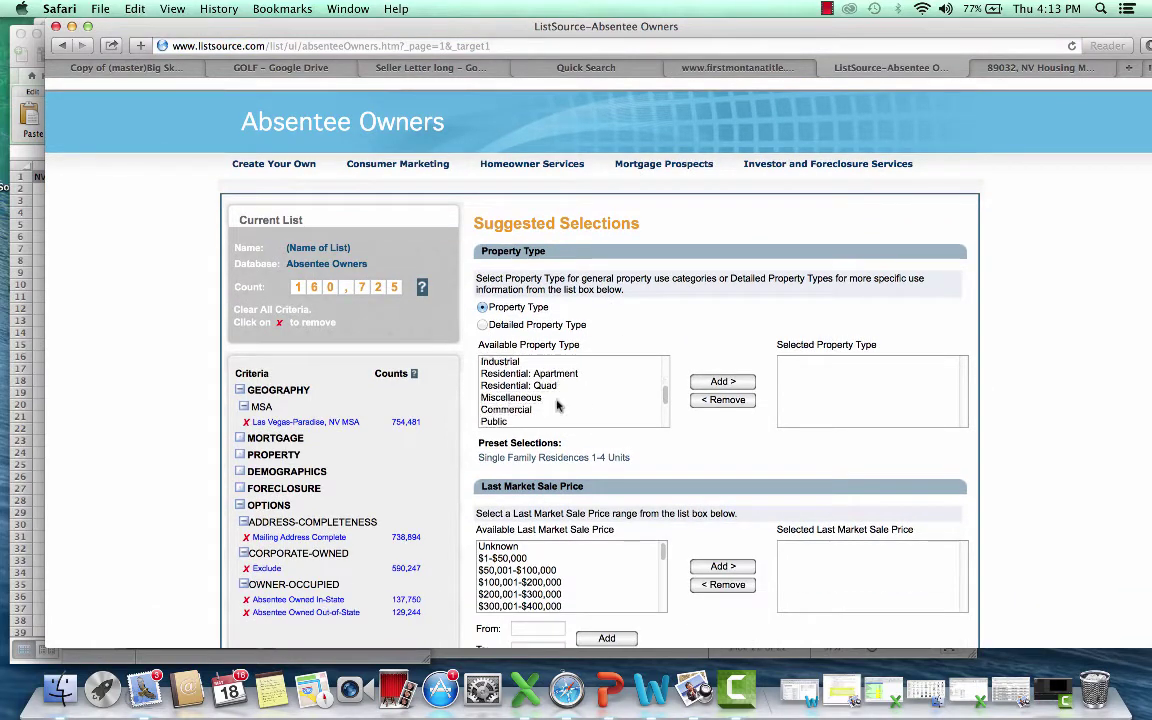
click(510, 398)
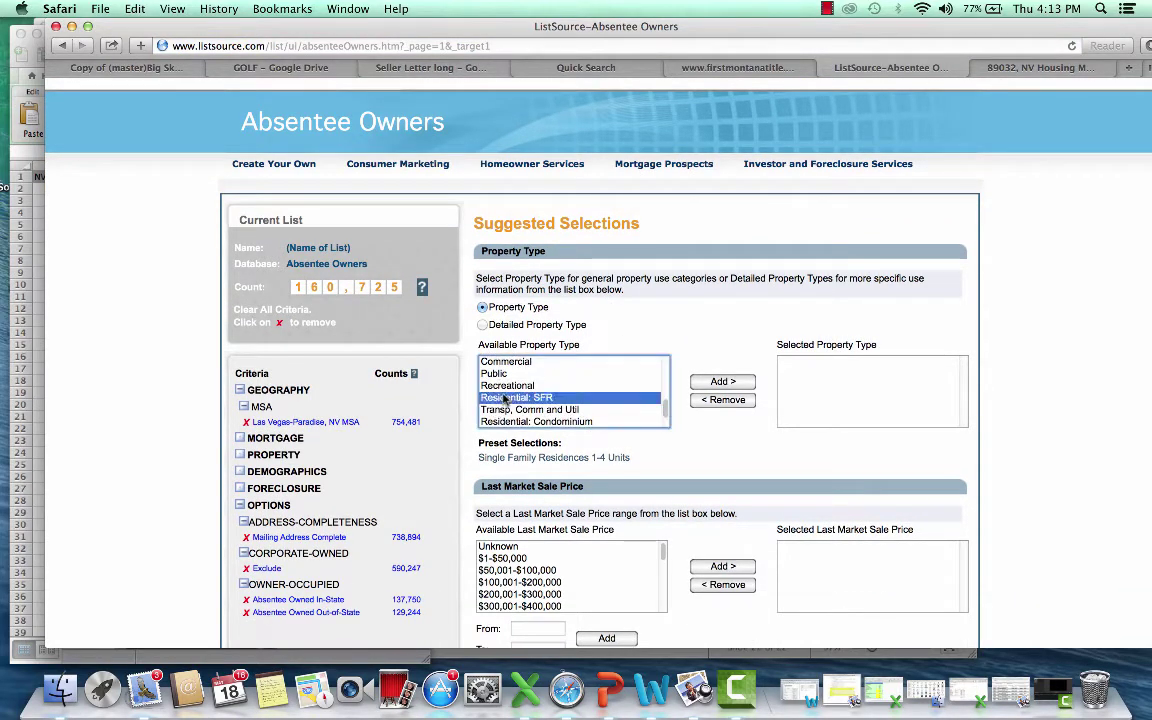
click(723, 381)
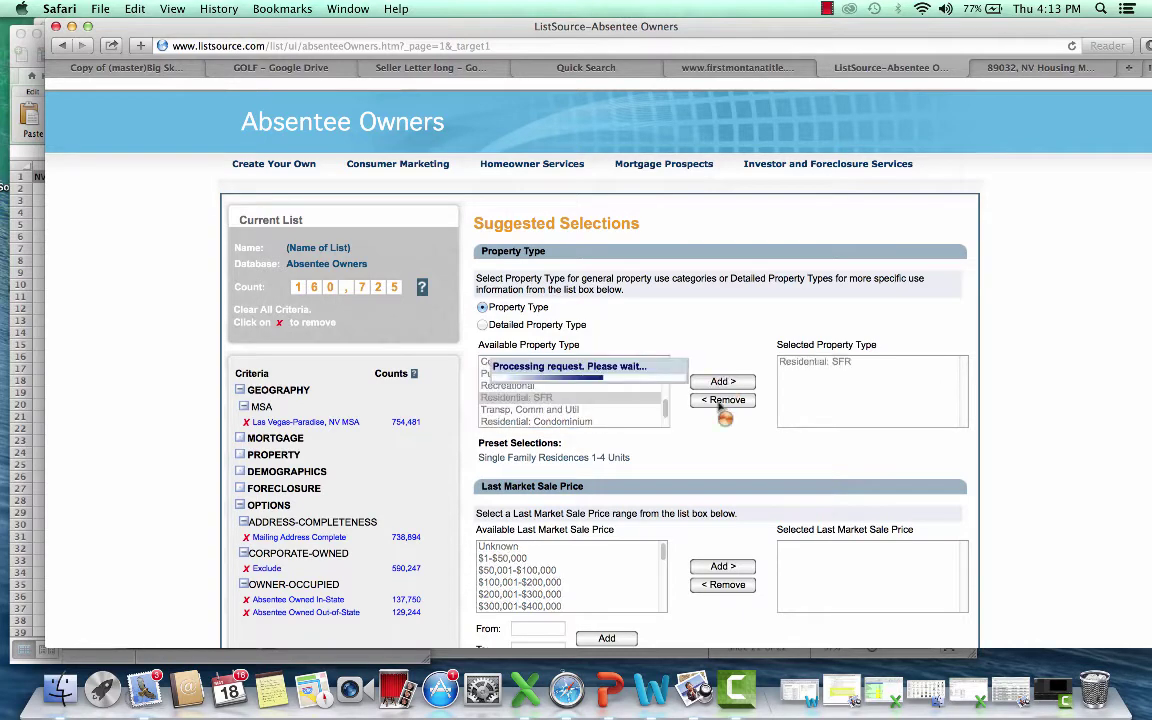
Step: Add last market sale price ranges $1-$50,000 through $400,001-$500,000
scroll(698, 451, down, 3)
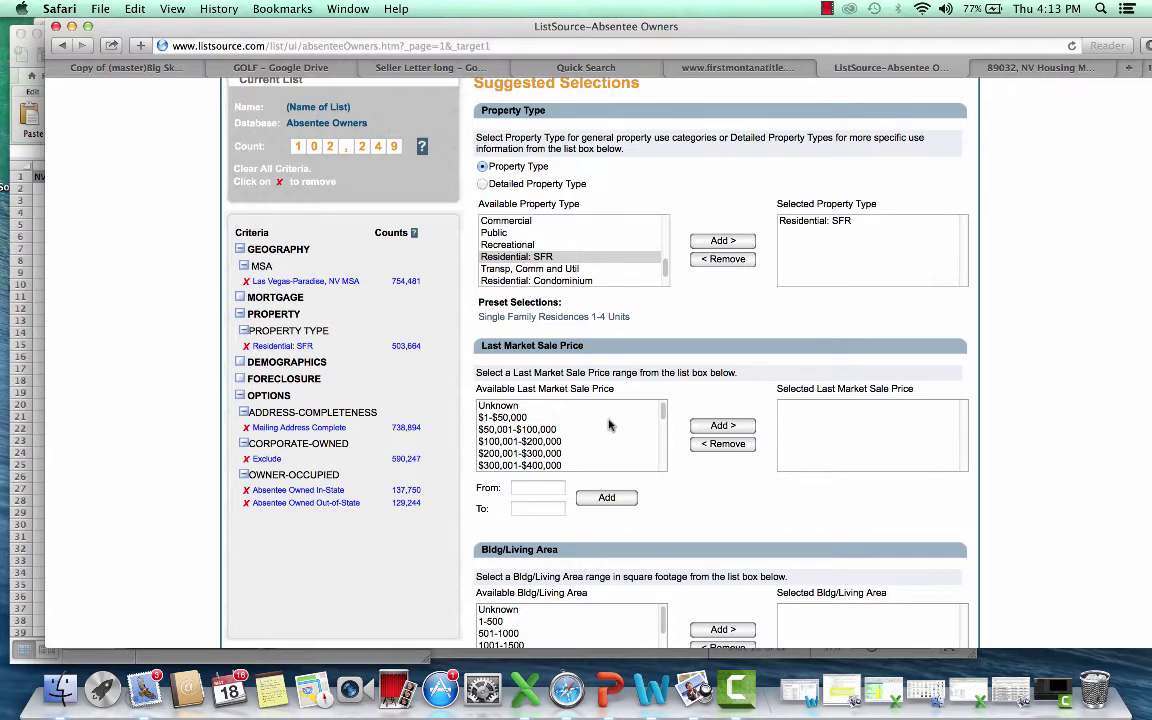
click(535, 418)
scroll(566, 437, down, 1)
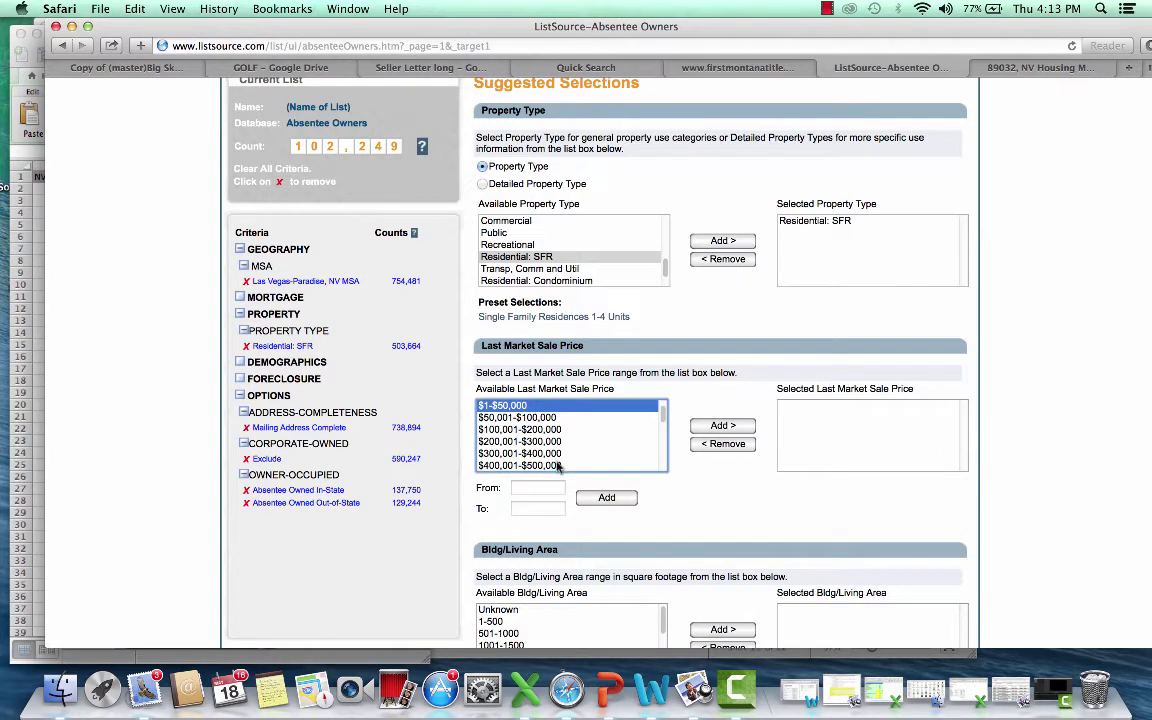
shift+click(559, 467)
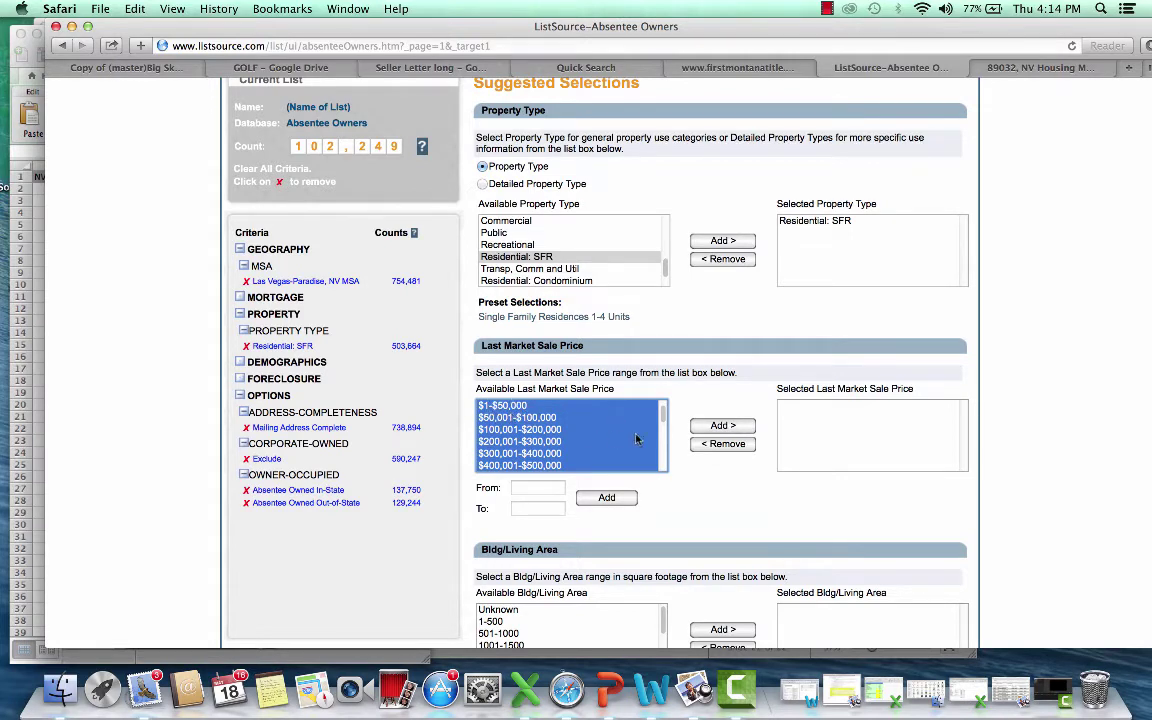
click(725, 426)
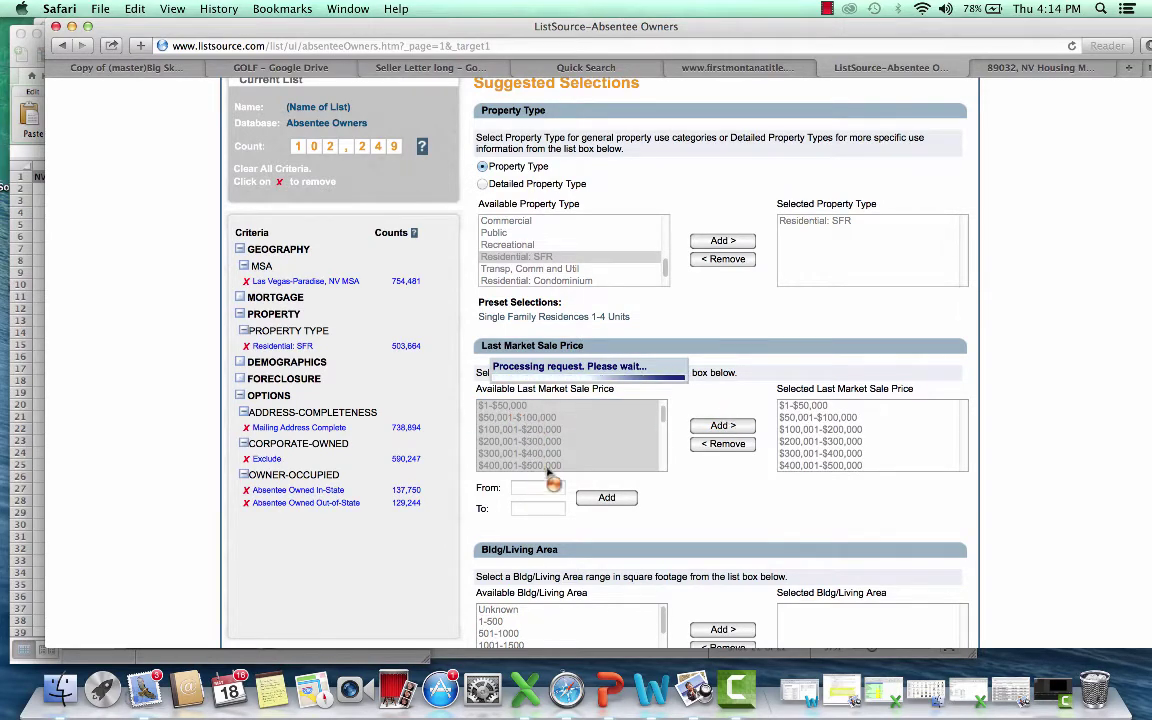
scroll(858, 450, down, 1)
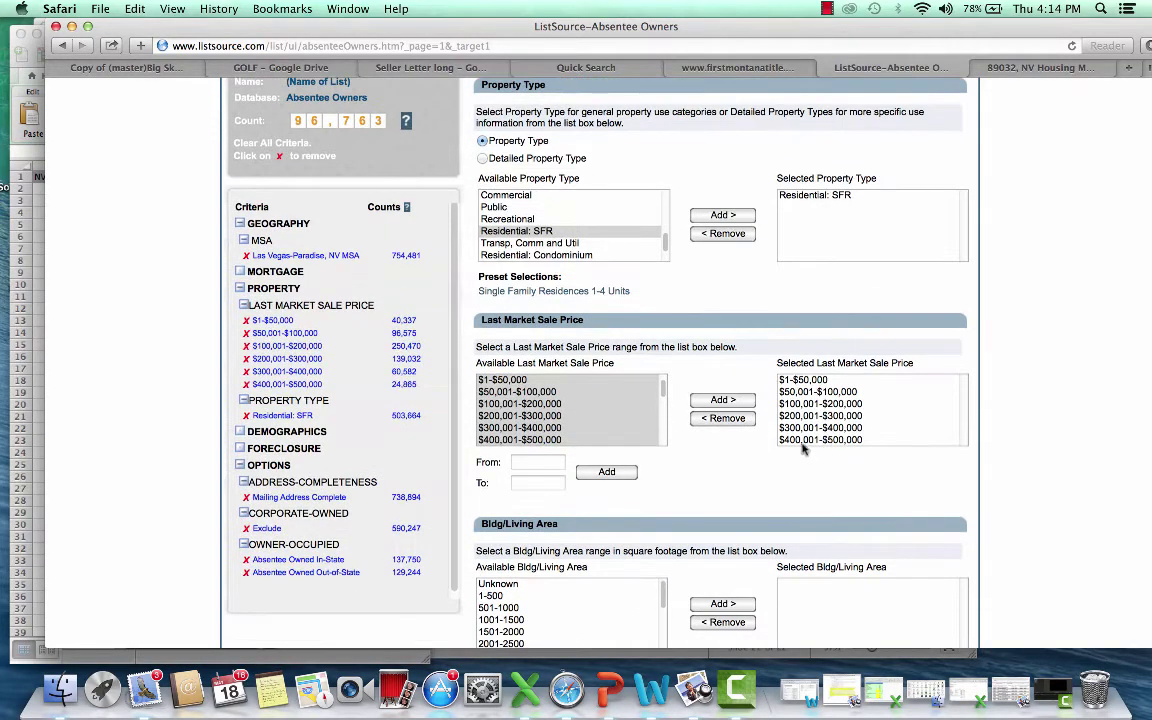
scroll(705, 398, down, 5)
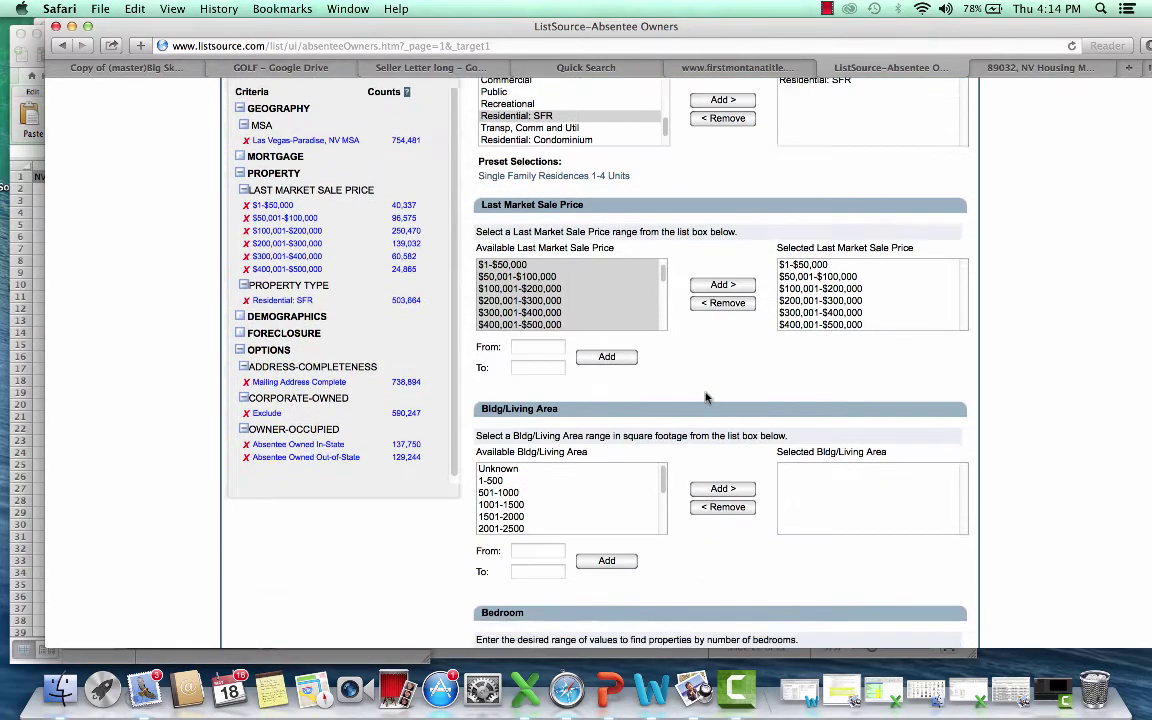
scroll(705, 398, down, 10)
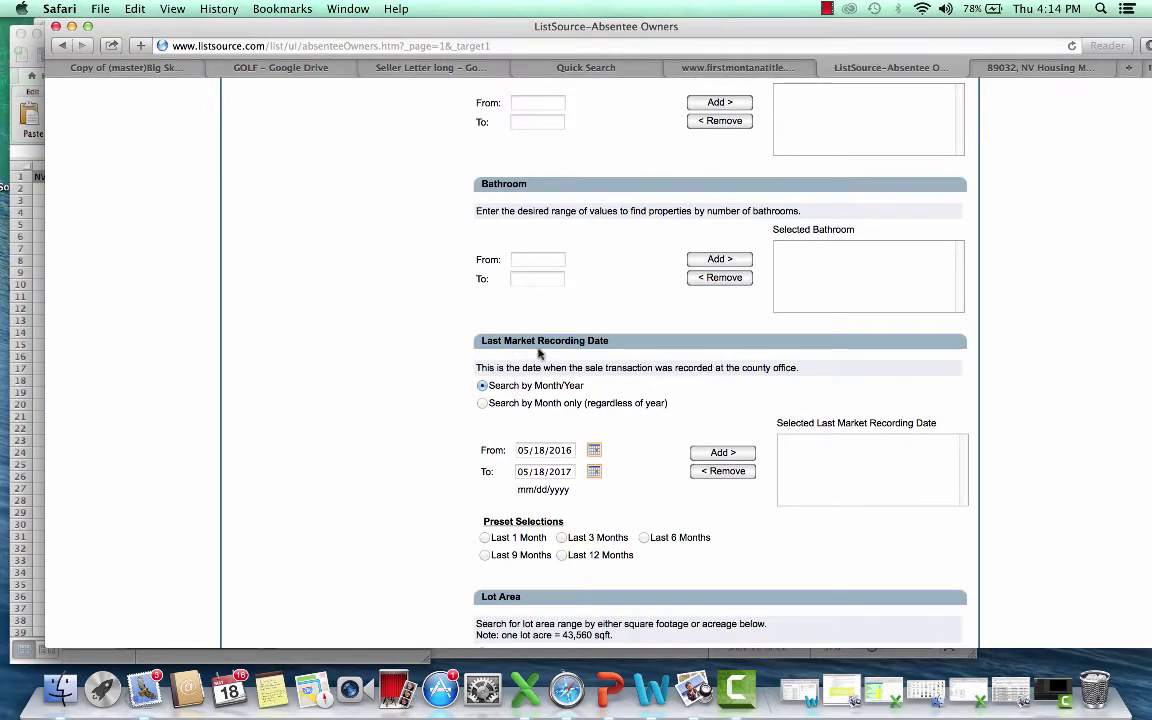
click(562, 538)
click(722, 452)
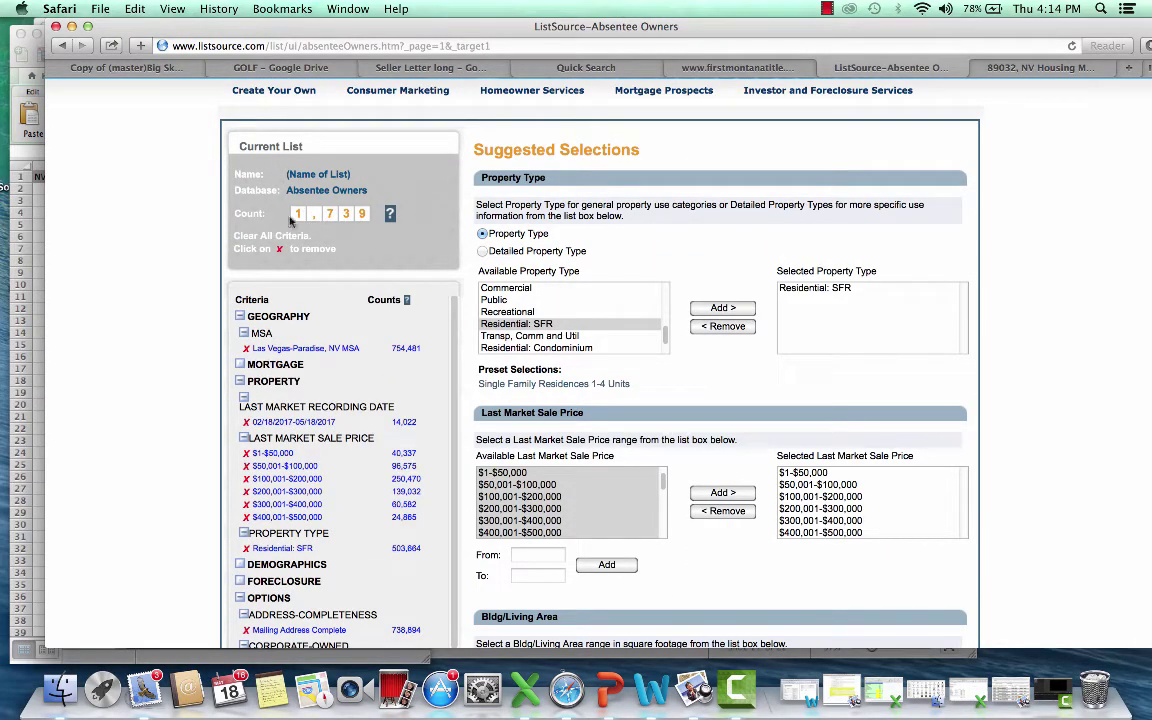
scroll(551, 329, down, 10)
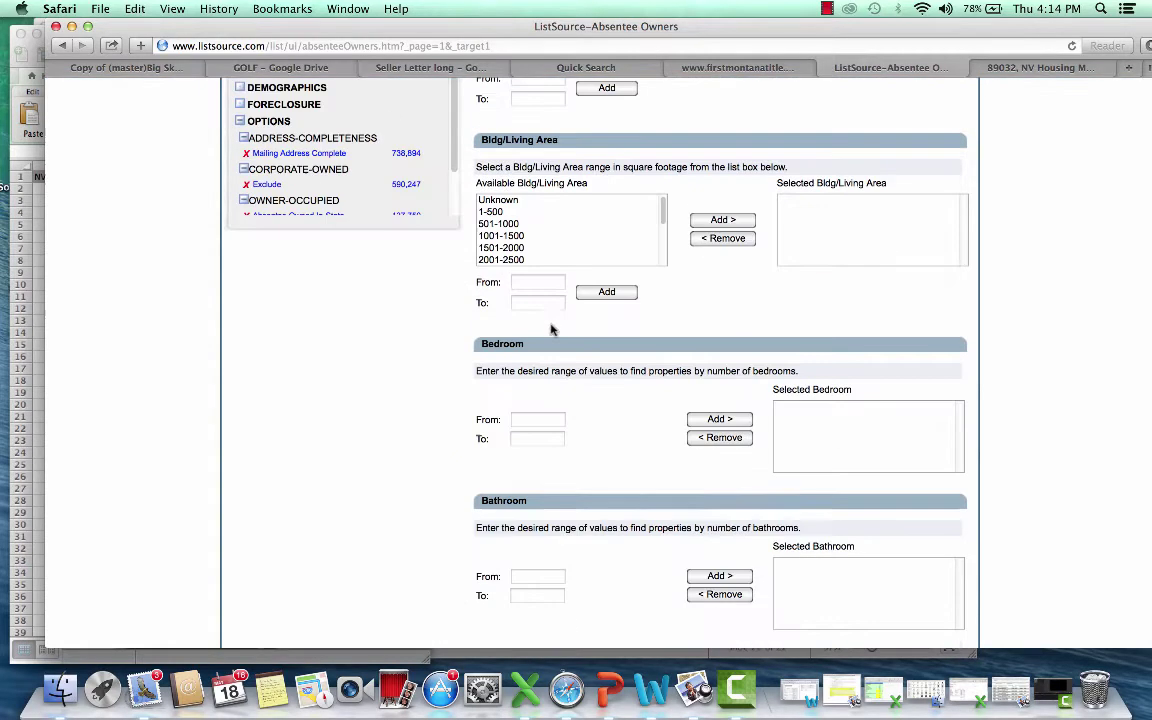
scroll(600, 360, down, 7)
scroll(674, 393, down, 2)
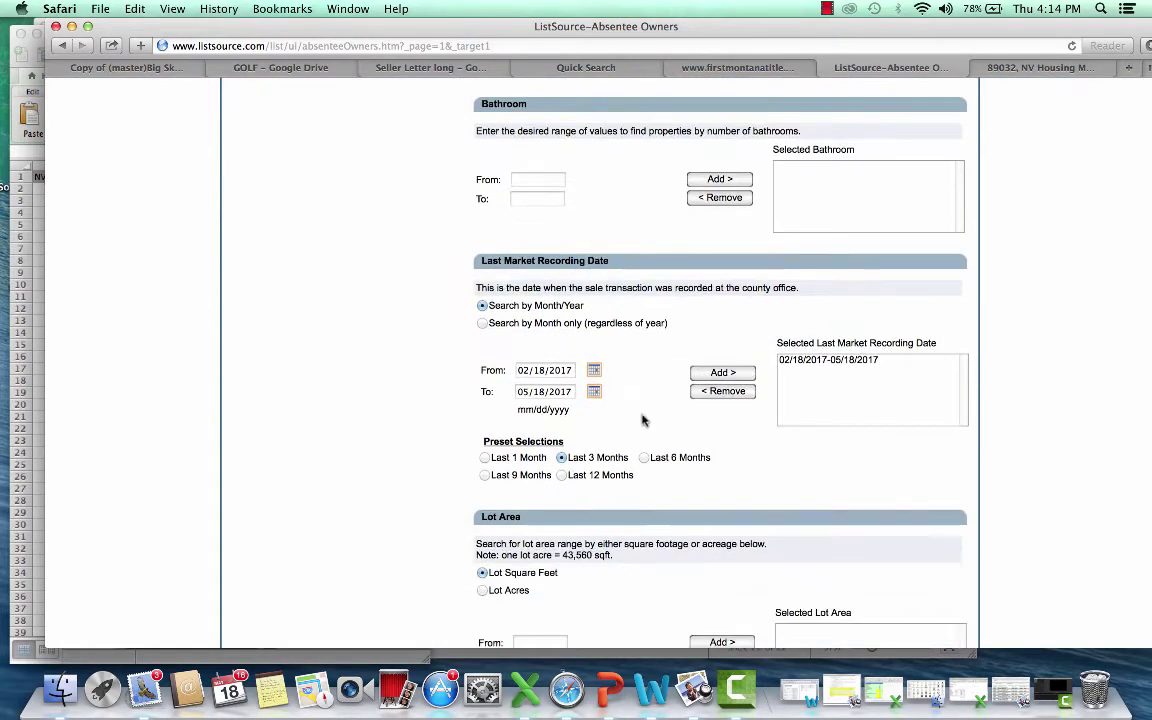
click(836, 360)
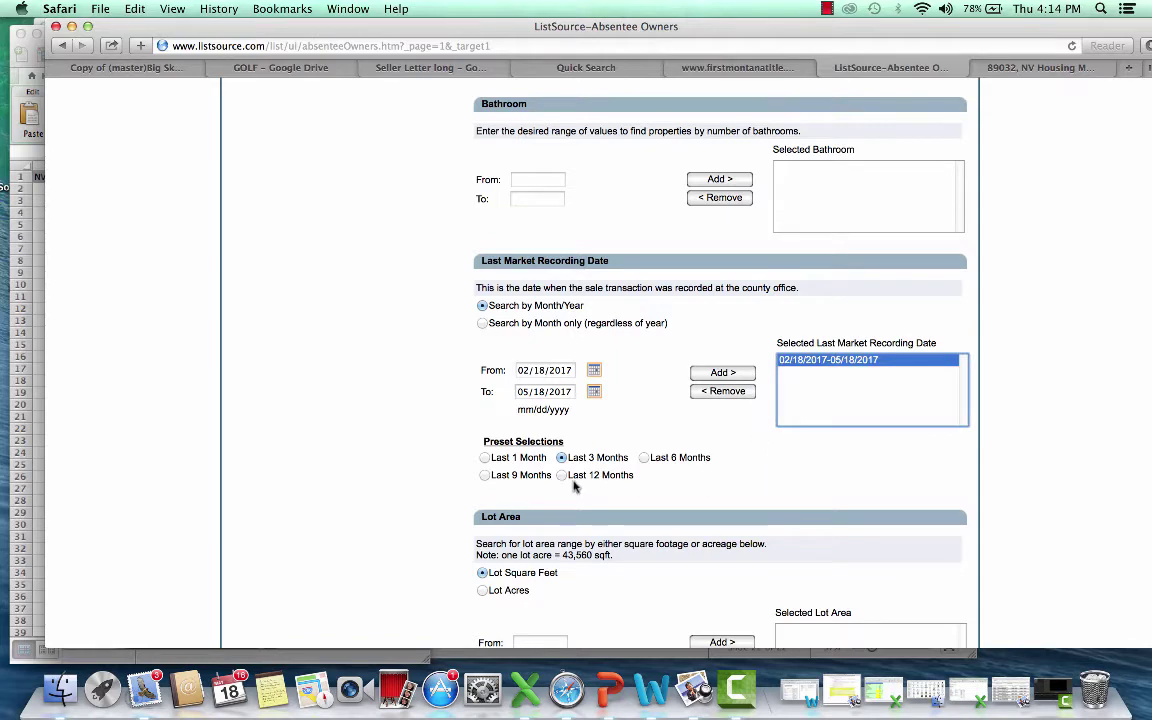
click(654, 364)
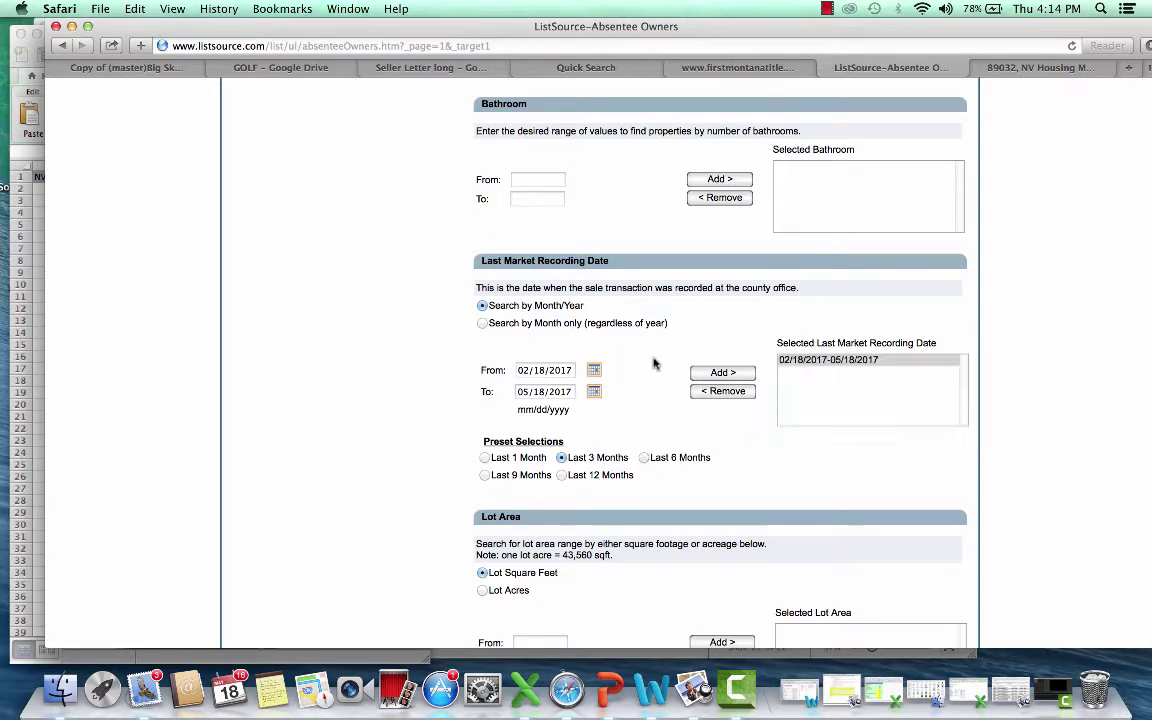
scroll(617, 443, up, 10)
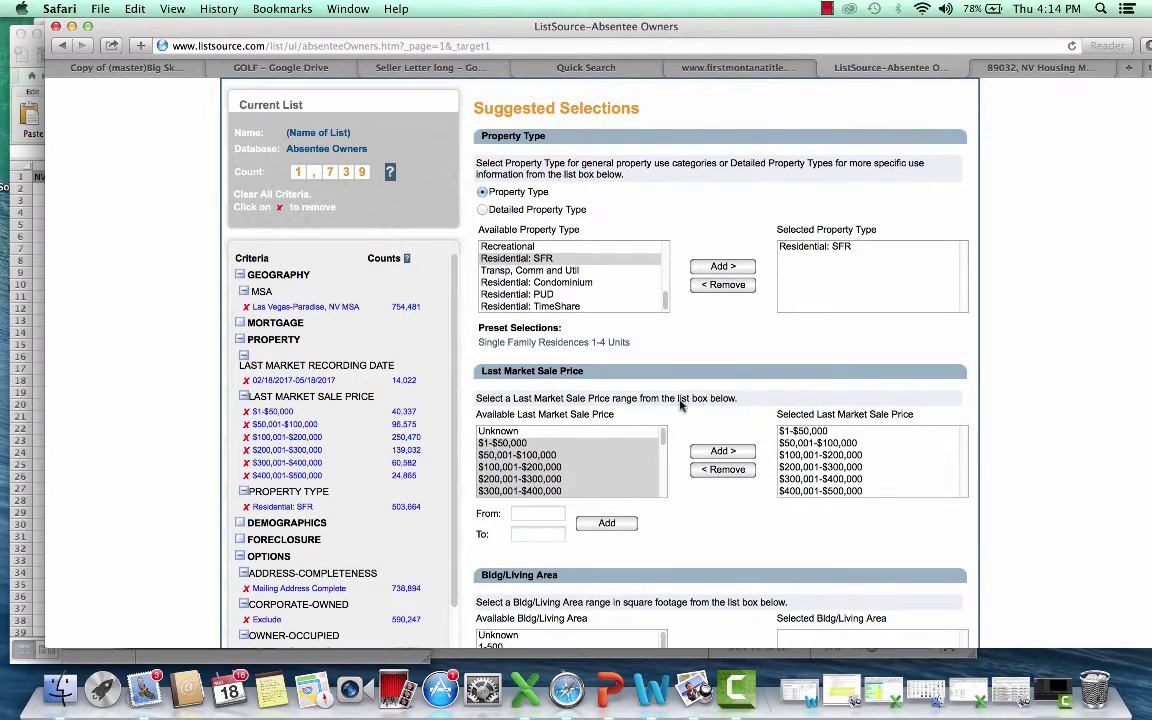
scroll(620, 360, down, 3)
scroll(300, 190, up, 4)
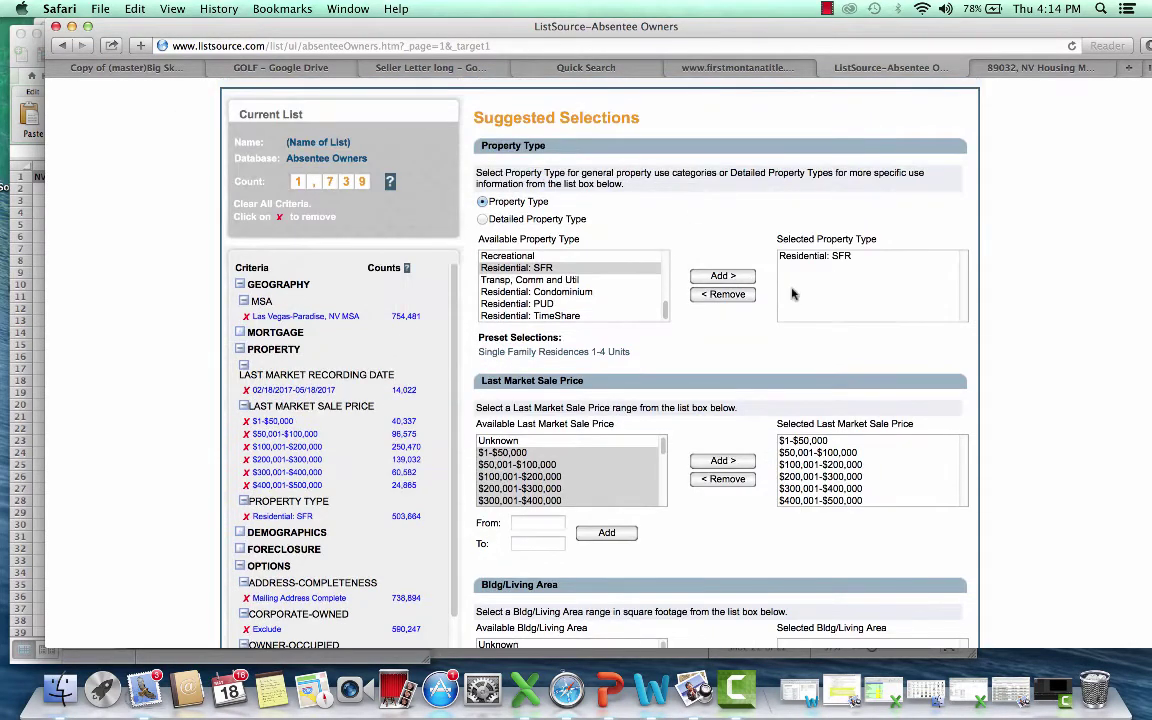
scroll(663, 373, down, 9)
scroll(690, 383, down, 6)
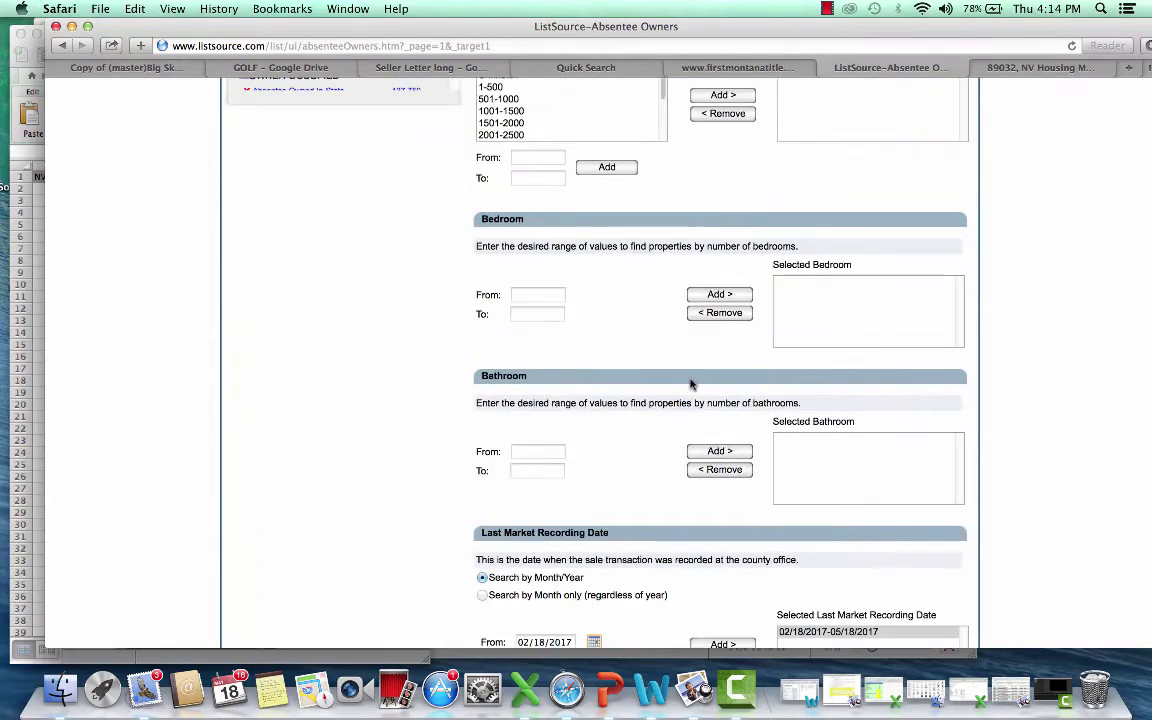
scroll(717, 391, down, 14)
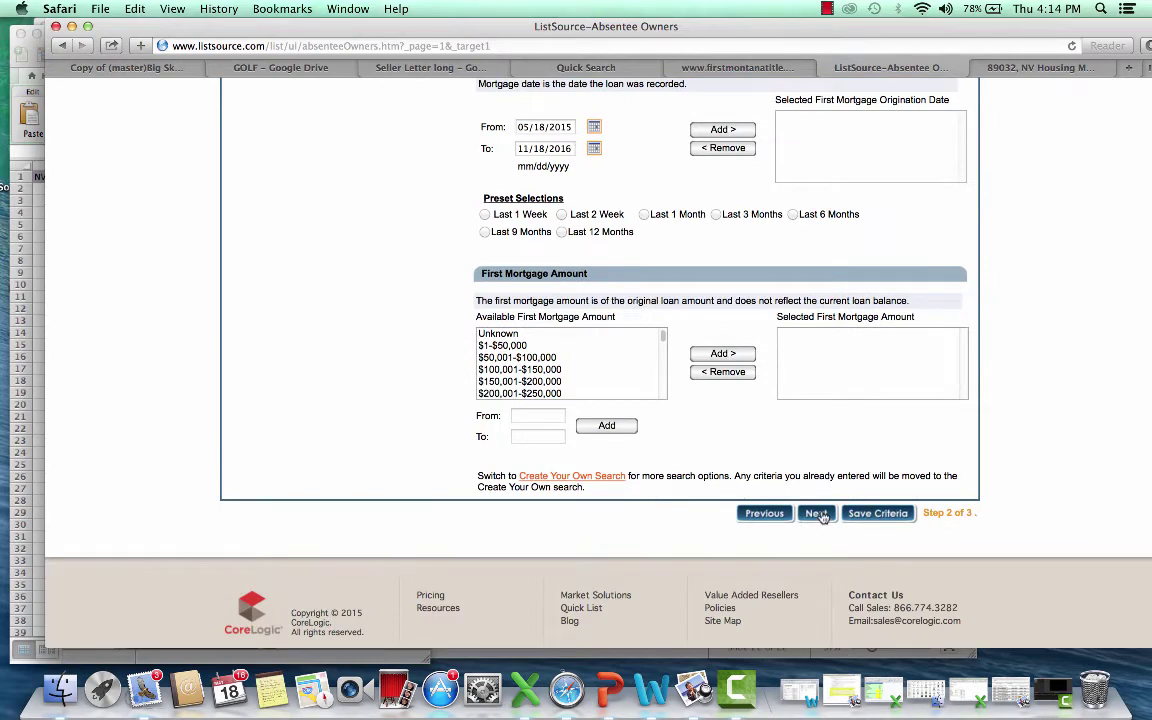
Step: Set Corporate-owned Properties to No Preference, raising the count to 2,408, and go to Purchase List
click(815, 513)
scroll(701, 417, down, 4)
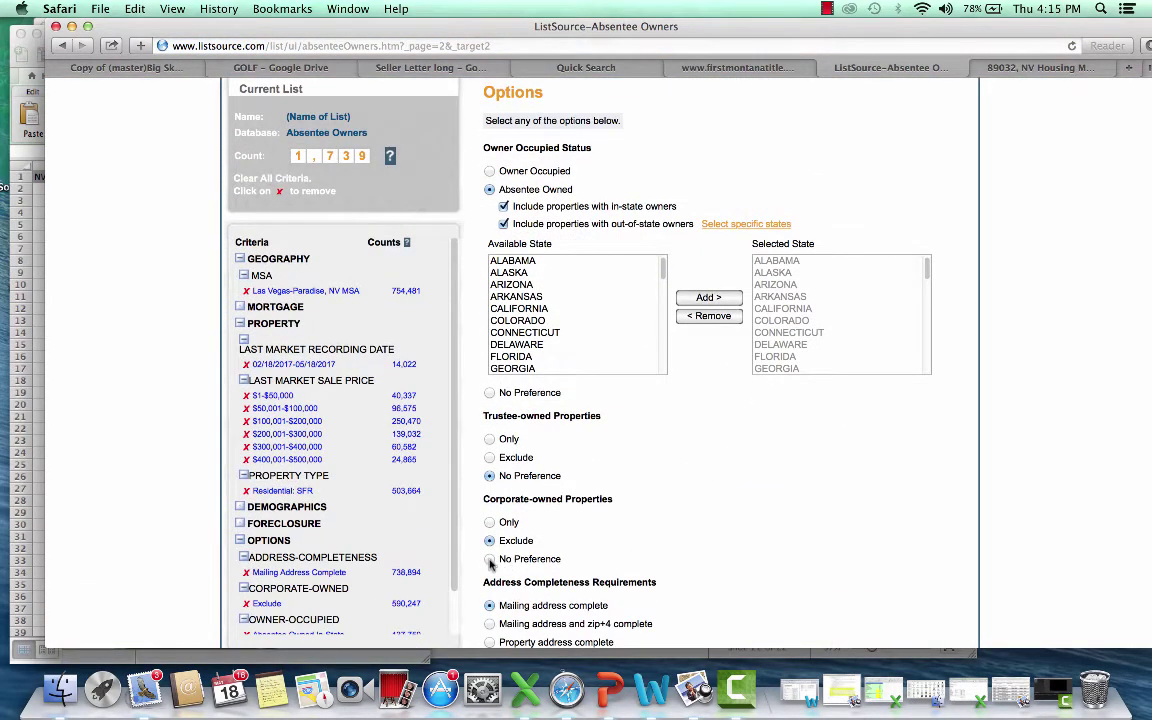
click(490, 558)
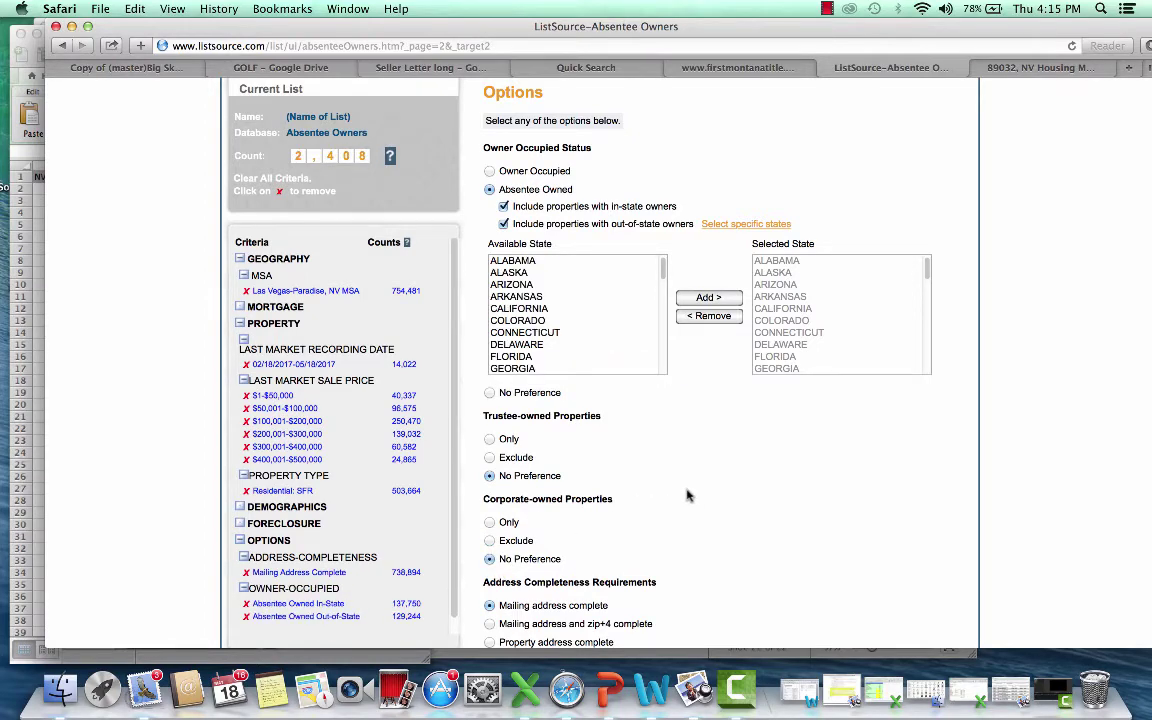
scroll(688, 497, down, 2)
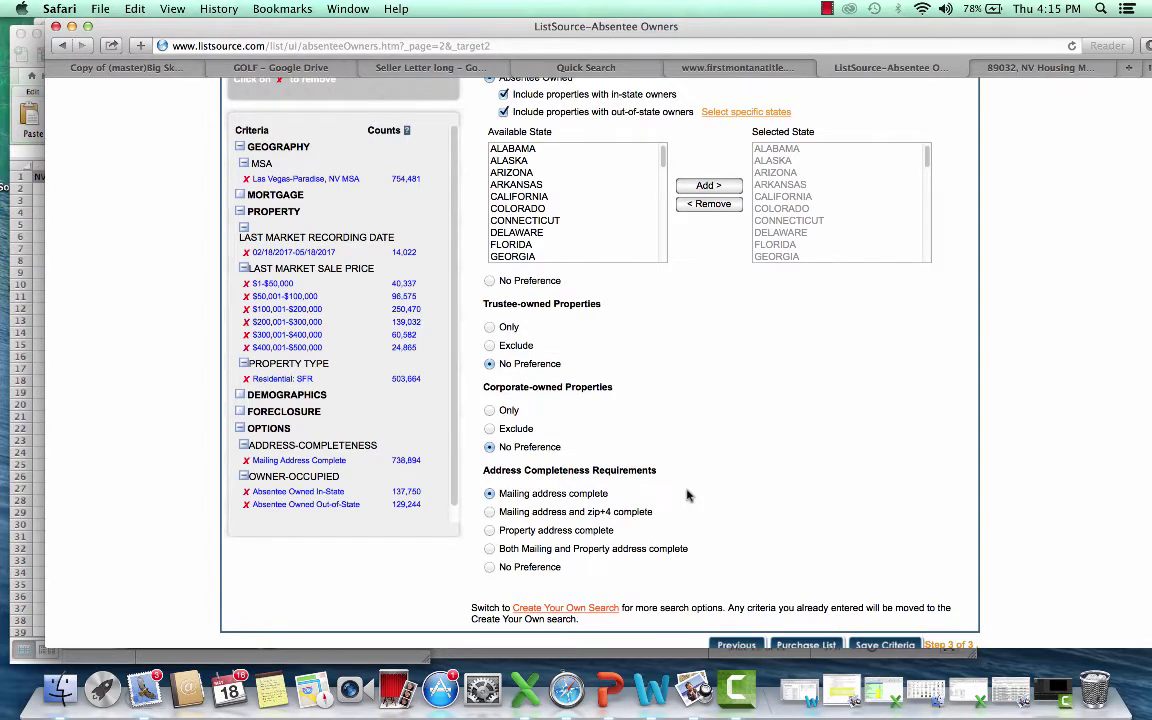
scroll(650, 495, up, 1)
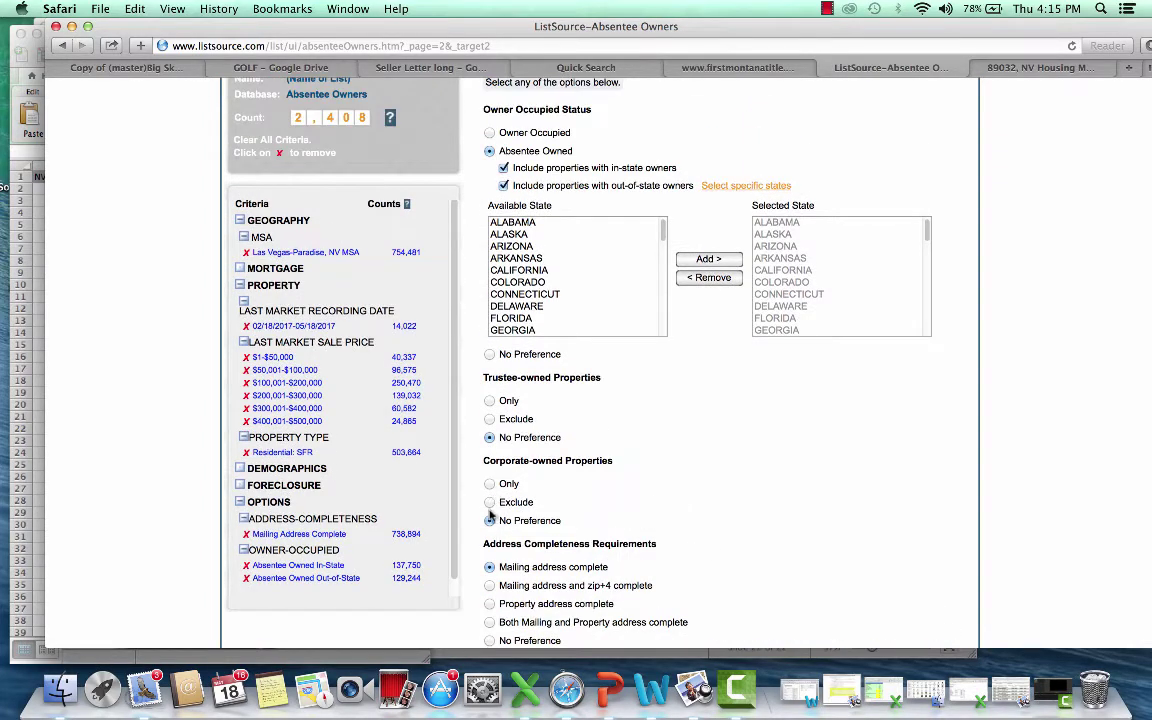
scroll(633, 519, up, 1)
scroll(689, 519, up, 1)
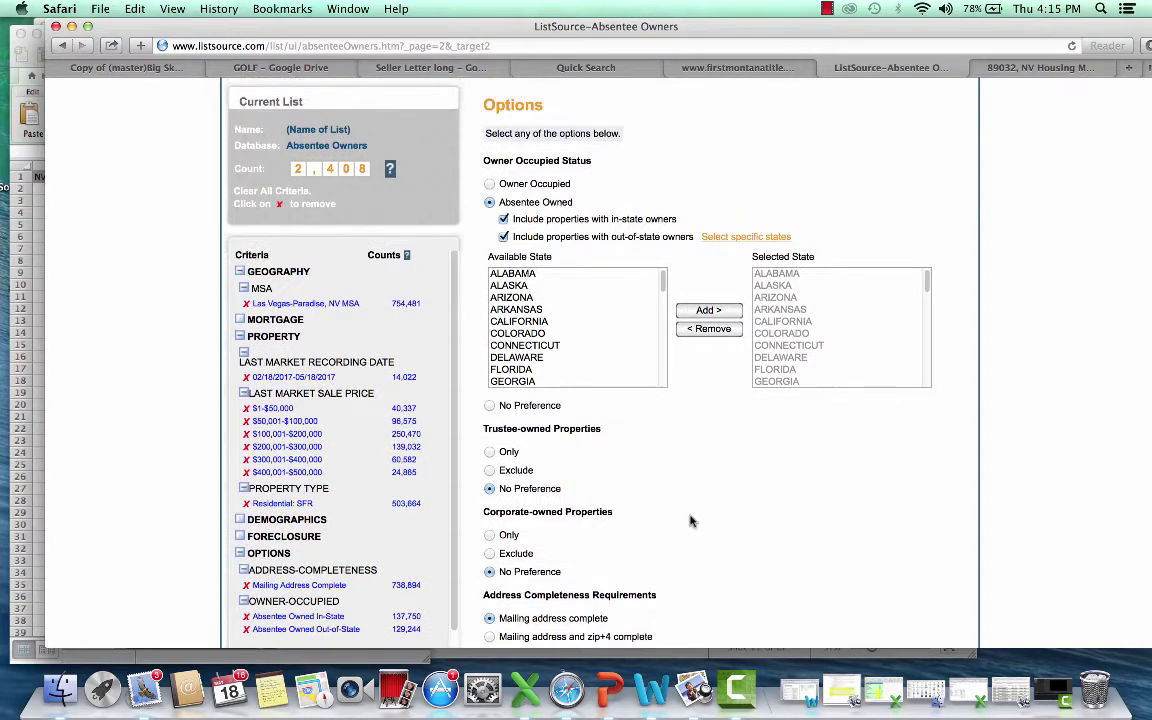
scroll(500, 465, down, 2)
scroll(518, 459, up, 1)
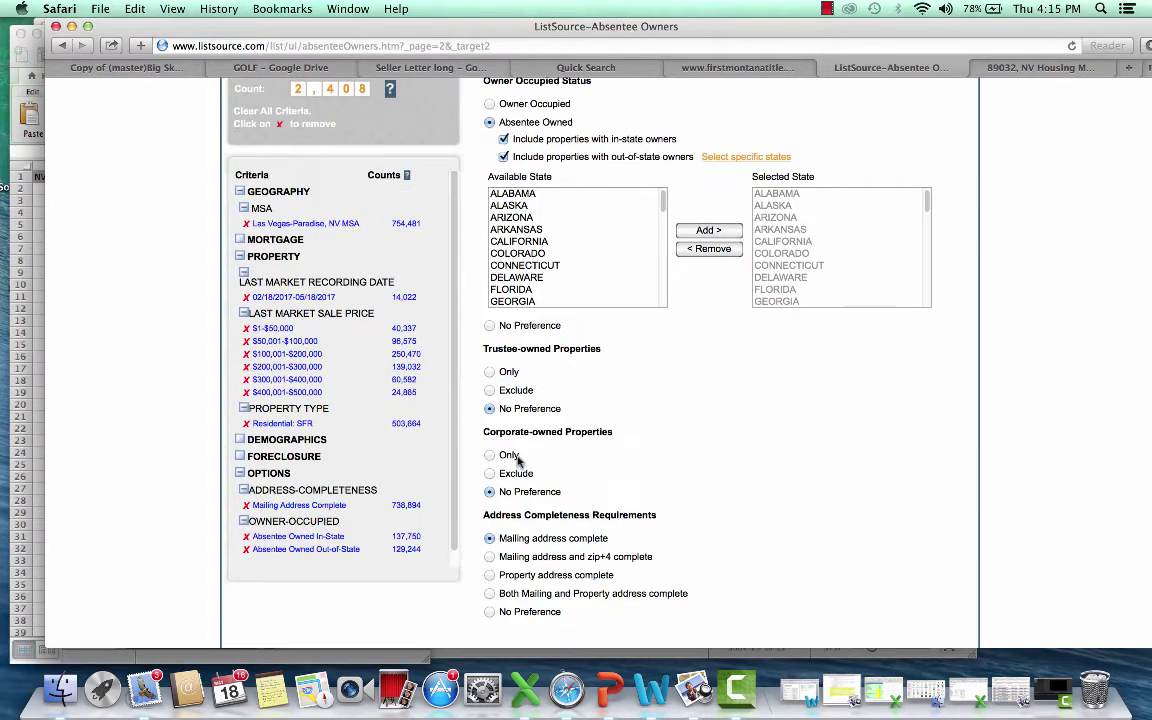
scroll(518, 459, up, 1)
scroll(514, 522, down, 4)
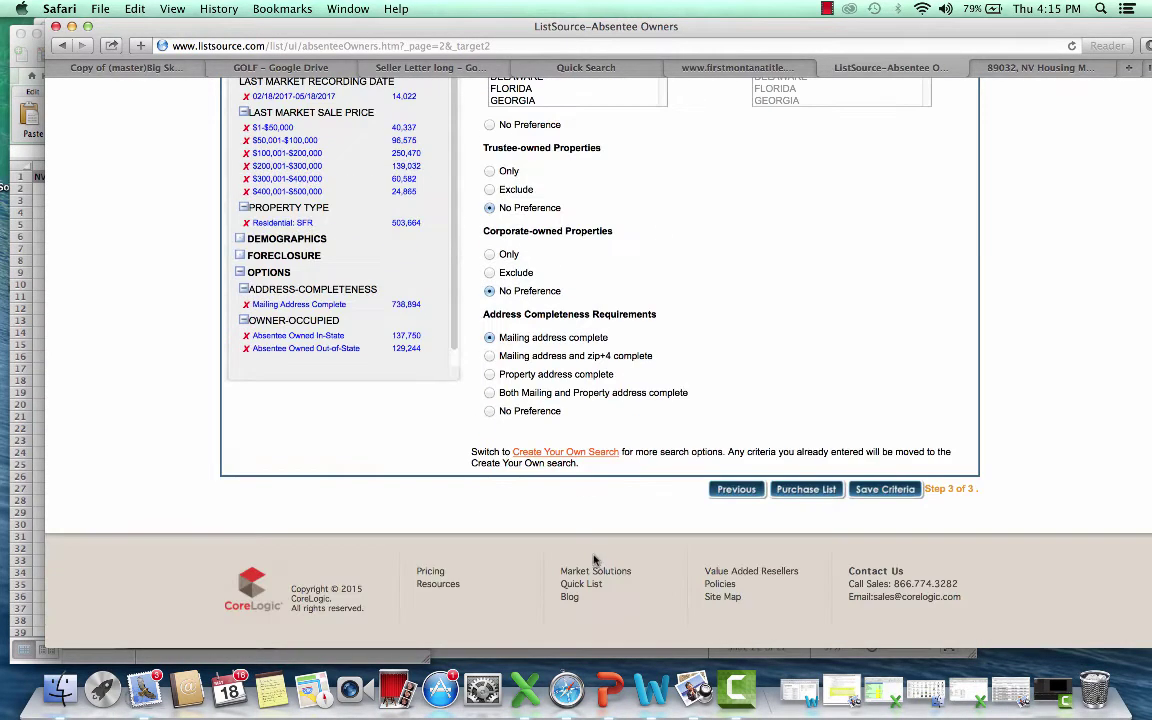
click(817, 489)
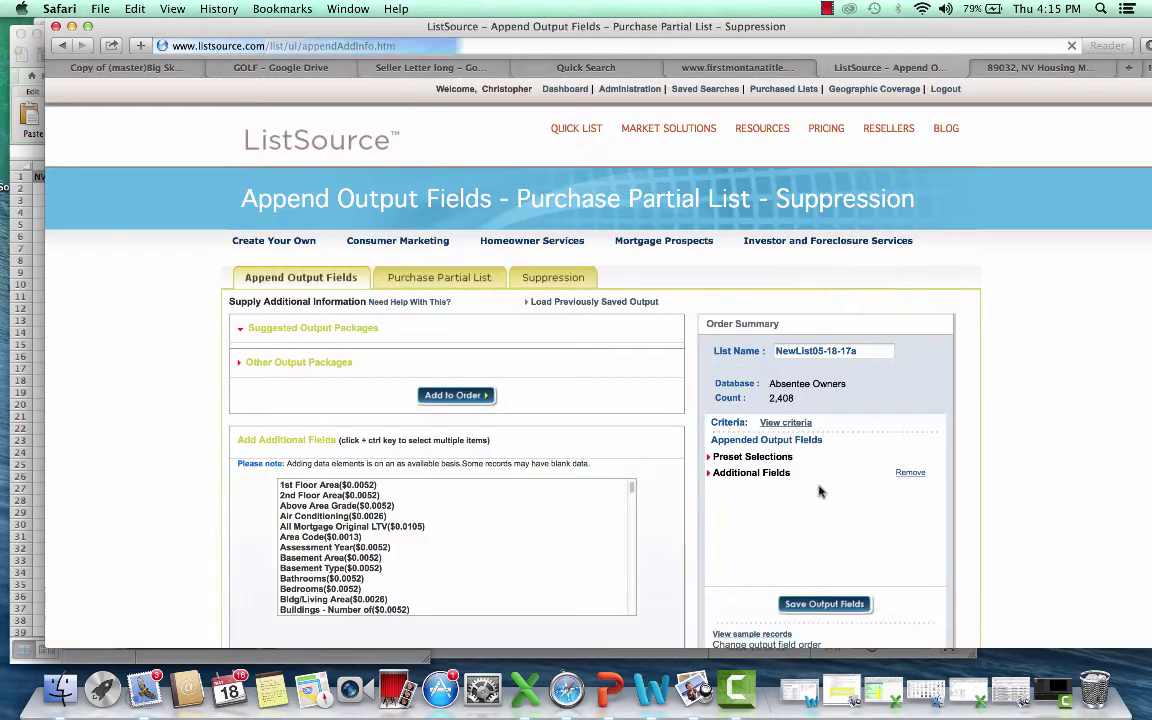
Step: Scroll through the Order Summary to see the $461.44 total list price
scroll(824, 480, down, 2)
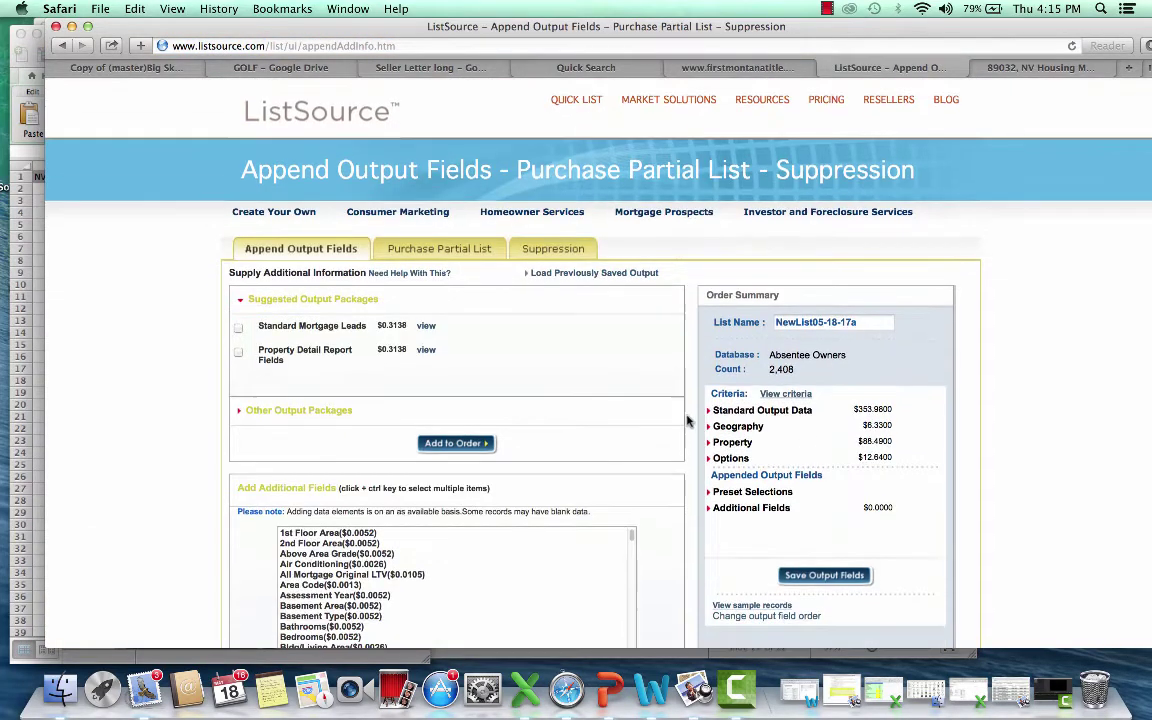
scroll(872, 430, down, 4)
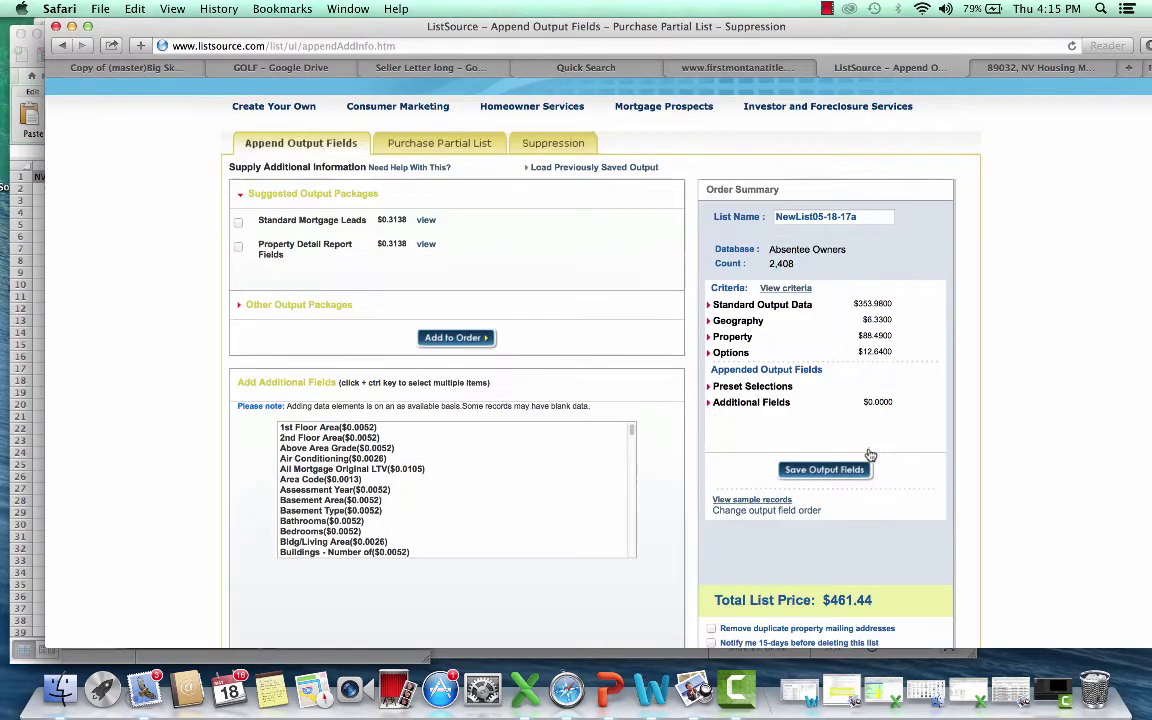
scroll(869, 406, down, 3)
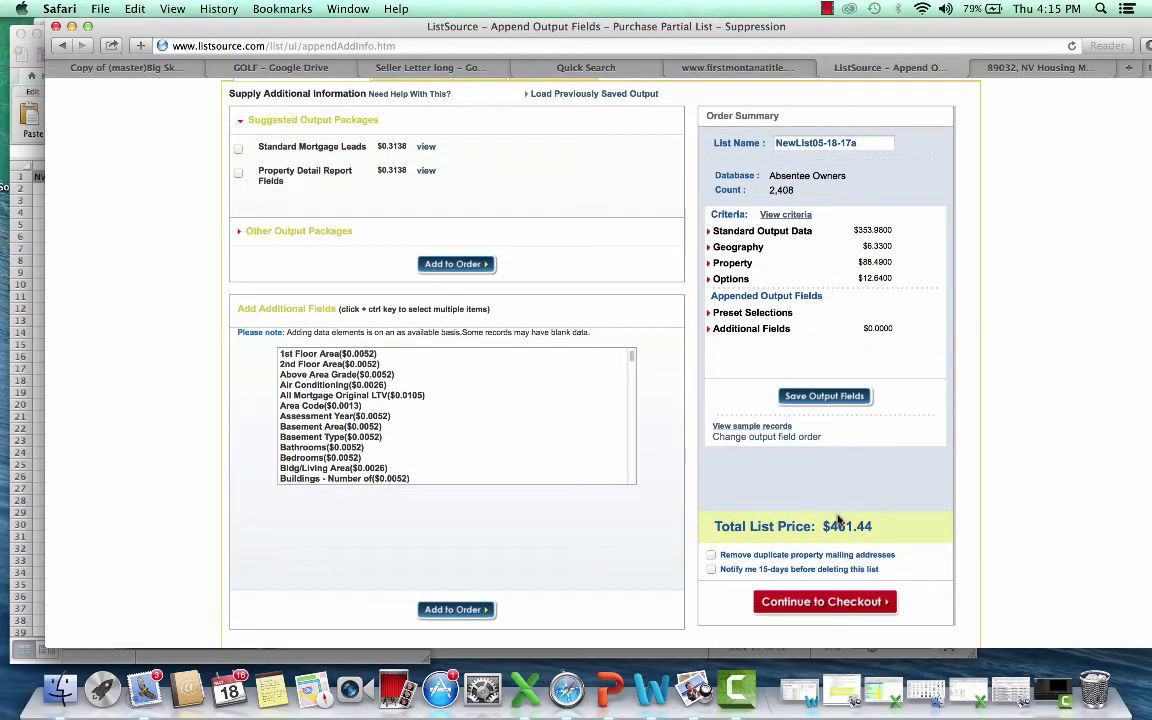
scroll(681, 455, up, 5)
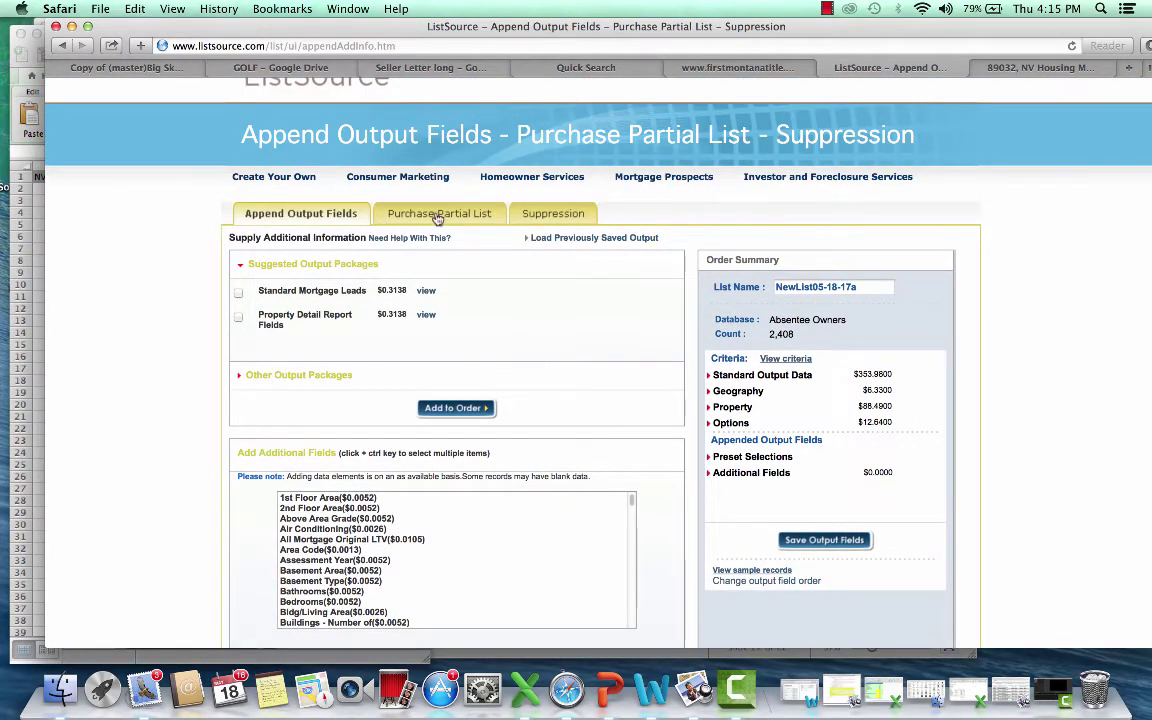
Step: Under Purchase Partial List, choose Custom Selection grouped by ZIP Code, showing counts for 66 ZIPs
click(438, 218)
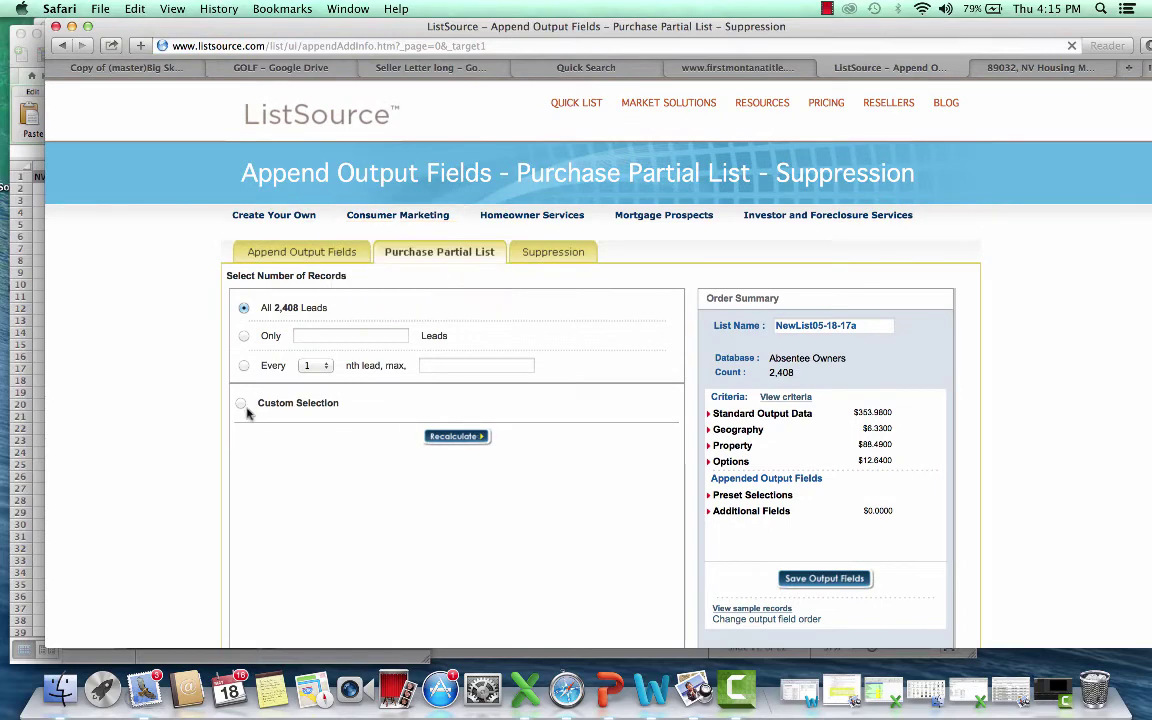
click(241, 404)
scroll(249, 444, down, 2)
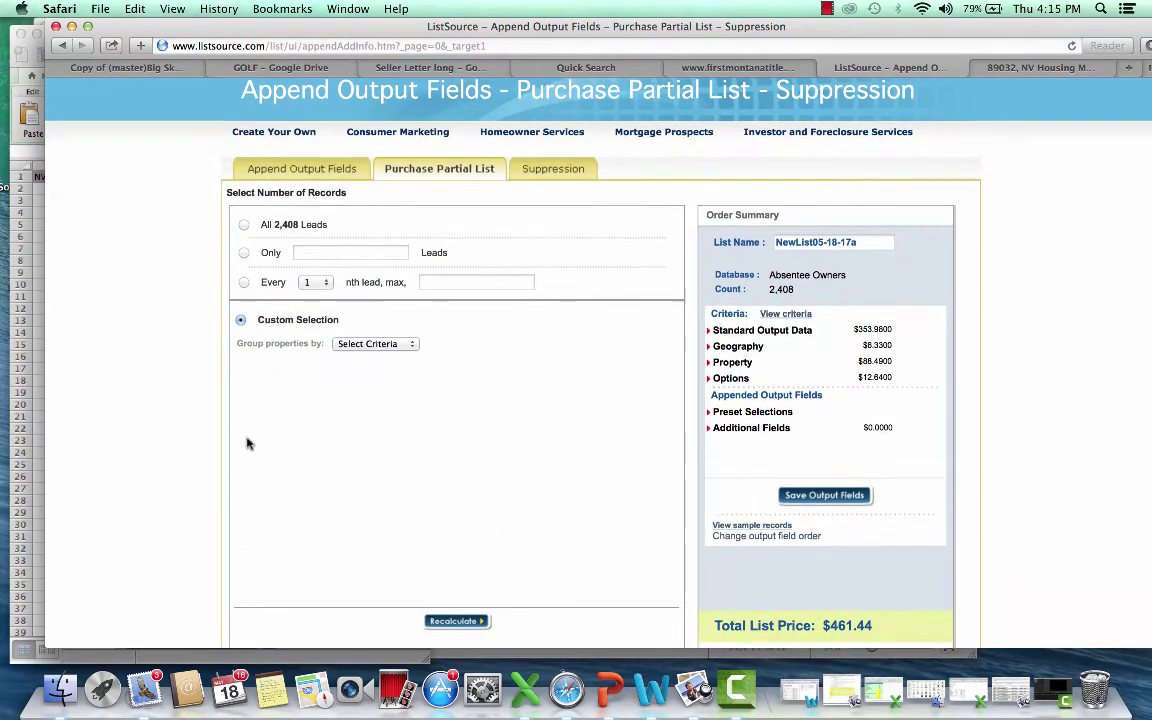
click(390, 343)
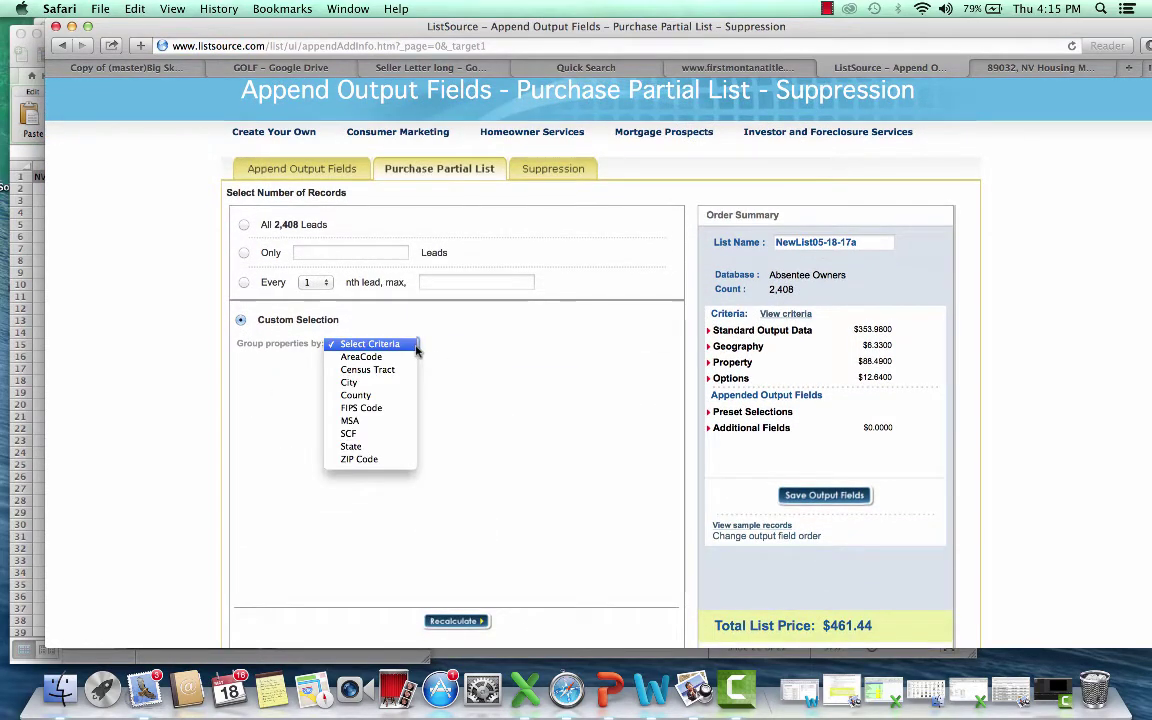
click(407, 460)
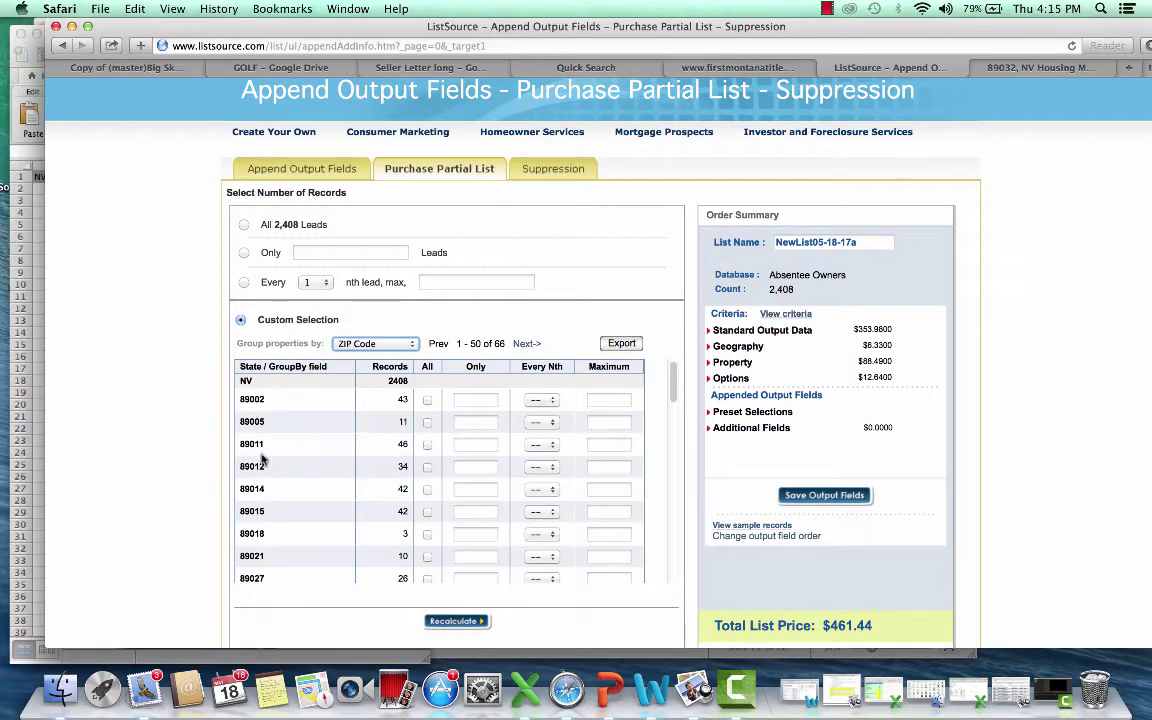
scroll(402, 400, down, 15)
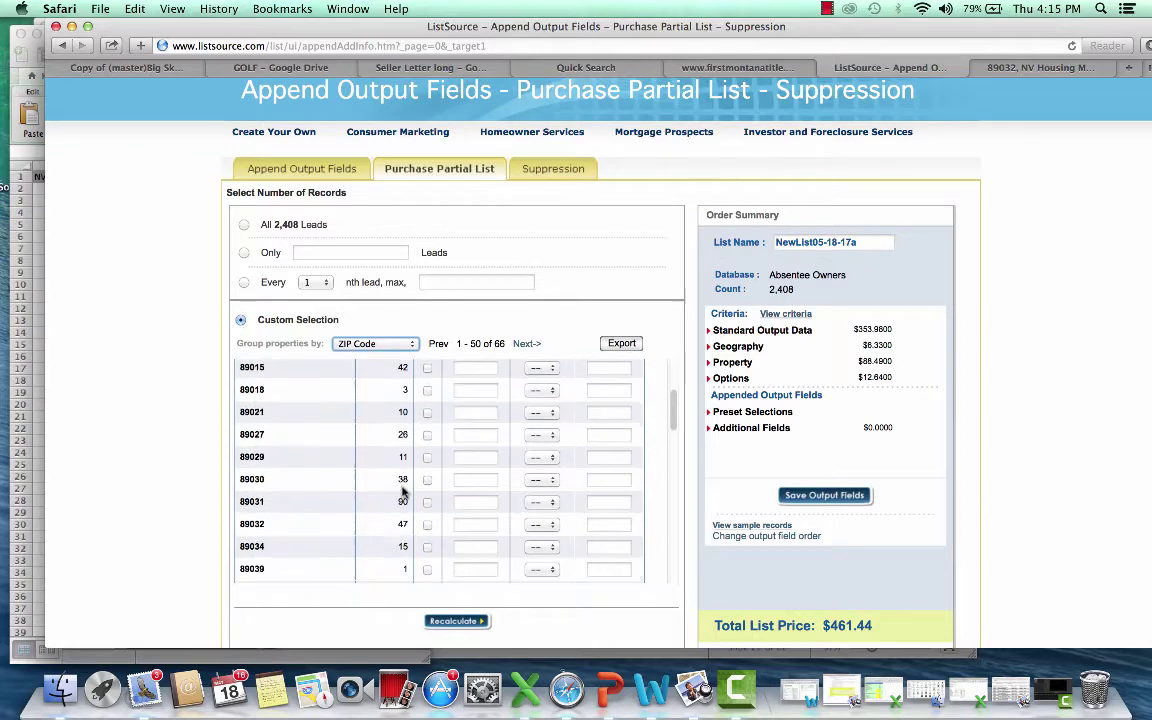
scroll(395, 491, up, 5)
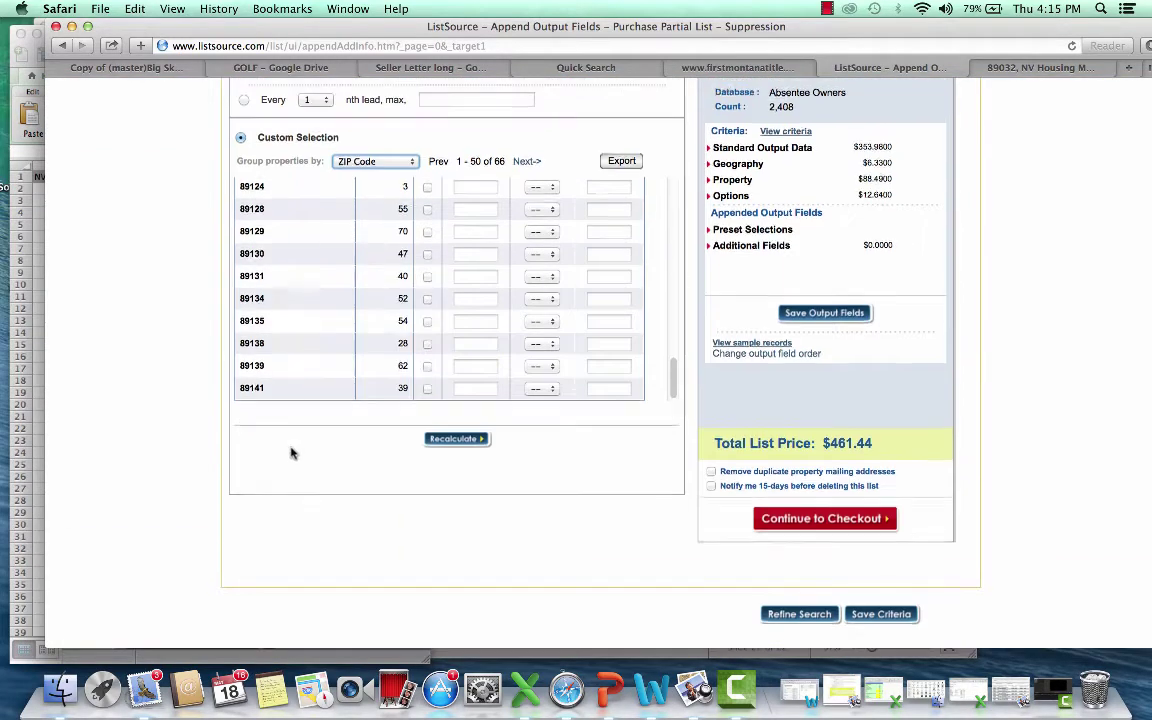
Step: Export the ZIP count report, fill in the email form's sender address and comment, then close it unsent
click(621, 286)
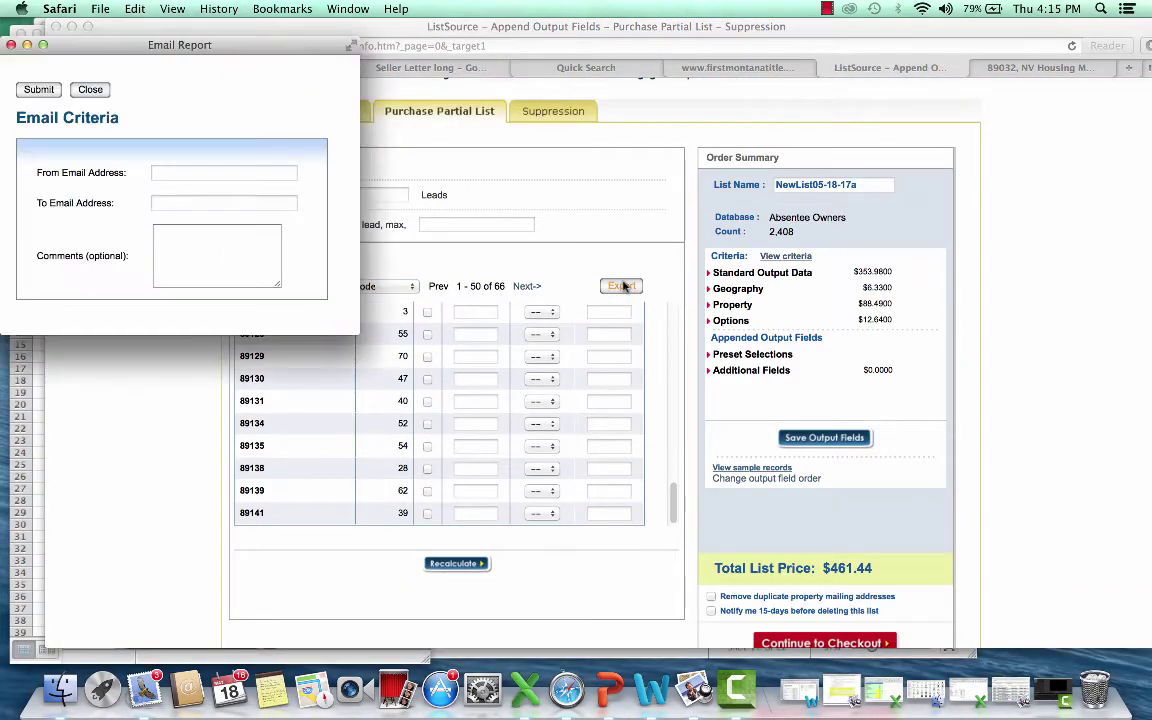
click(220, 174)
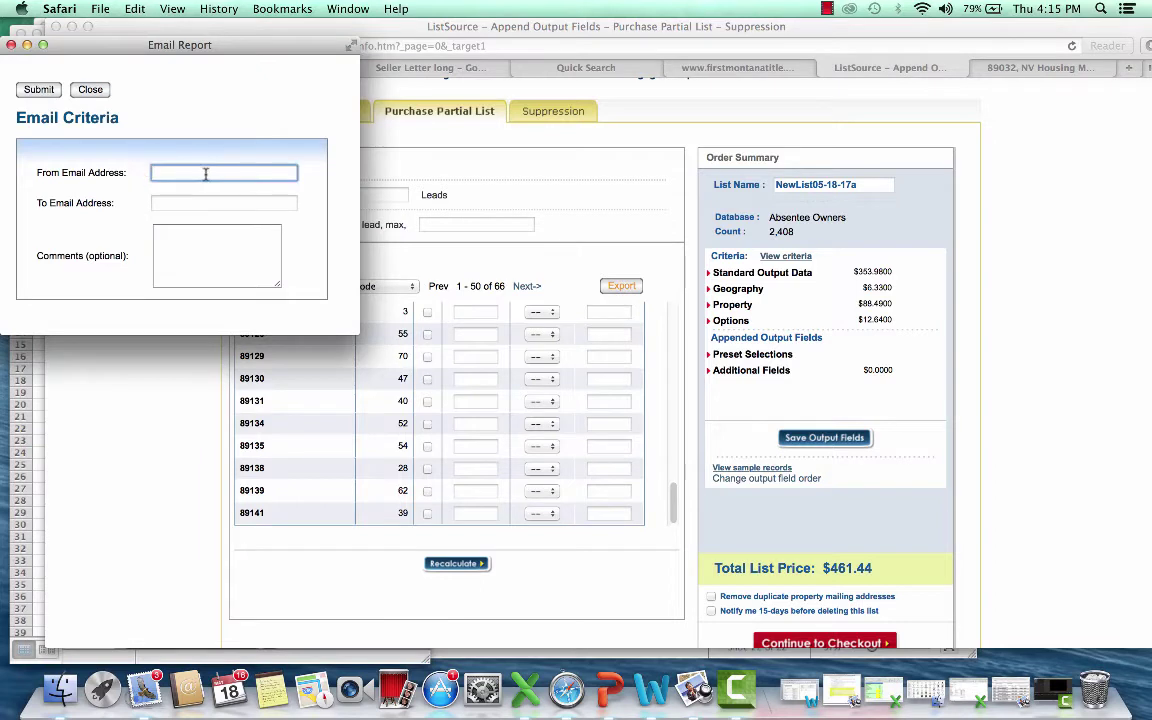
text(email@gmail.com)
click(237, 197)
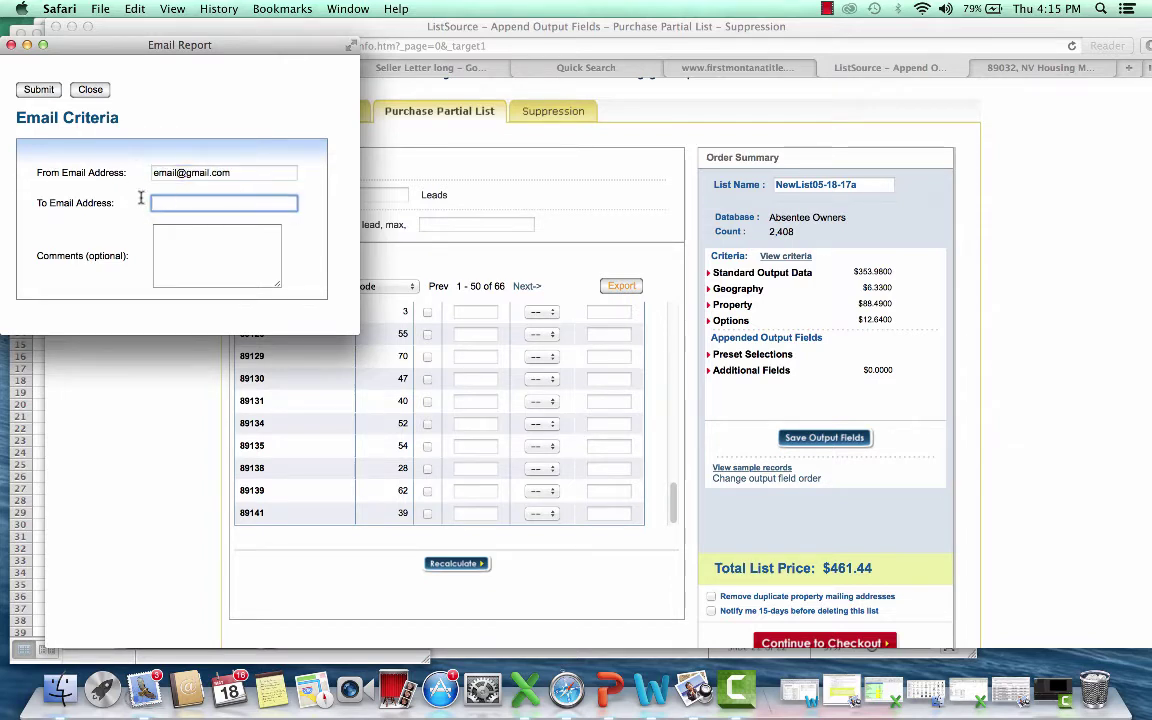
click(190, 253)
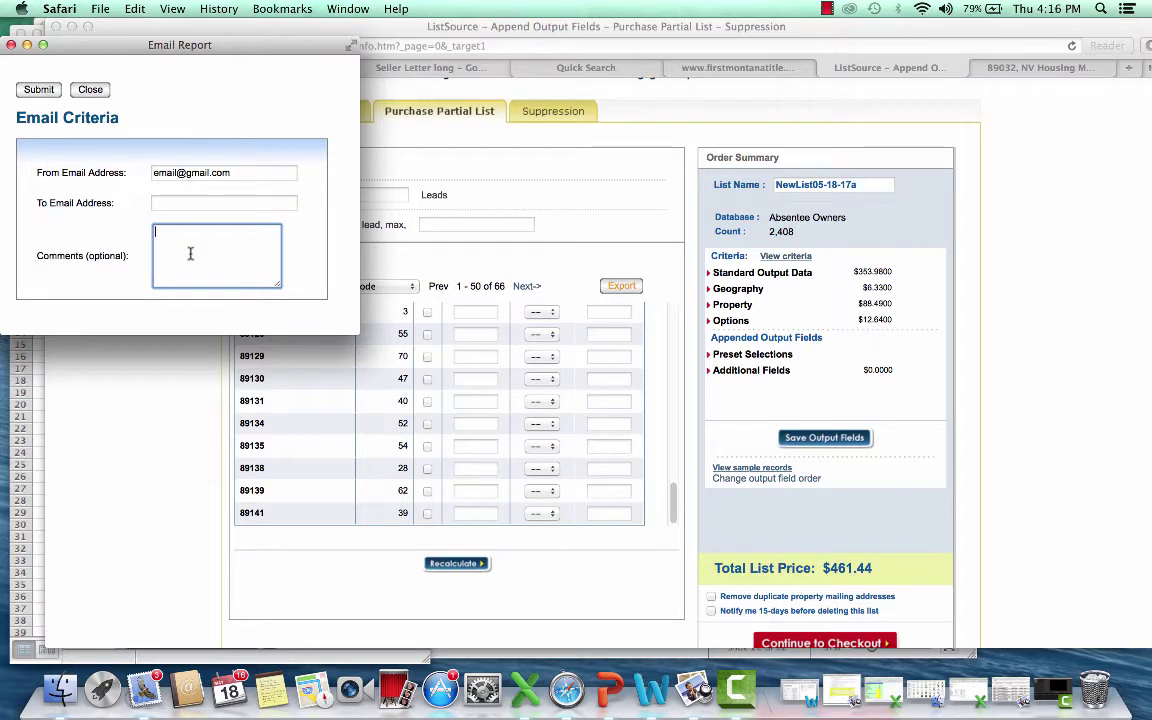
text(vegas list)
click(90, 89)
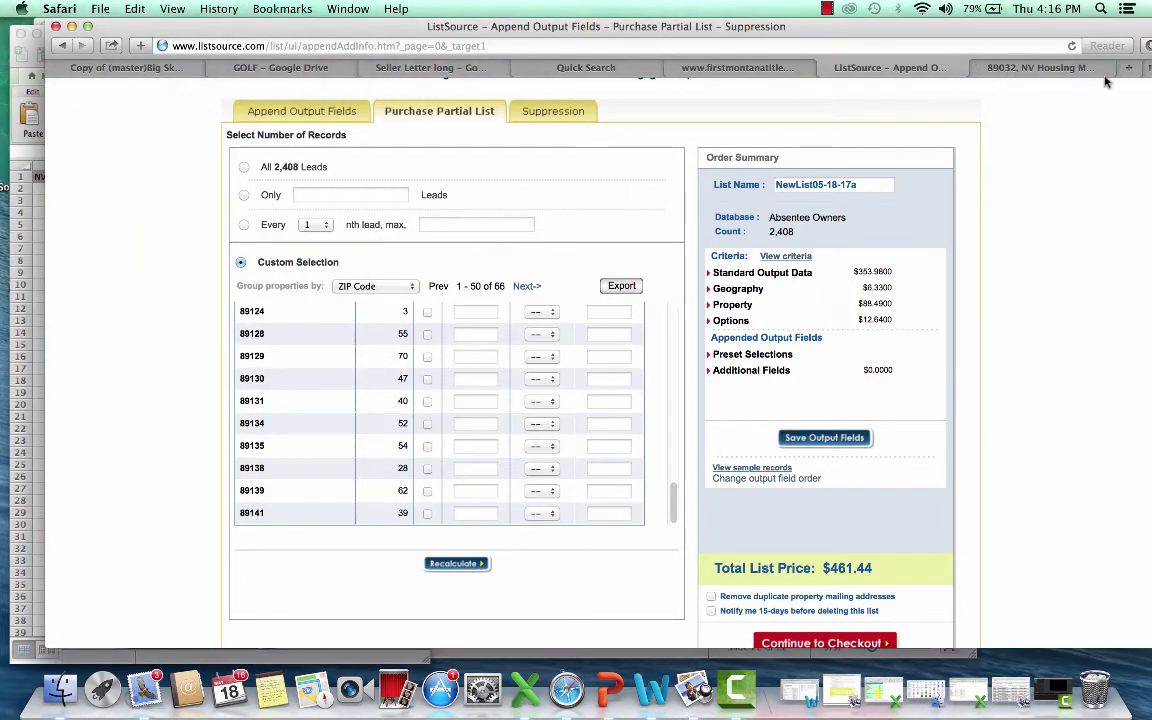
Step: Open the downloaded GroupbyDataList-3.csv in Excel
click(1148, 46)
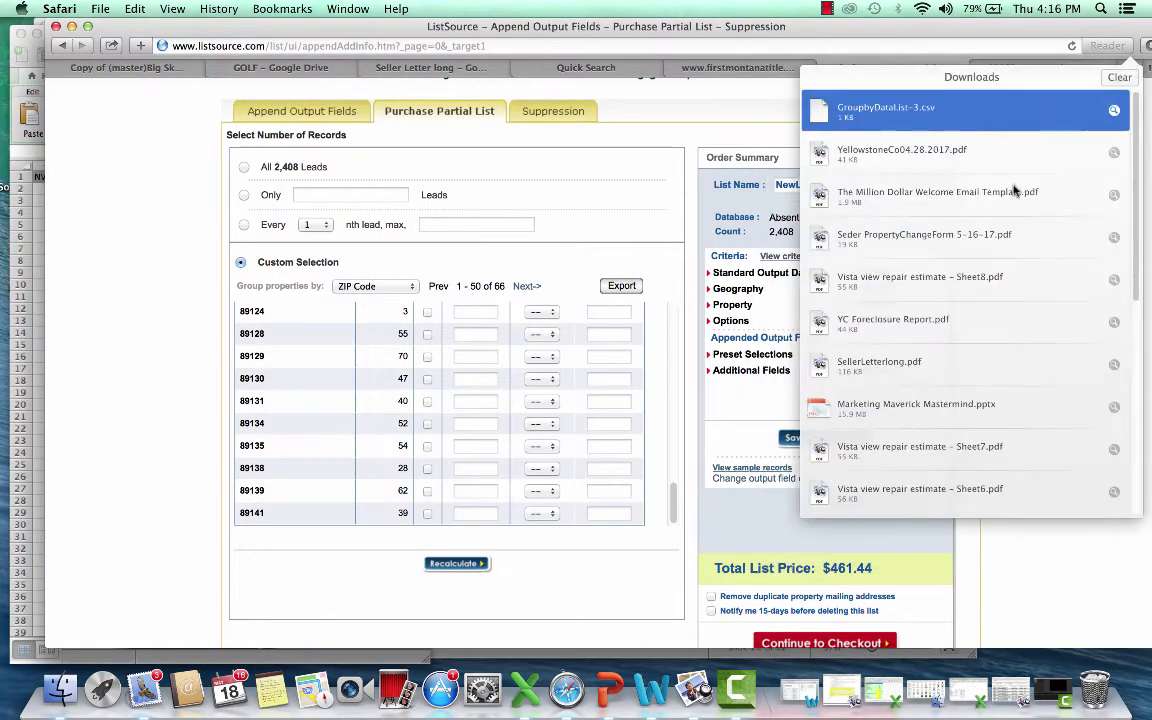
click(975, 150)
double_click(960, 110)
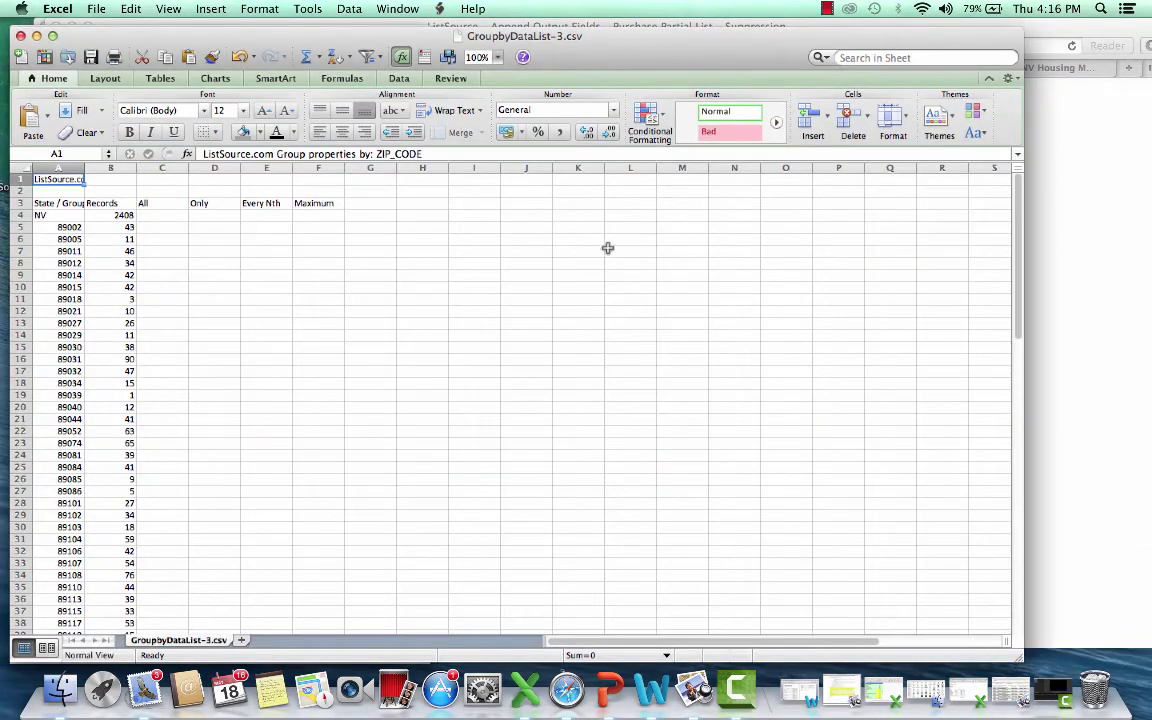
Step: Delete title rows 1–3 so the NV 2,408 total sits in row 1, and select the whole sheet
click(321, 407)
scroll(321, 412, down, 10)
scroll(321, 415, down, 8)
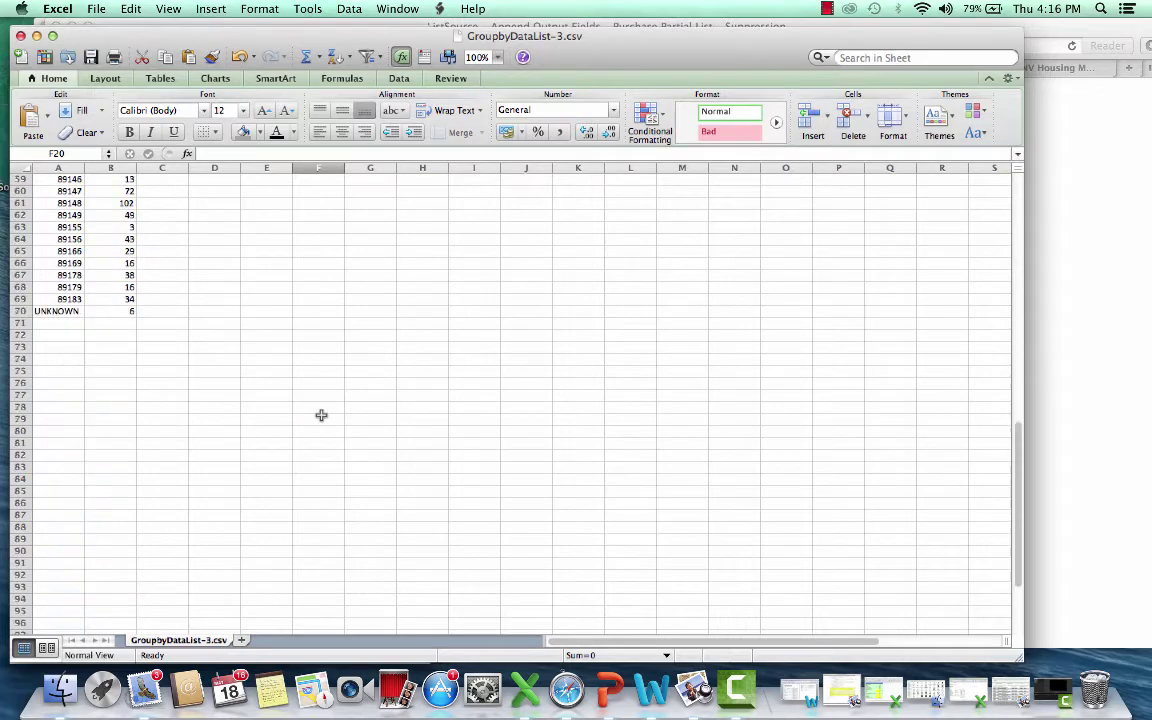
scroll(321, 415, up, 18)
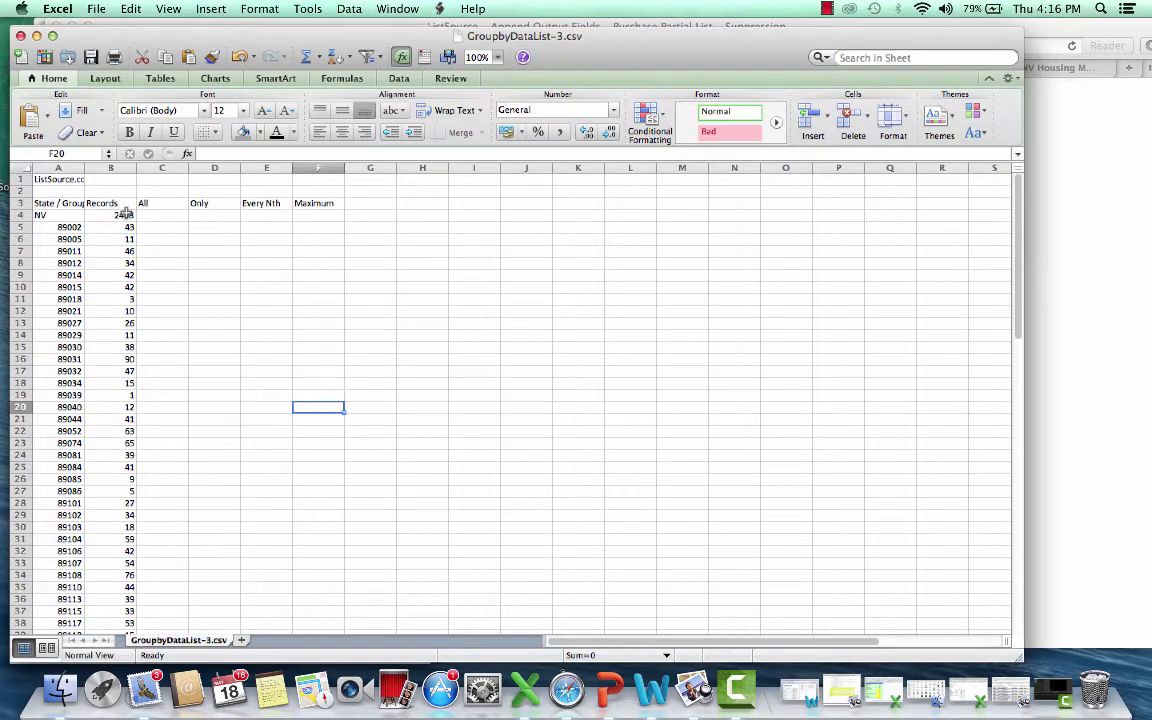
click(22, 179)
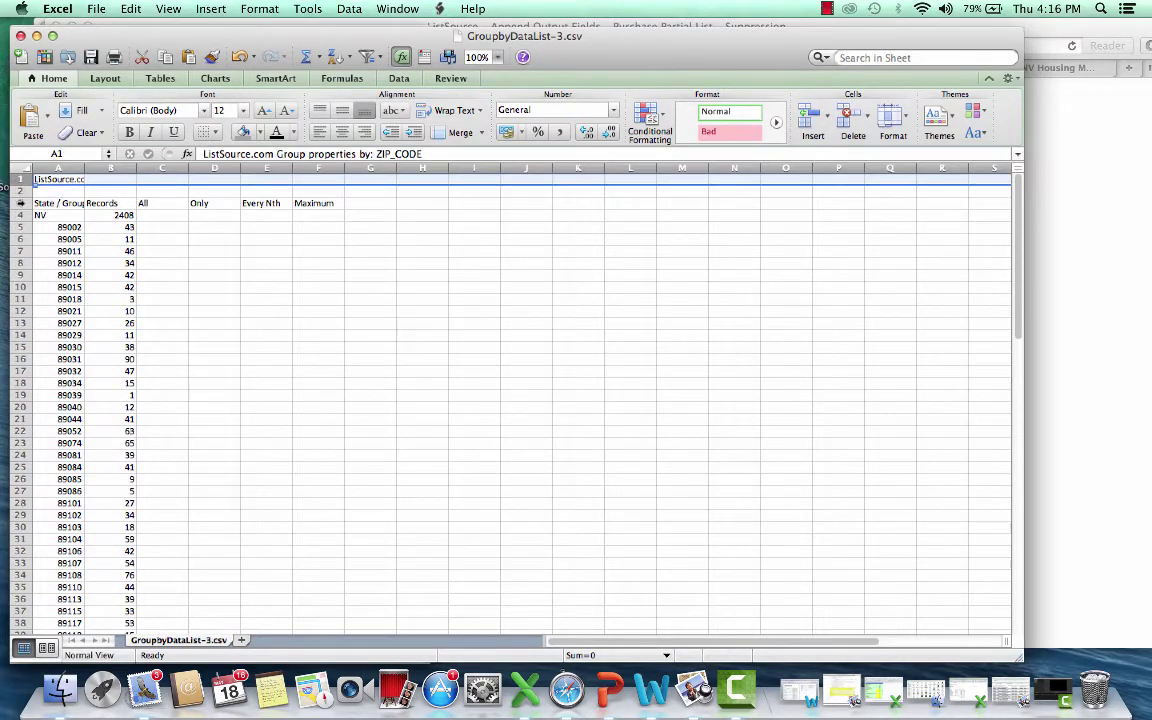
drag(22, 179, 30, 203)
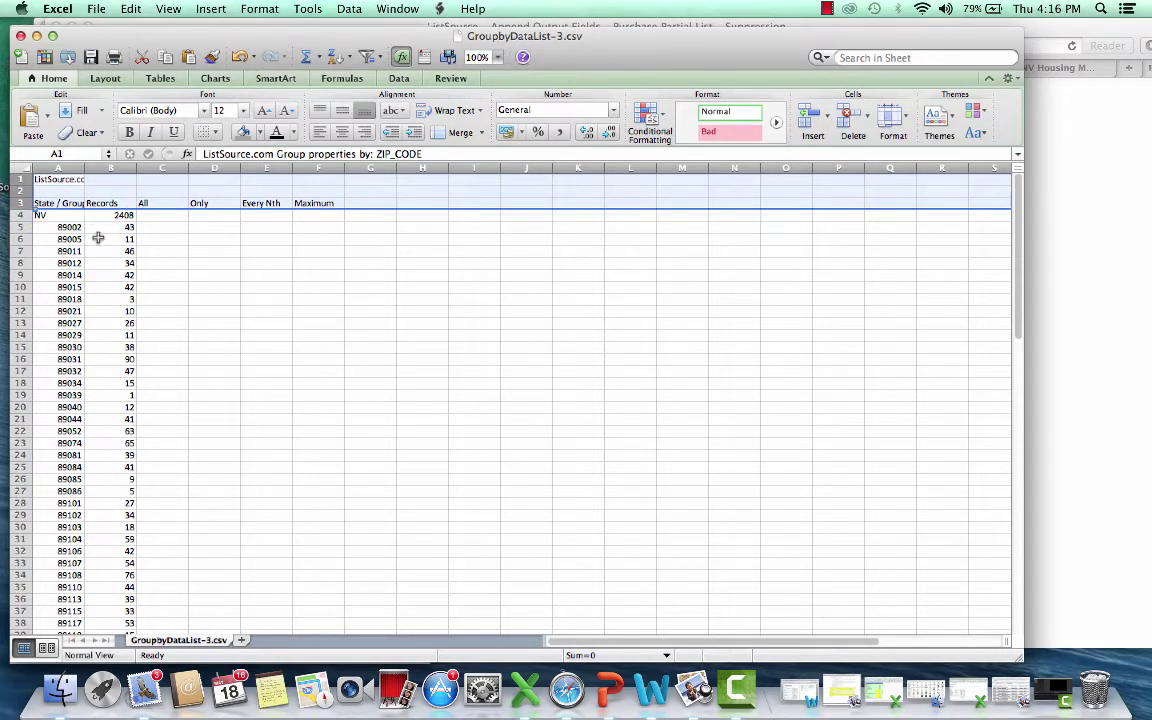
right_click(64, 185)
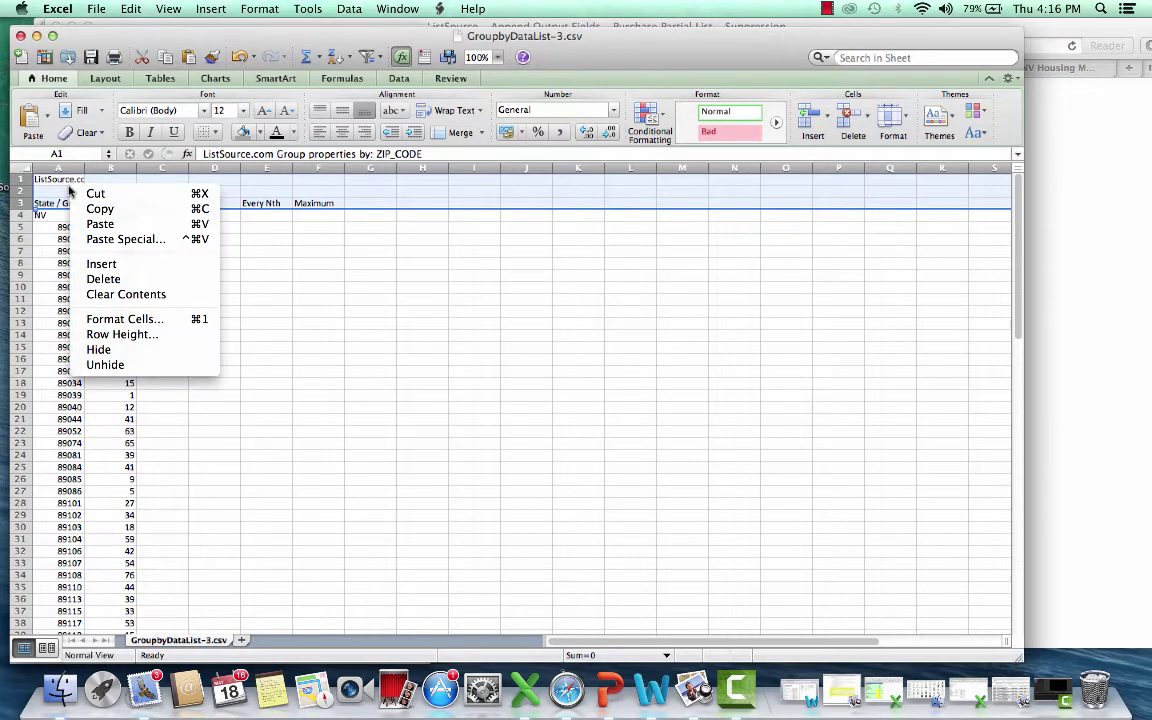
click(124, 282)
click(226, 228)
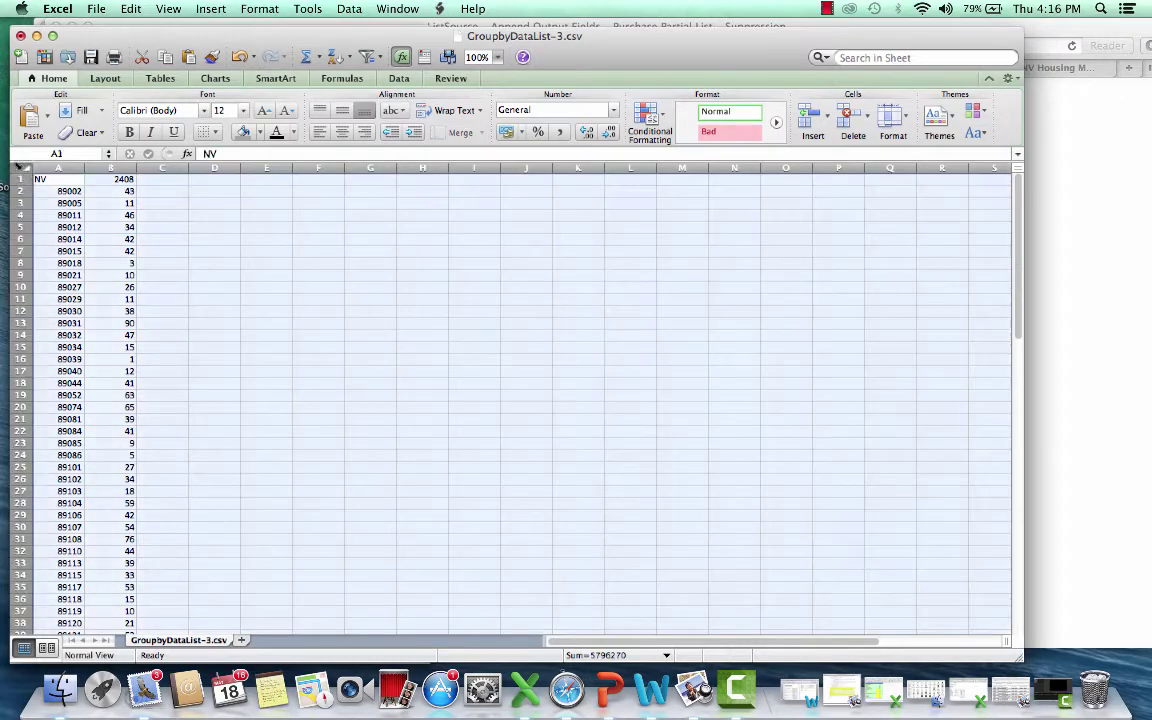
click(21, 168)
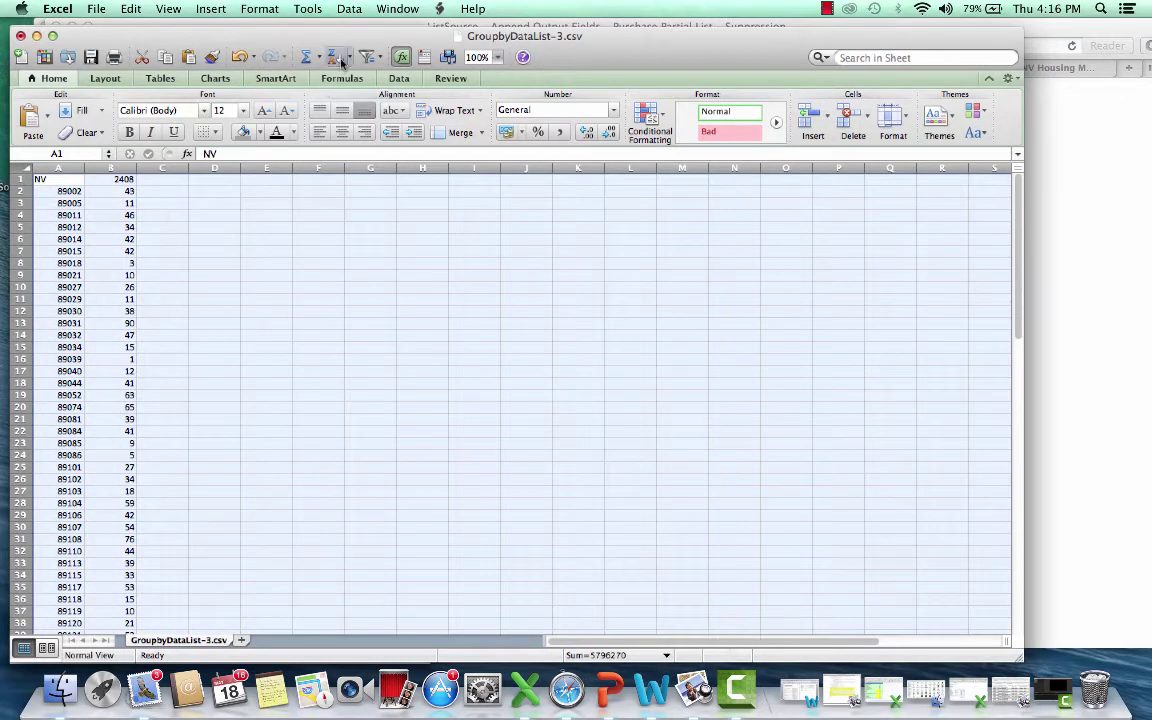
Step: Custom-sort by column B from largest to smallest, putting ZIP 89148 with 102 records on top
click(342, 60)
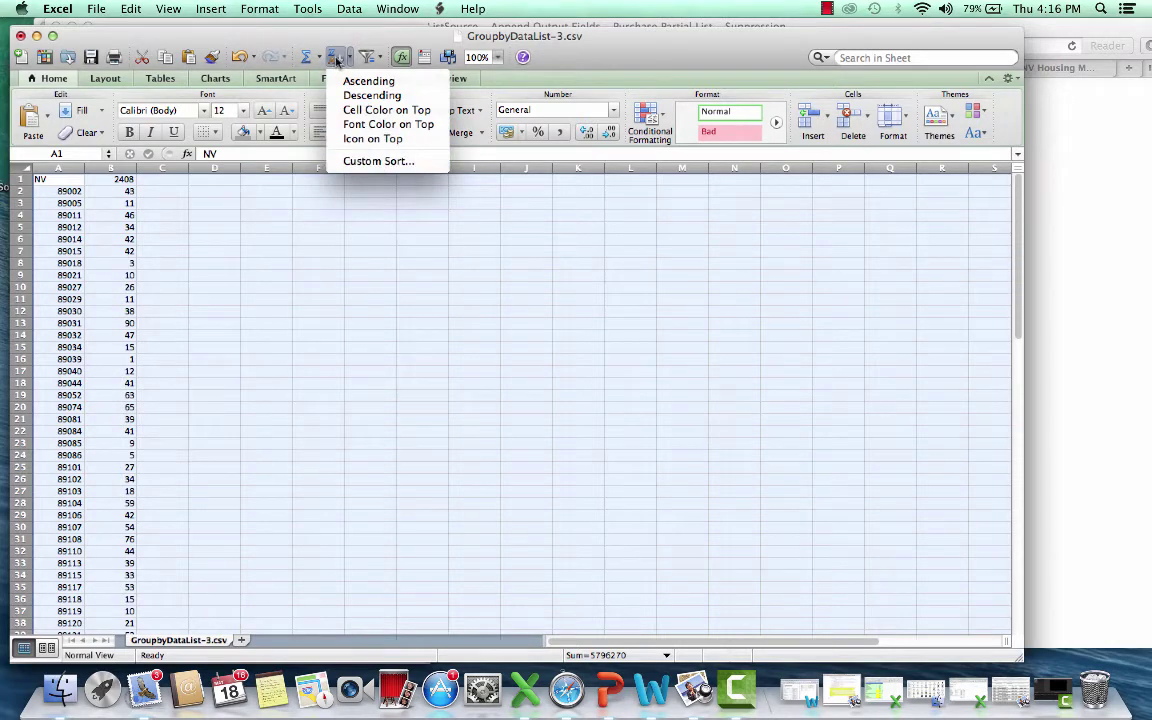
click(378, 160)
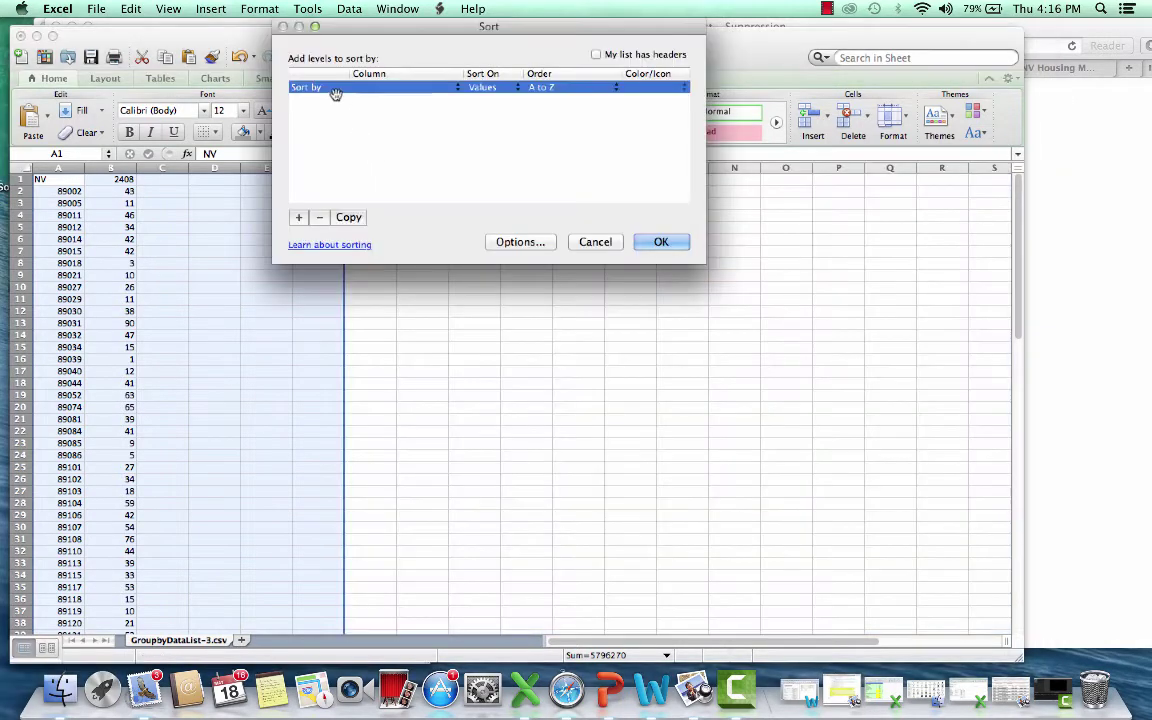
click(442, 88)
click(436, 101)
click(594, 88)
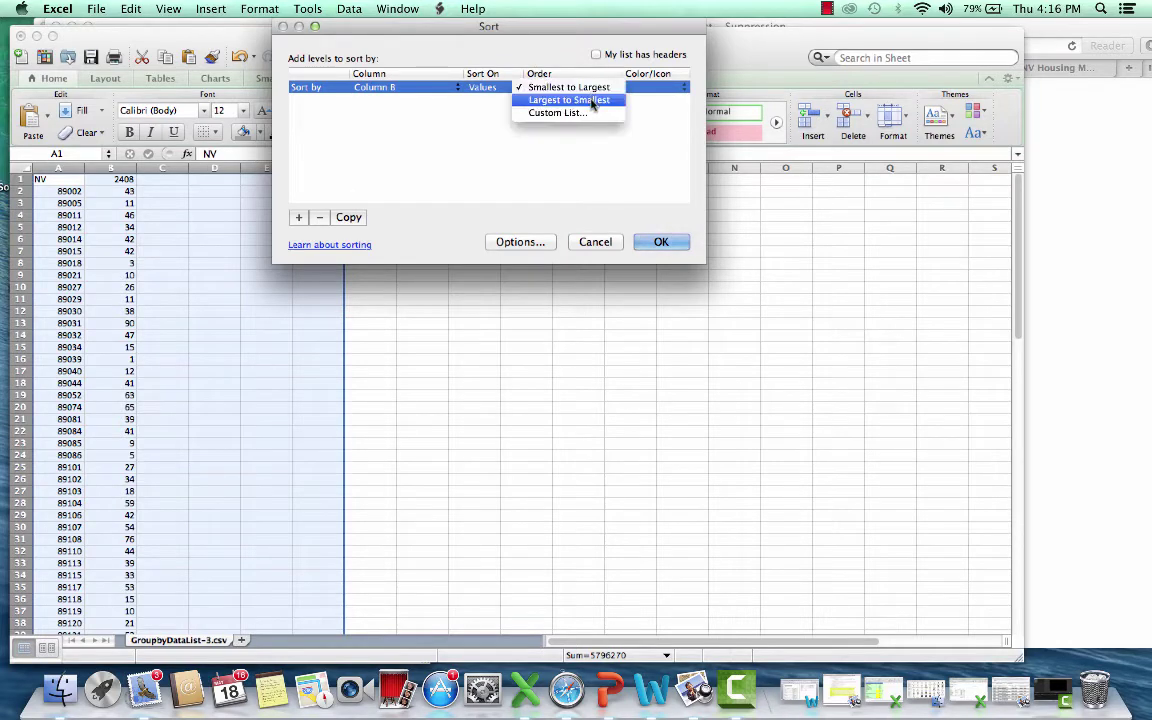
click(530, 101)
click(661, 241)
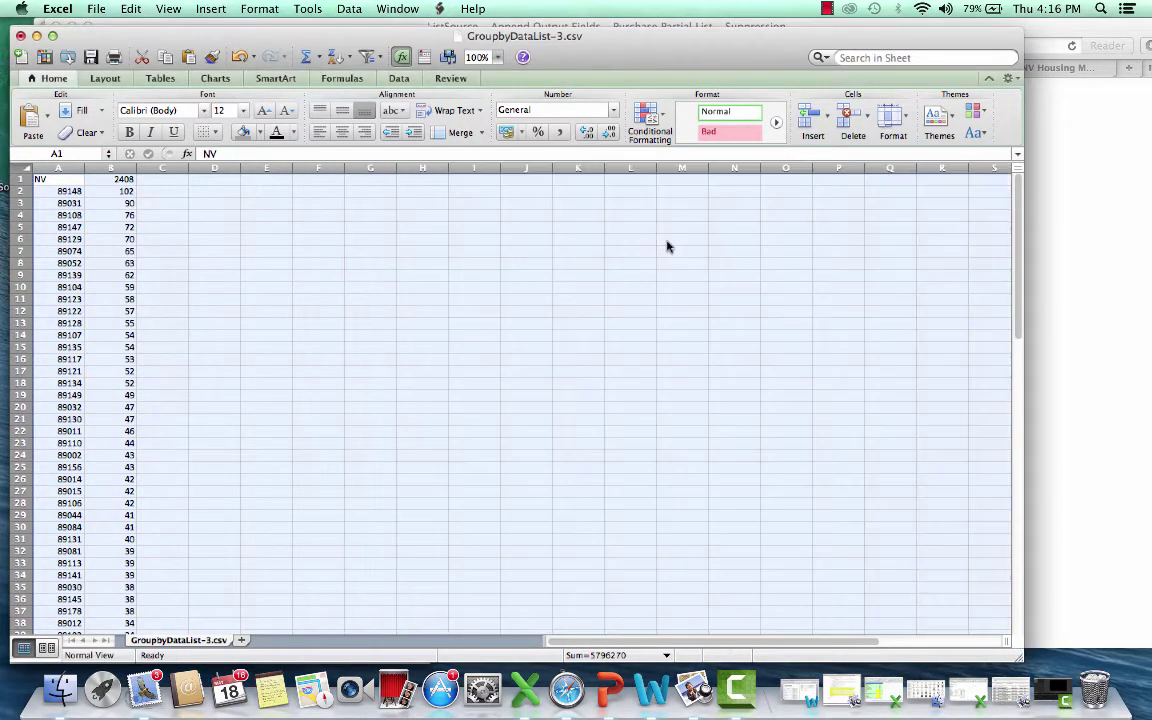
Step: Review the top record counts in column B and select the top ZIP rows A2:E19
click(316, 278)
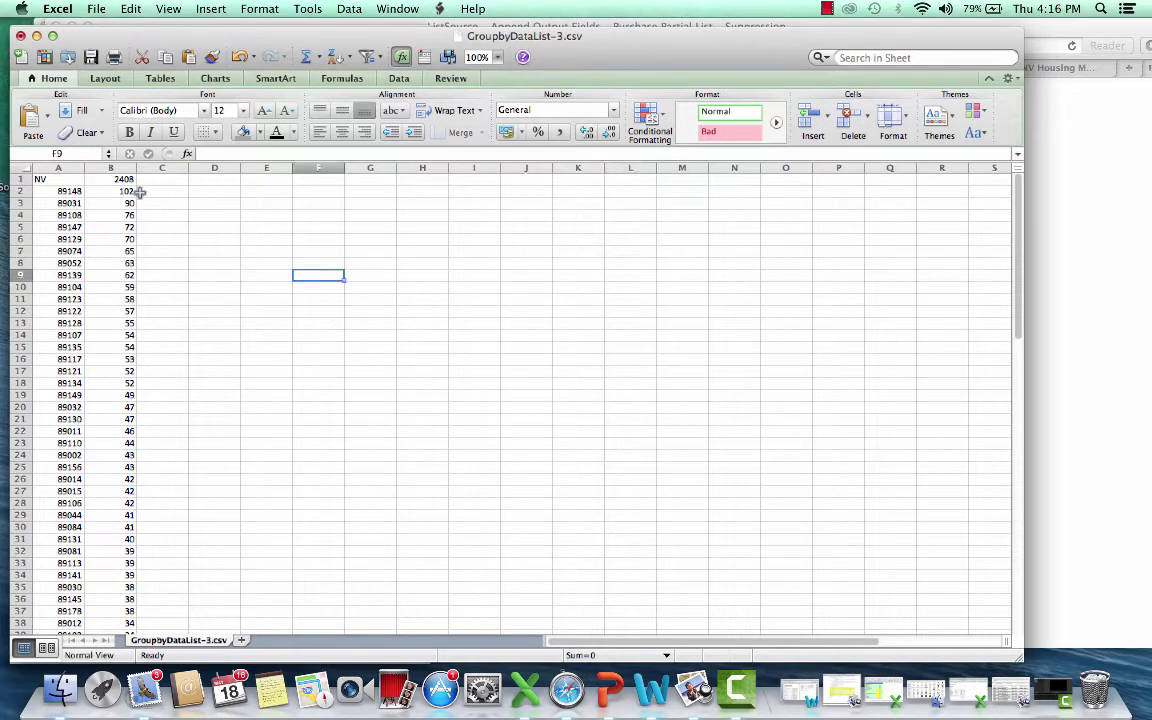
drag(124, 191, 124, 290)
click(199, 287)
click(100, 190)
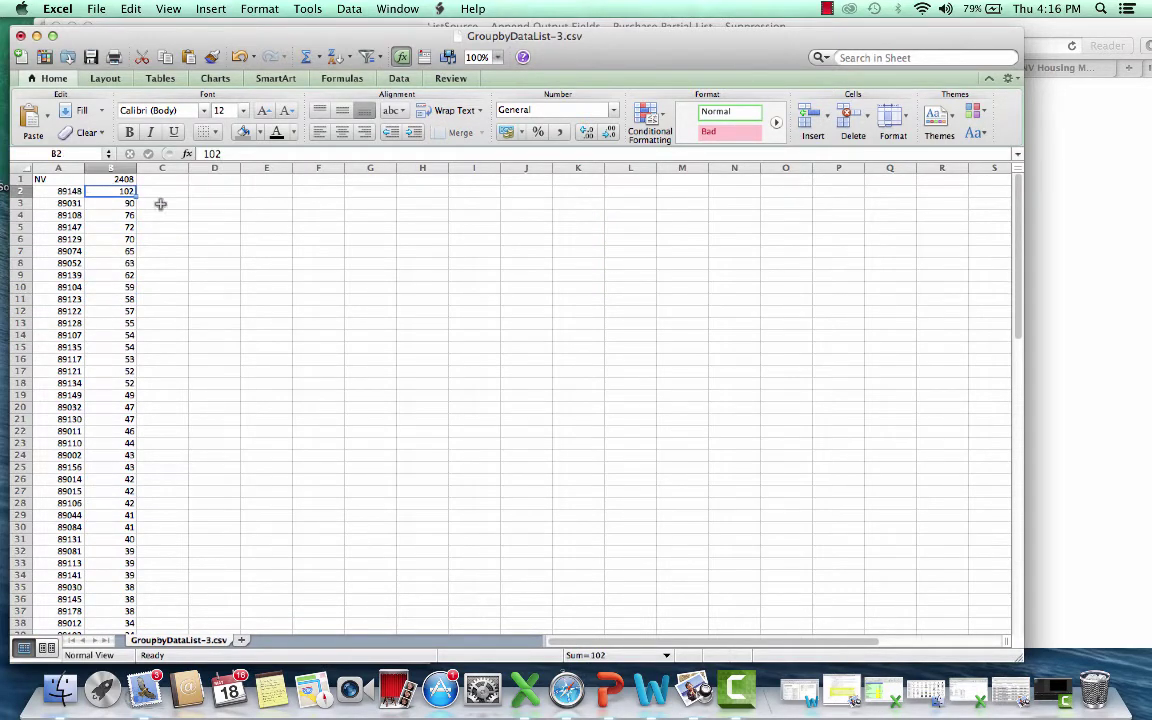
click(200, 212)
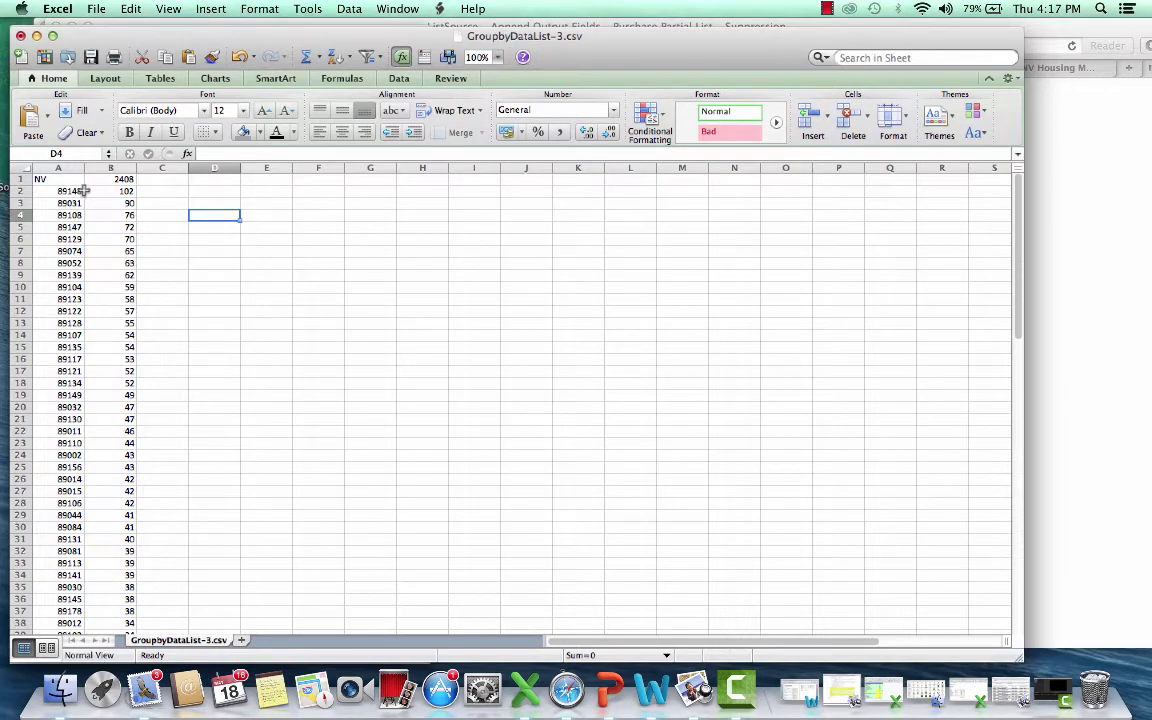
click(45, 190)
drag(45, 190, 252, 393)
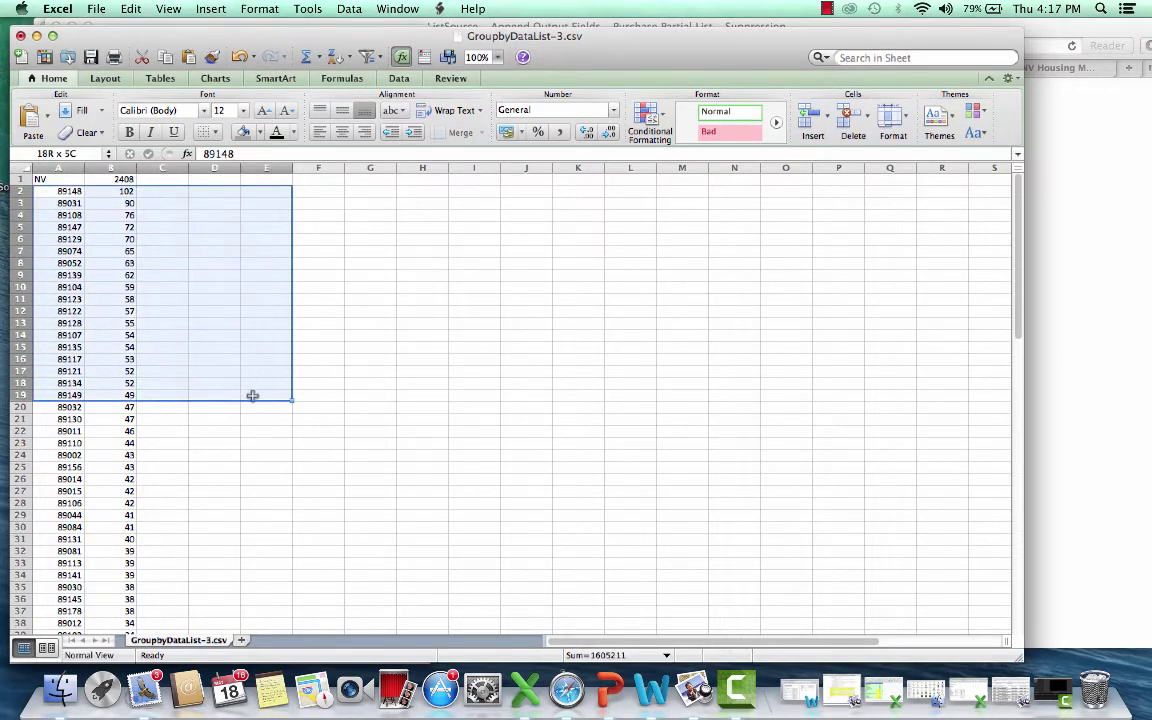
click(402, 303)
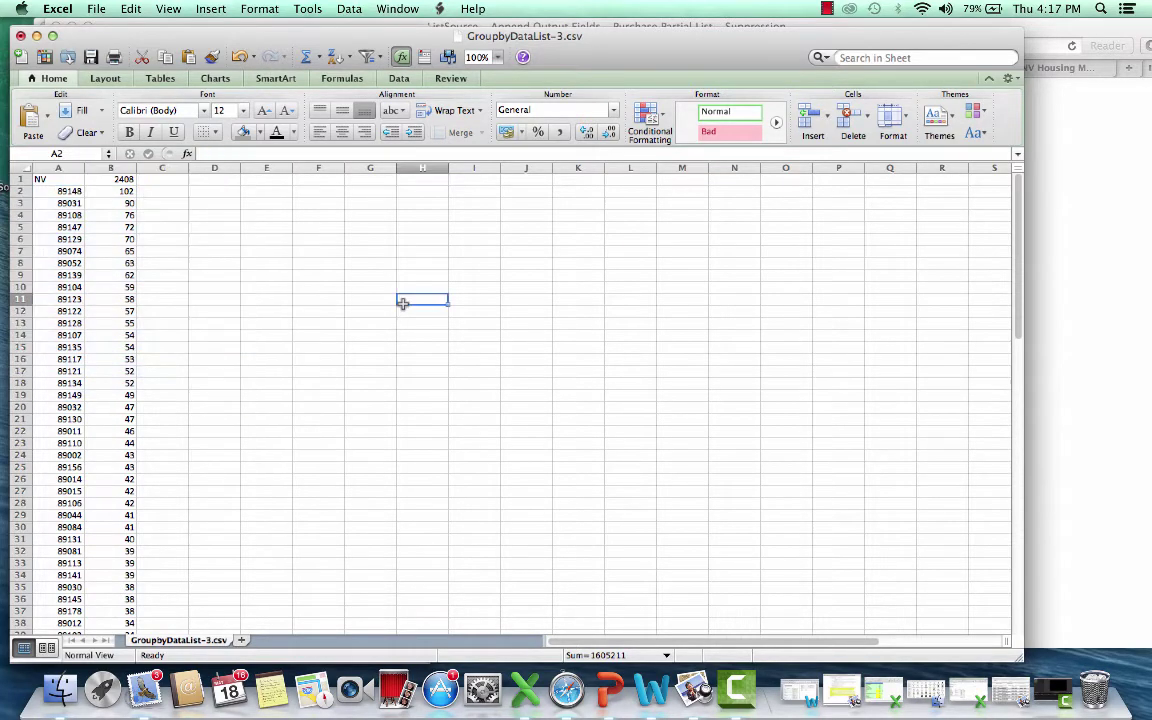
Step: Add headings Median List Price in C1 and Median Sale Price in D1, widening both columns
click(186, 190)
click(168, 178)
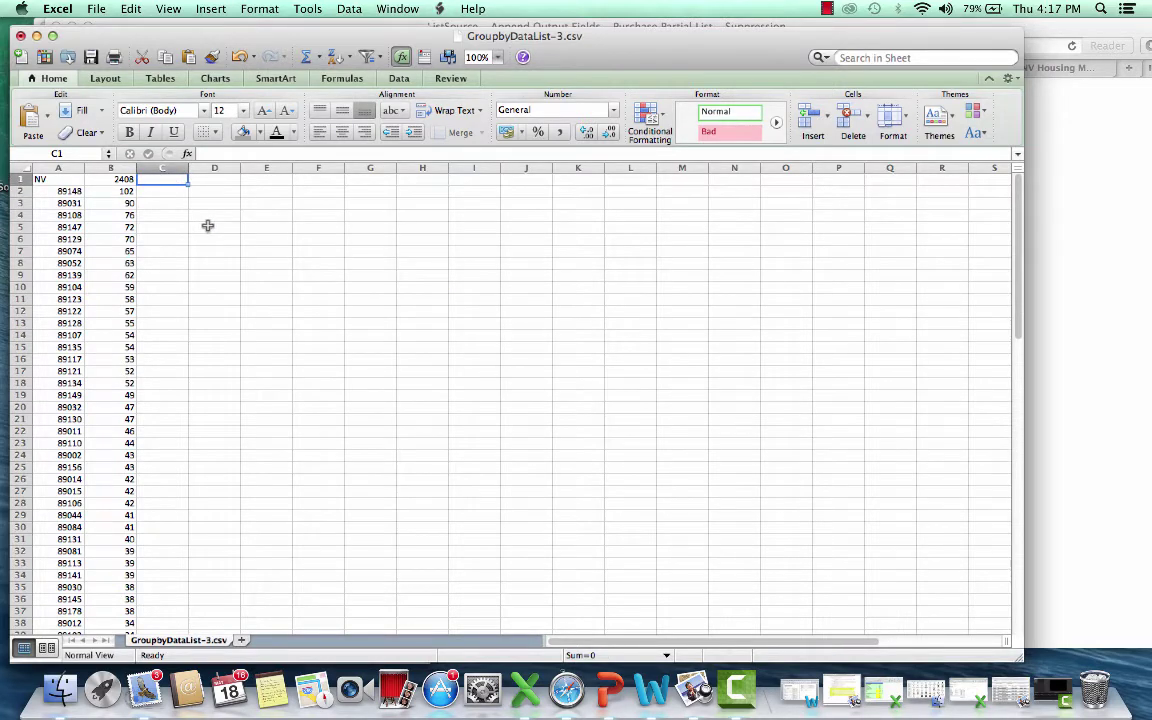
text(Med)
text(ian Sale)
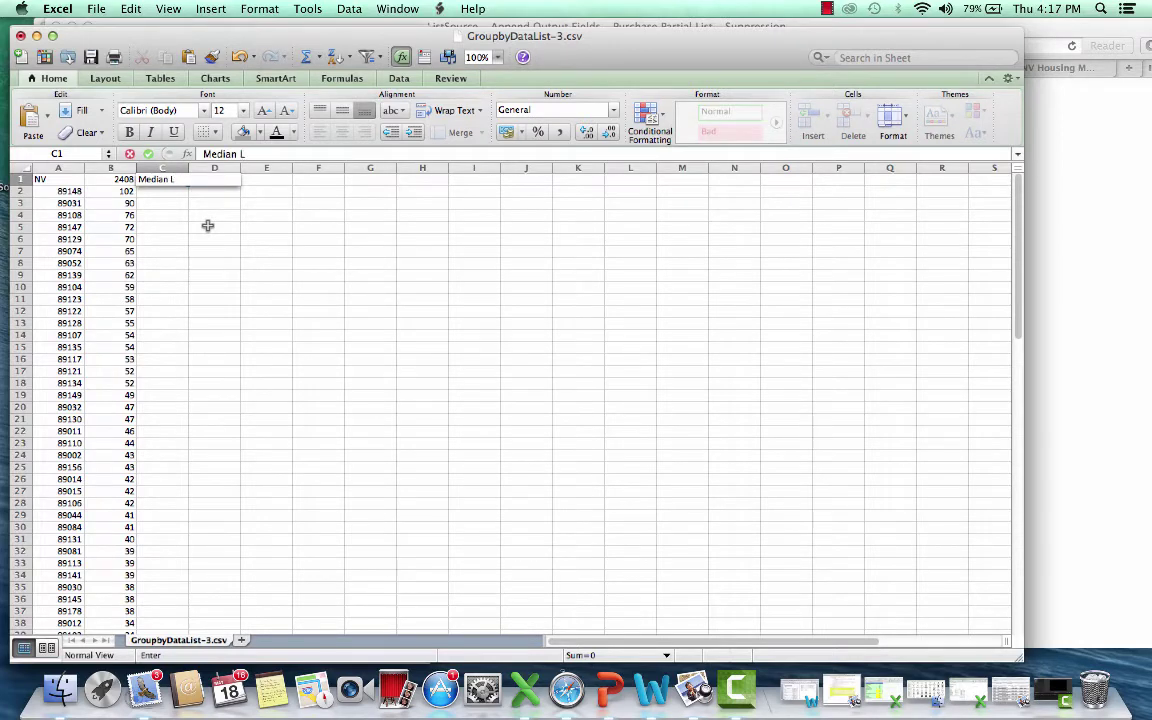
click(207, 225)
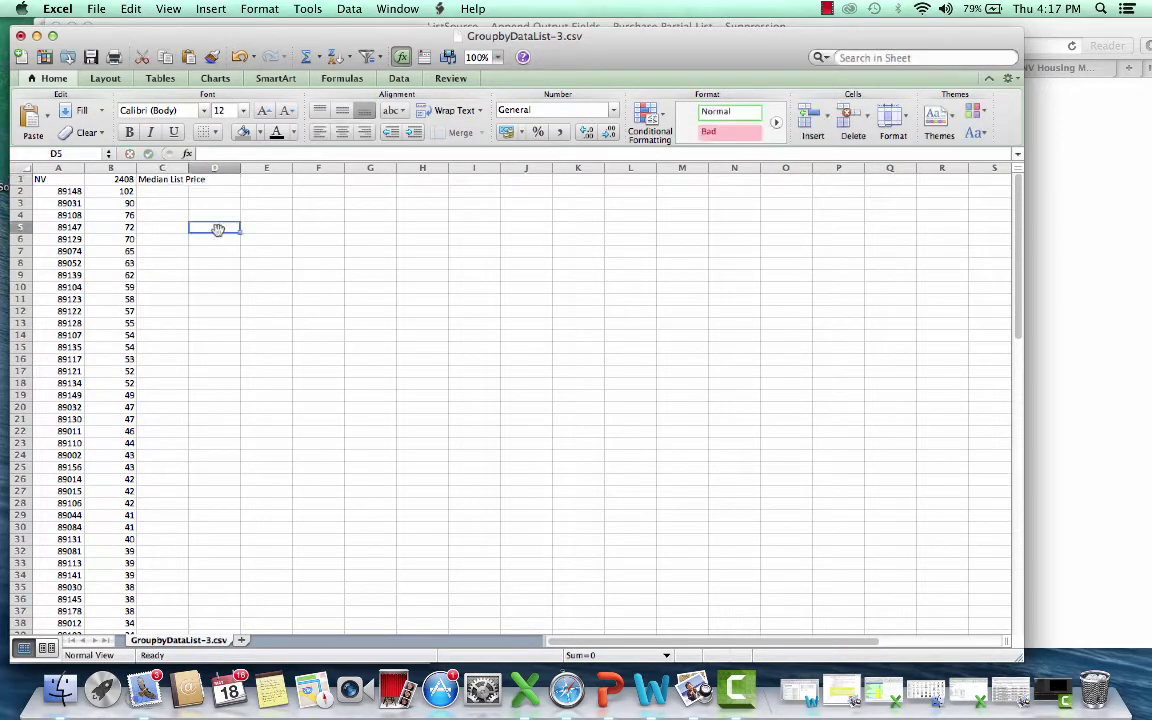
drag(188, 166, 212, 162)
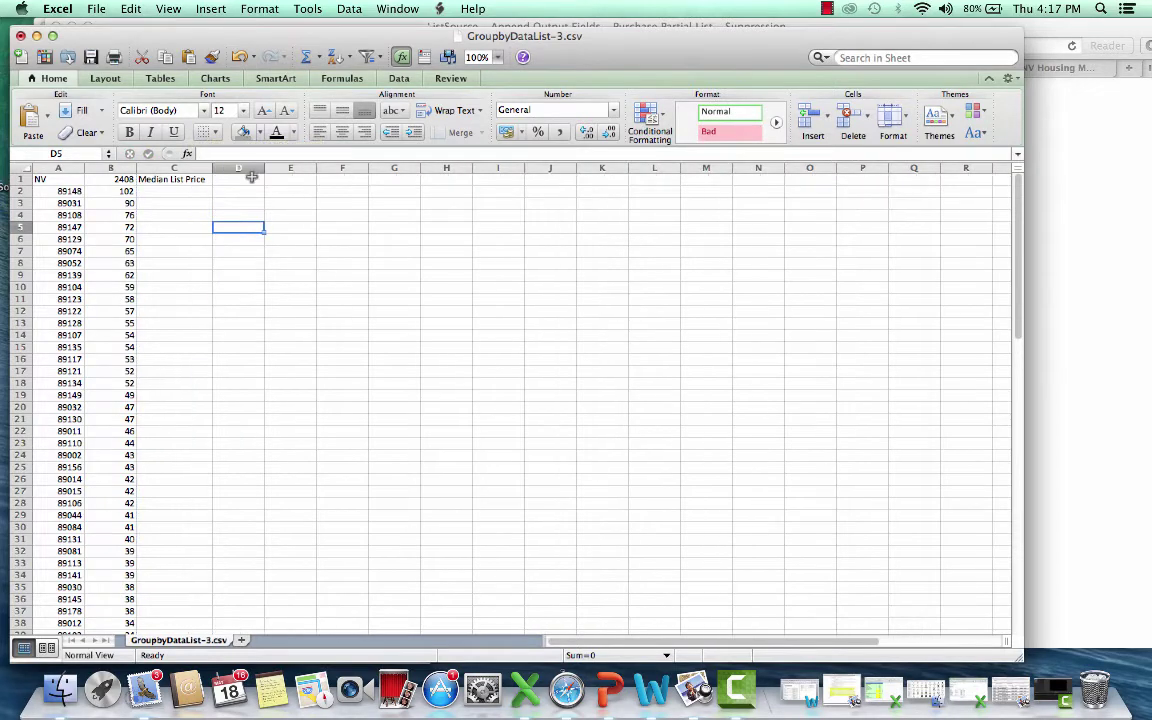
click(249, 178)
text(Median)
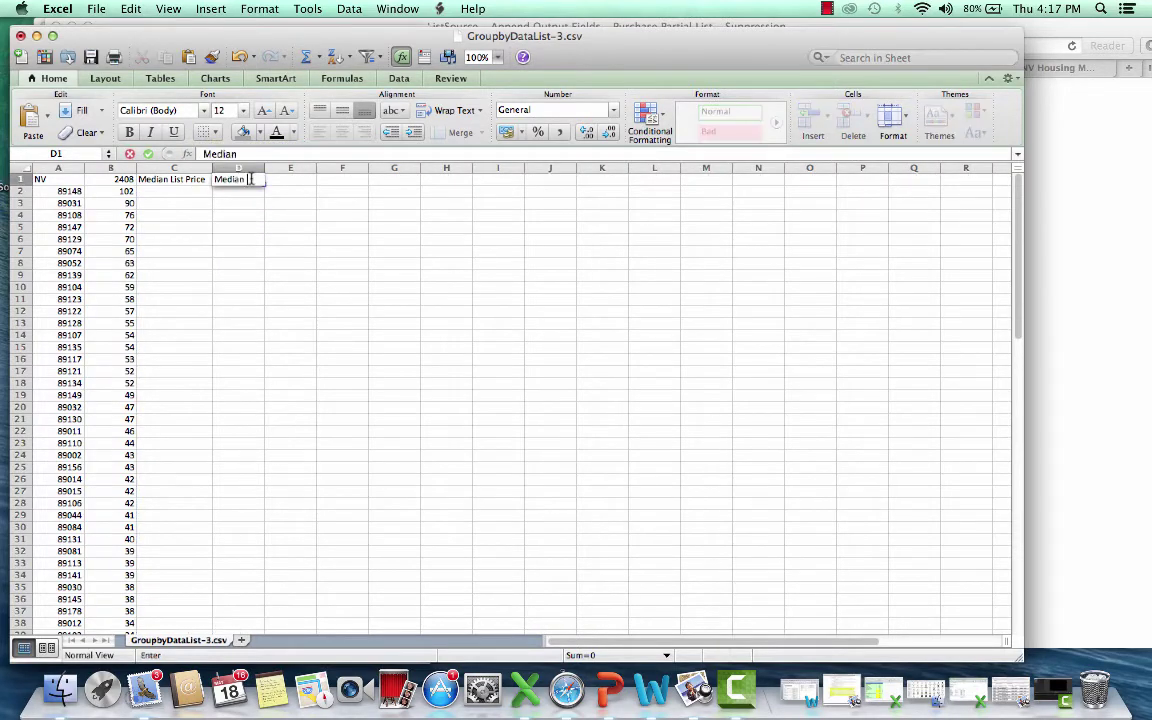
text( Sale)
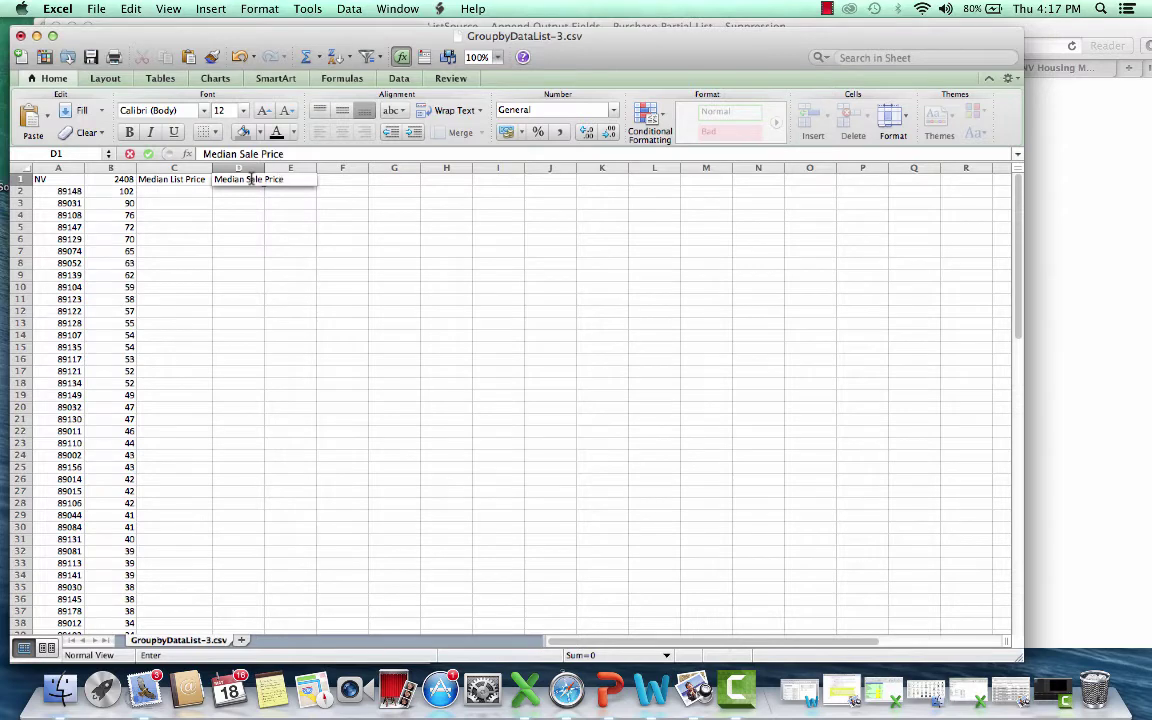
text( Price)
click(268, 226)
drag(265, 166, 287, 169)
Step: Add the heading Number of houses for sale in E1 and widen column E to fit
click(318, 181)
text(Nu)
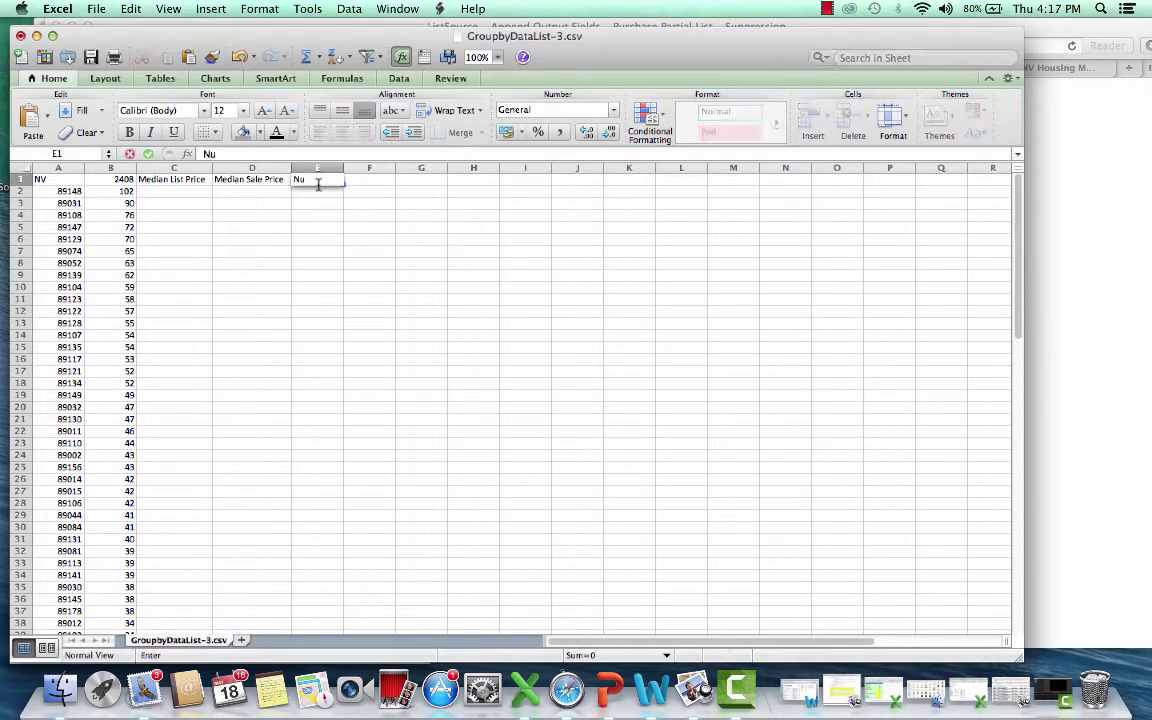
text(mber of houses f)
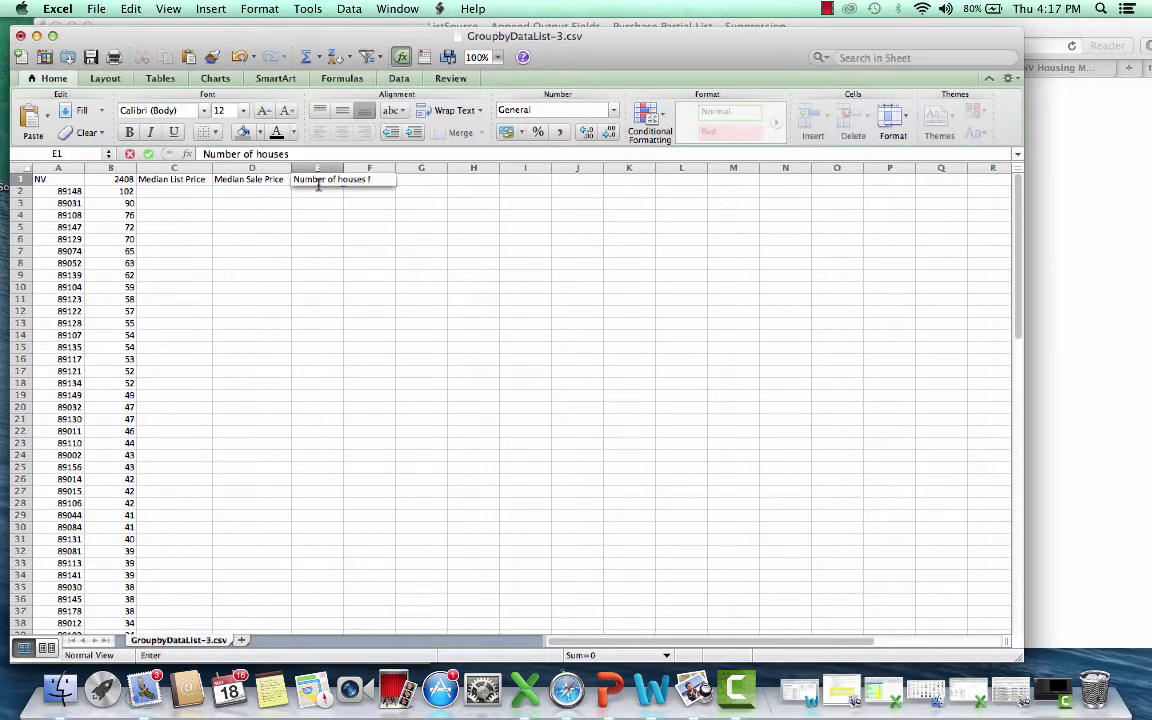
text(or sale)
click(377, 245)
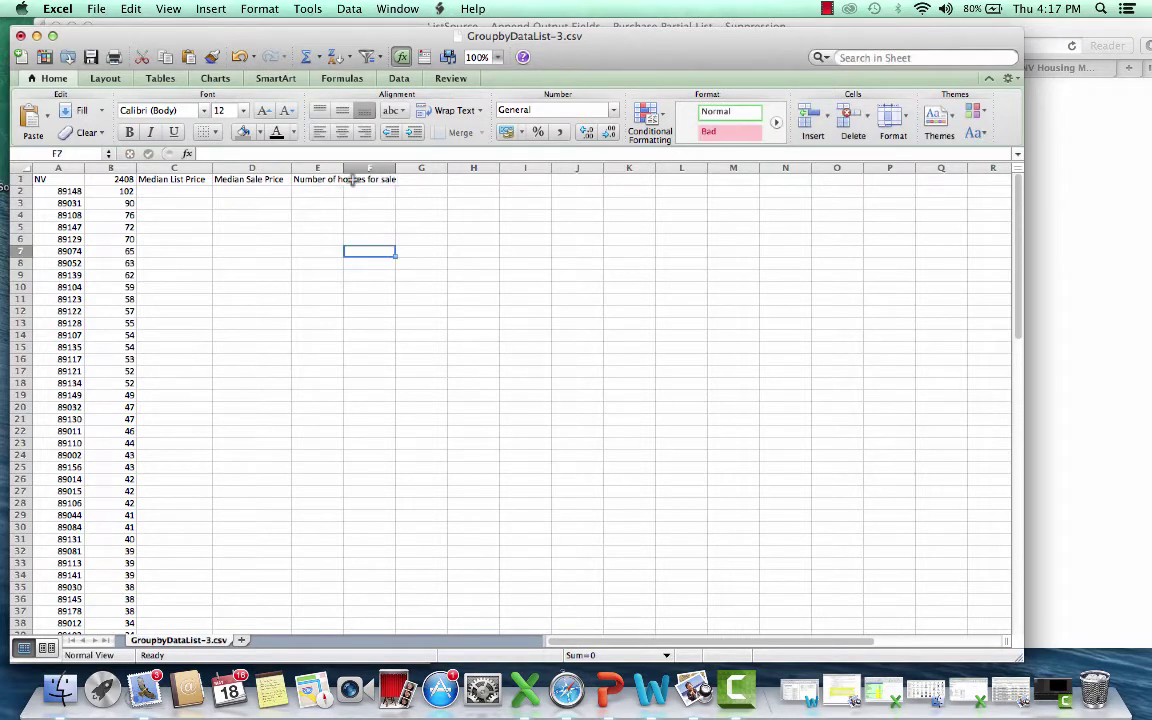
drag(340, 165, 403, 165)
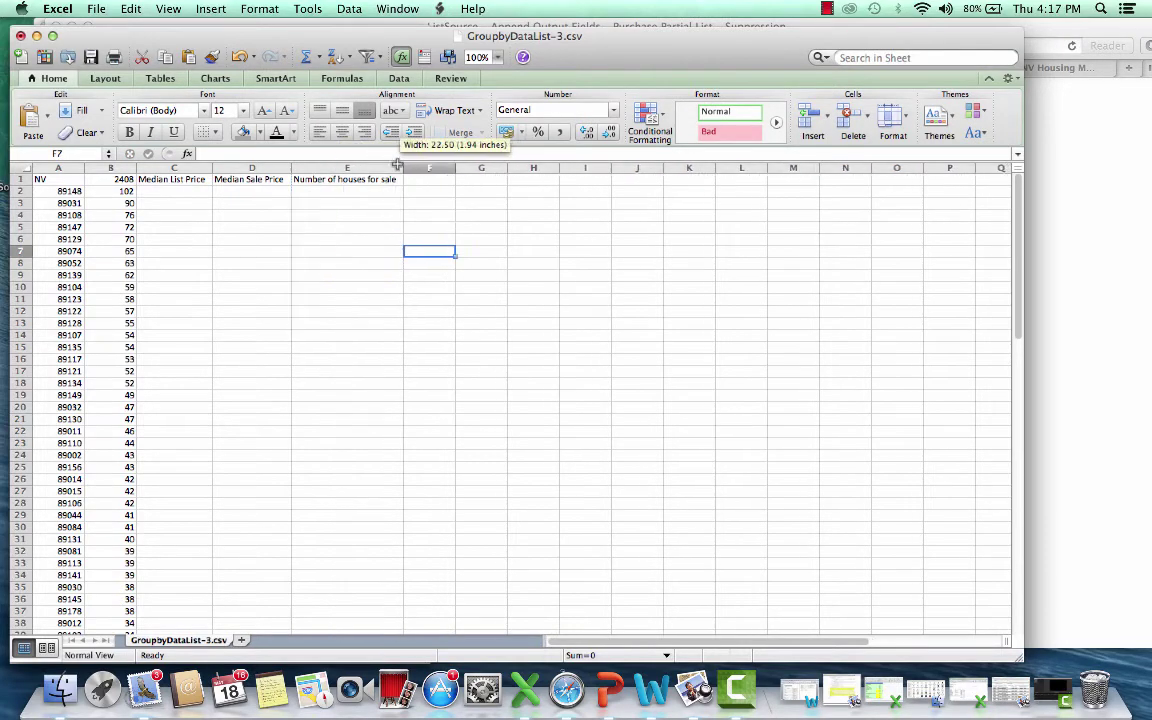
click(160, 189)
click(182, 247)
click(142, 191)
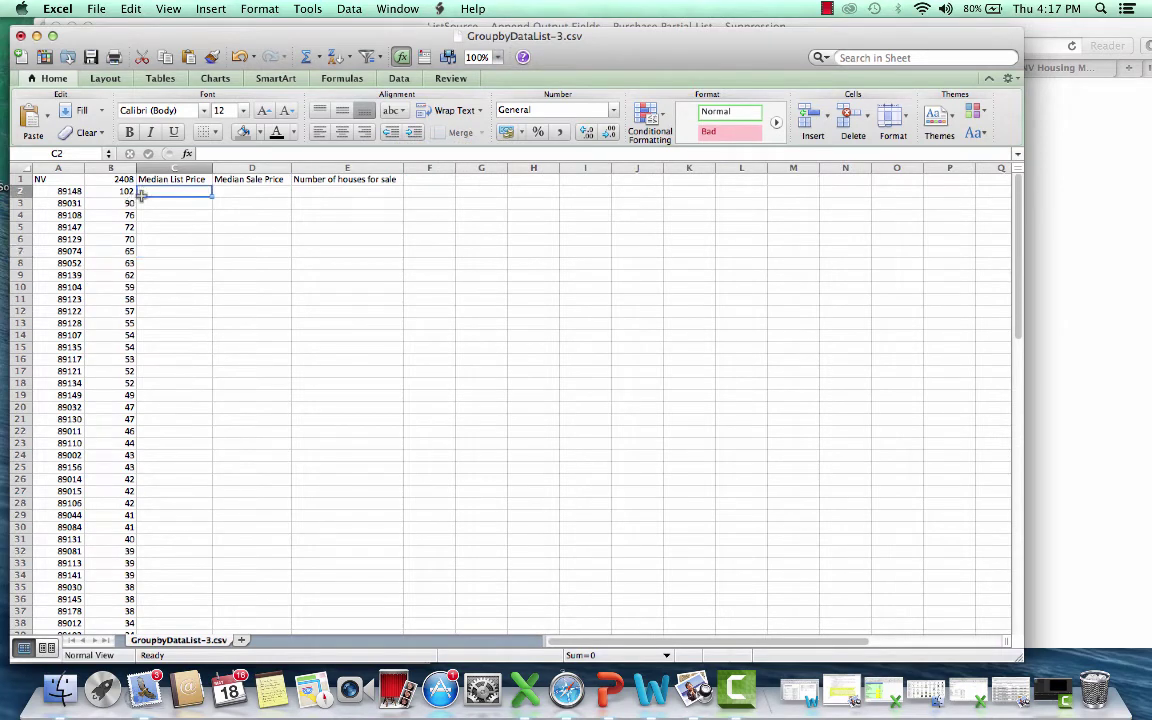
Step: Review the empty list-price cells, selecting column C from C2 down to row 35
click(182, 238)
click(210, 224)
click(250, 191)
click(250, 227)
click(342, 193)
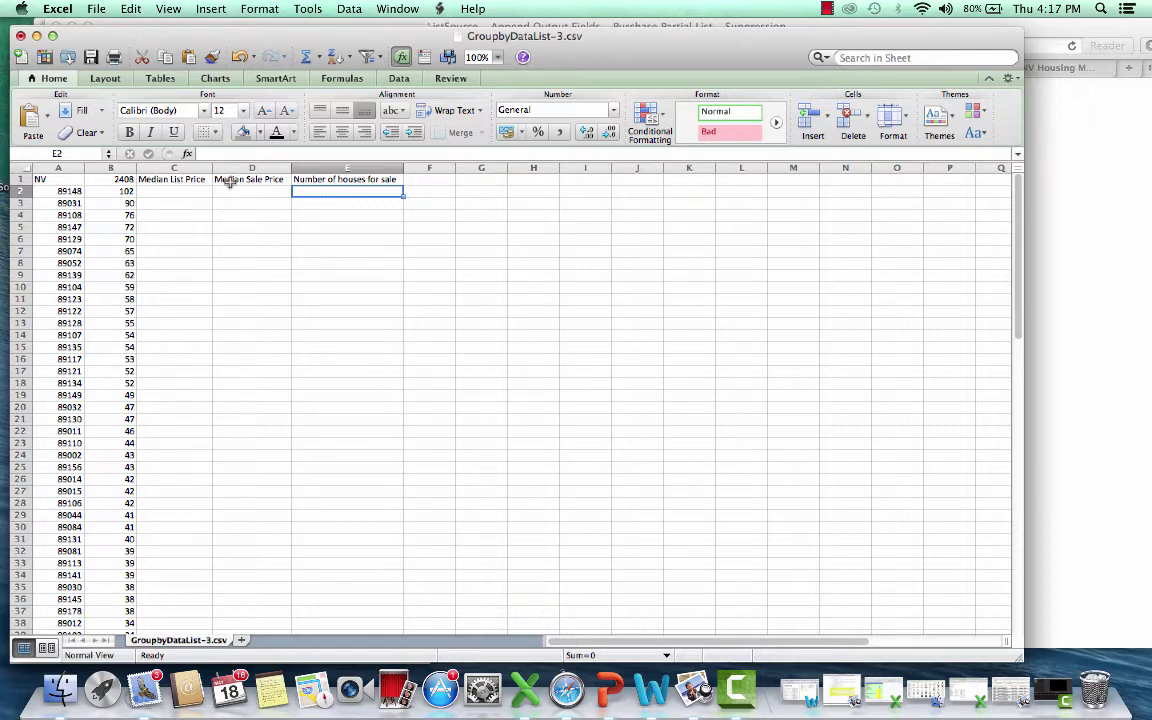
click(169, 191)
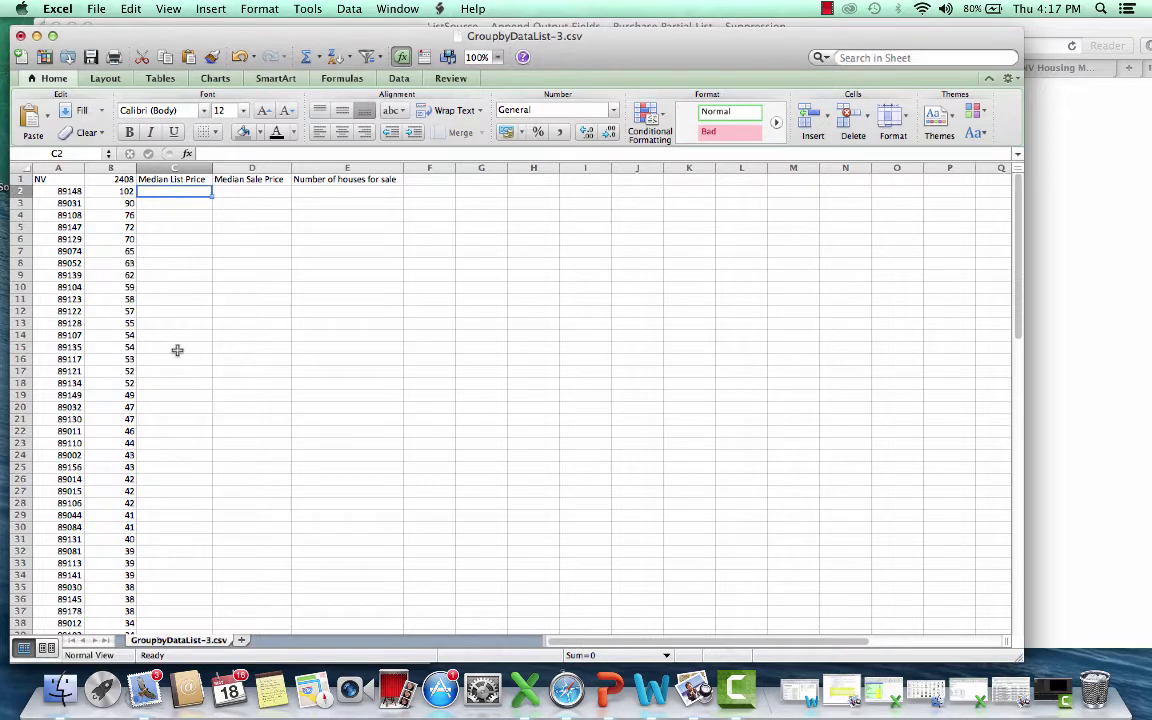
drag(180, 243, 188, 524)
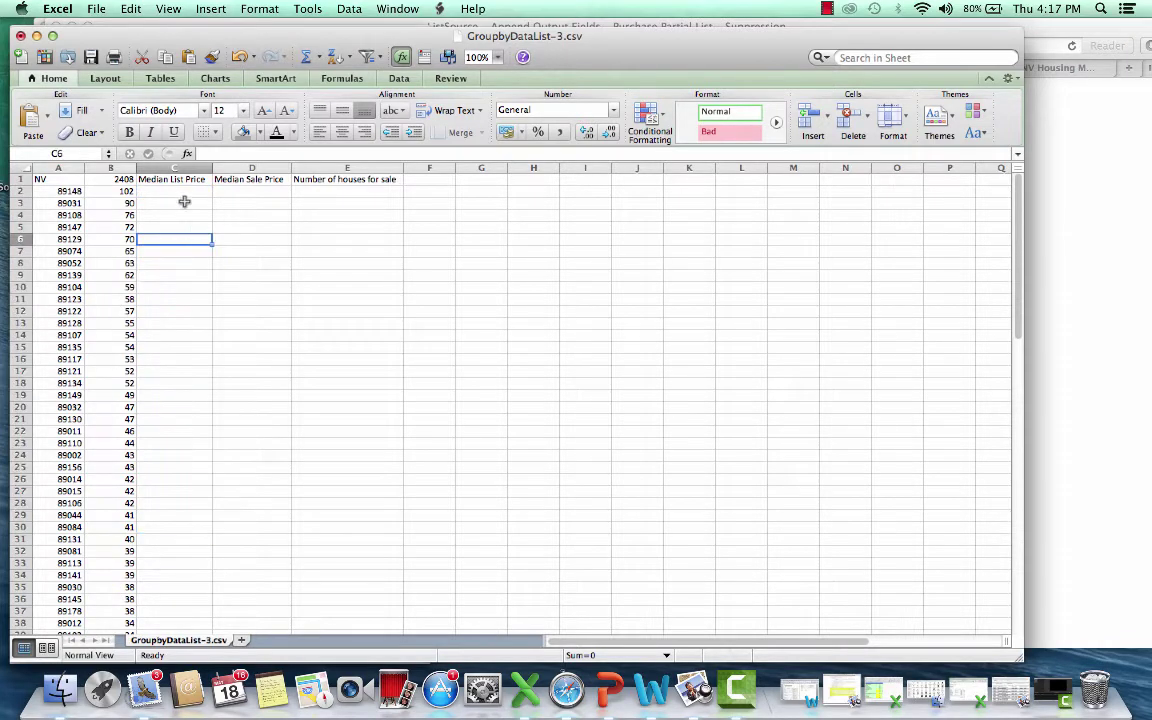
drag(185, 195, 189, 549)
Step: Mark the empty sale-price cells D2–D17 and the houses-for-sale cells in column E
click(363, 300)
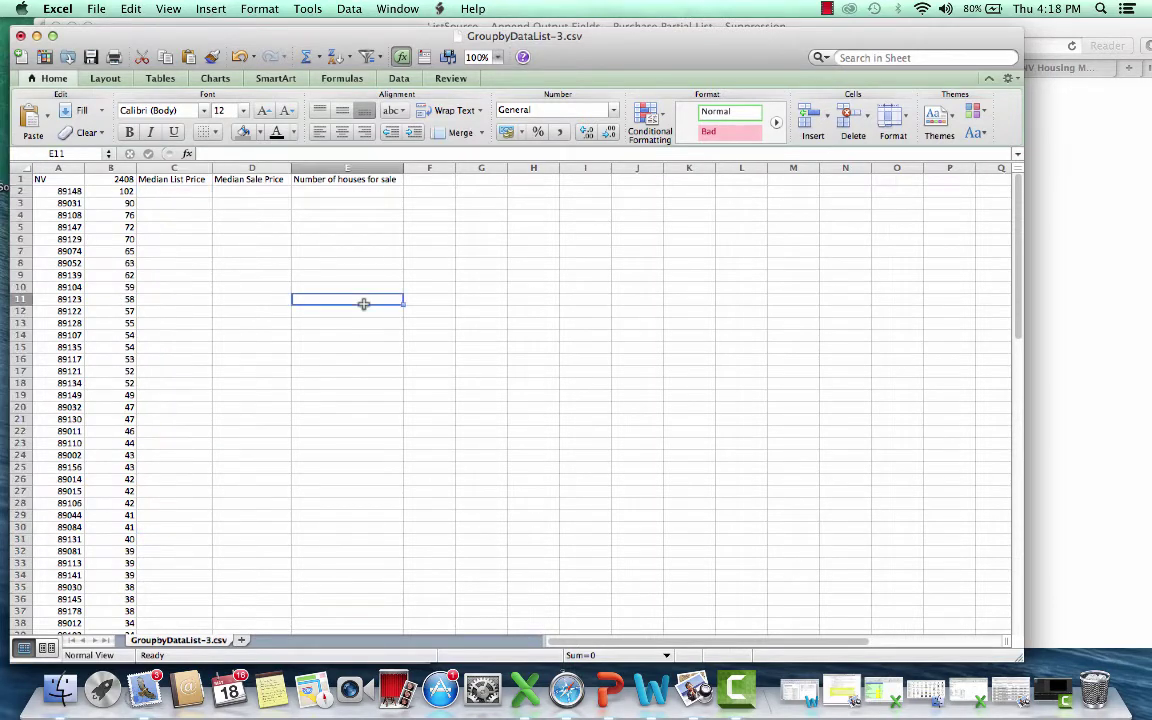
drag(250, 191, 256, 375)
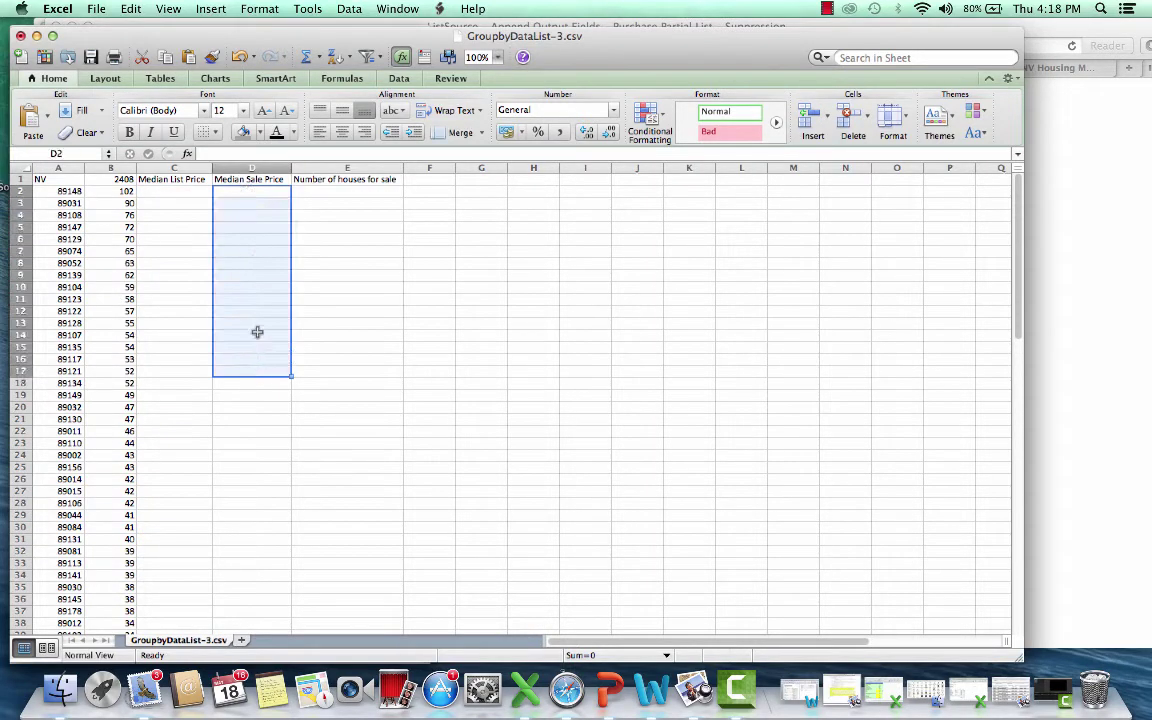
click(340, 263)
drag(300, 190, 338, 345)
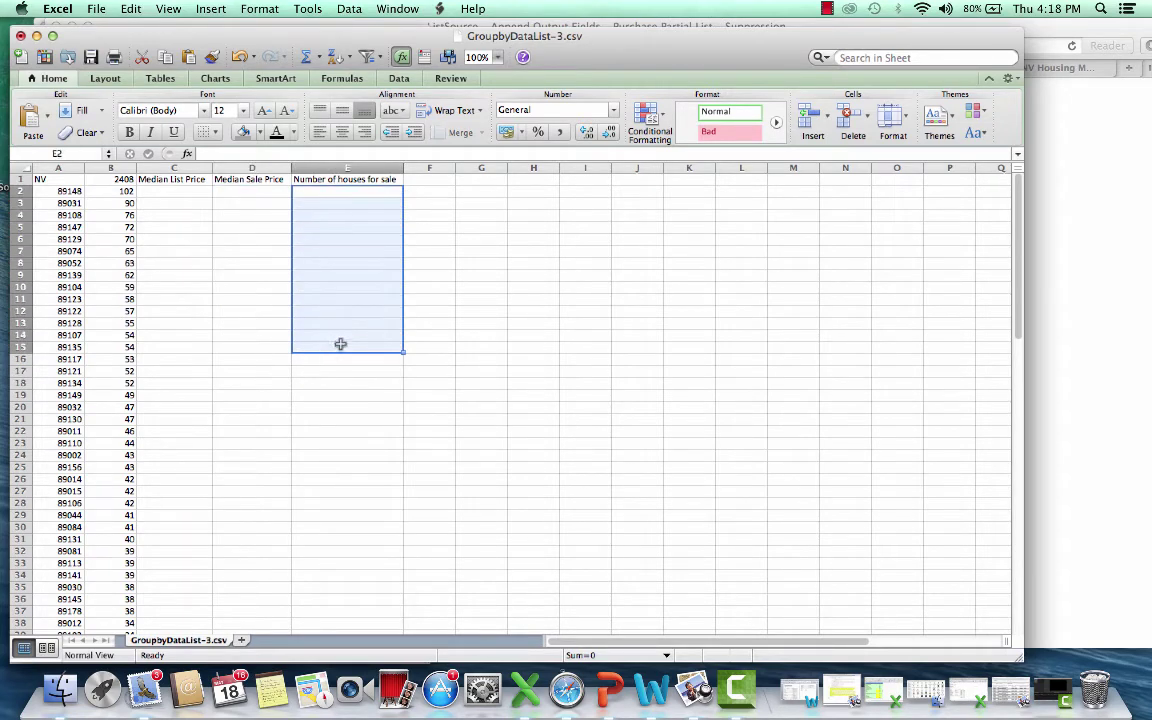
click(350, 259)
Step: Check the Number of houses for sale heading, then bring up Safari's realtor.com 89032 page
click(342, 191)
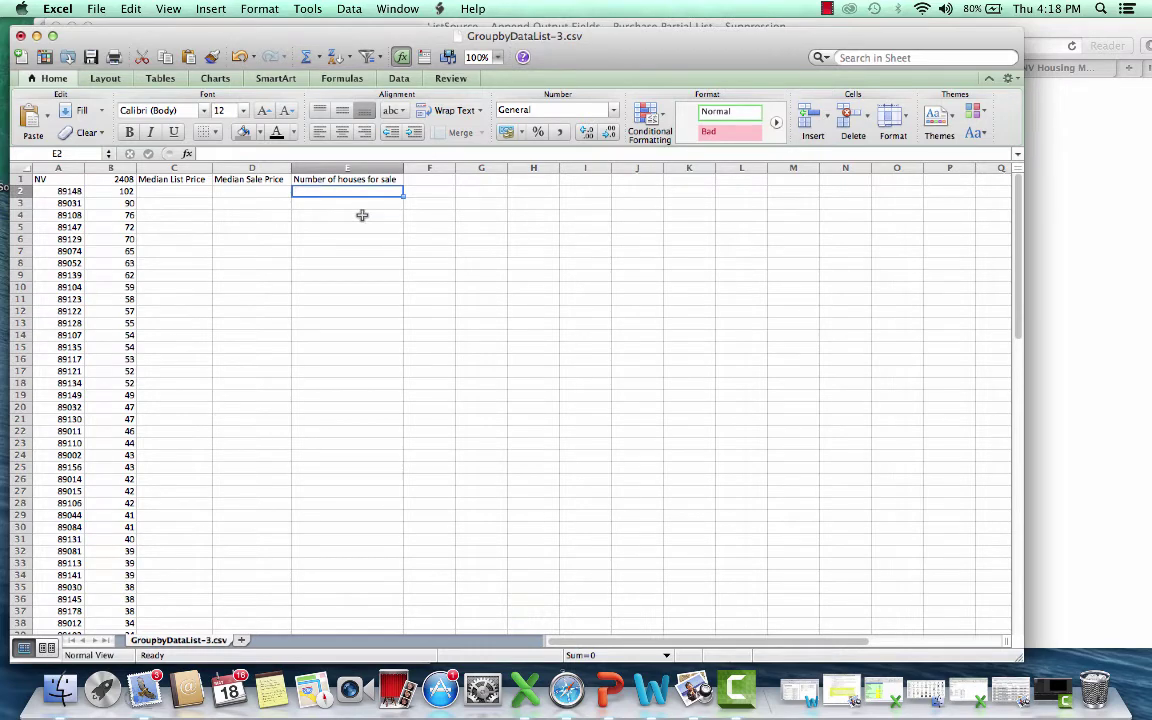
click(358, 226)
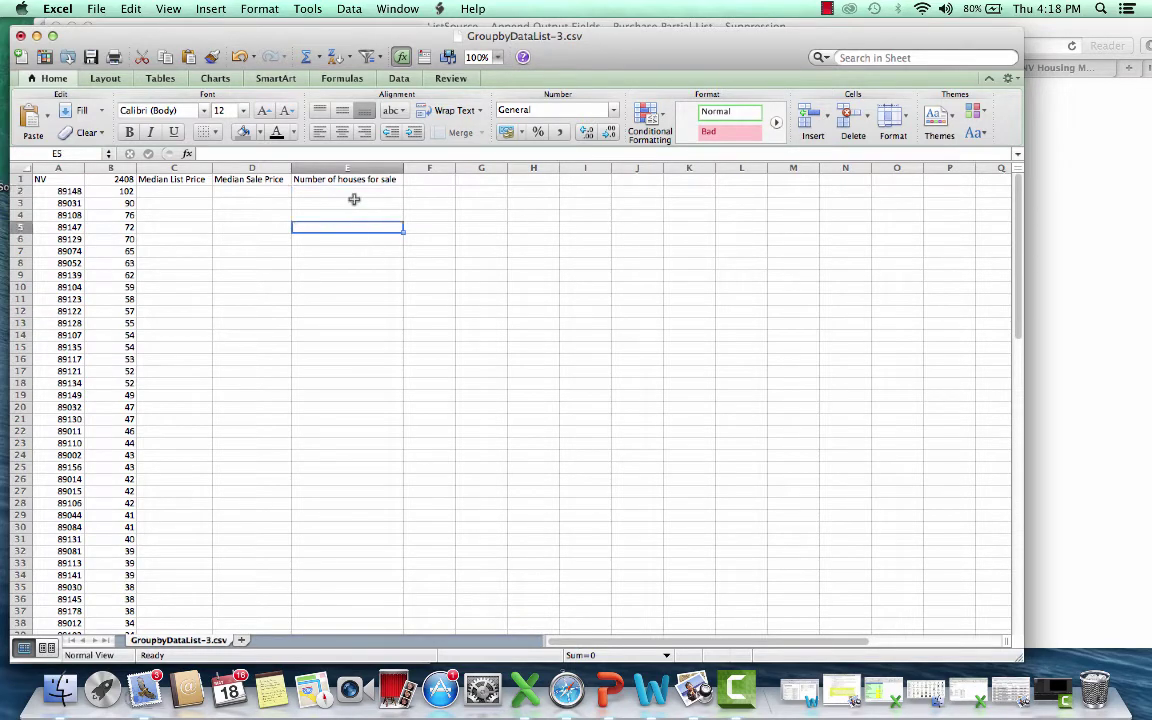
click(355, 180)
click(347, 226)
click(343, 180)
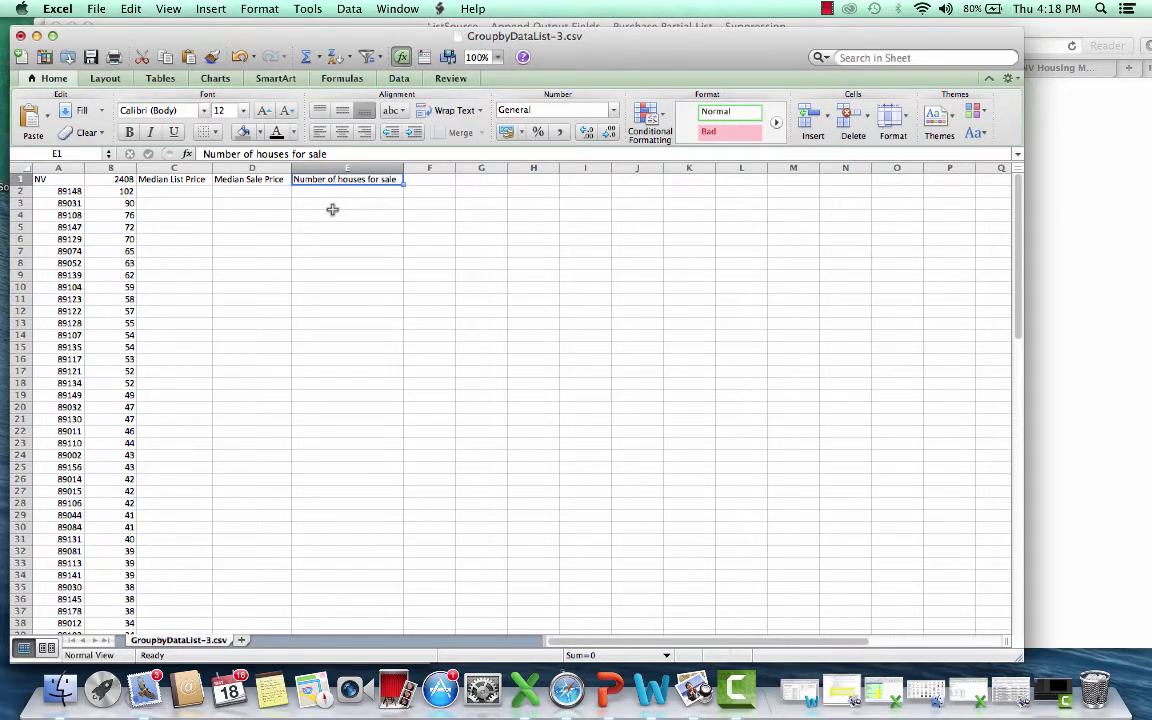
click(1034, 203)
click(1043, 68)
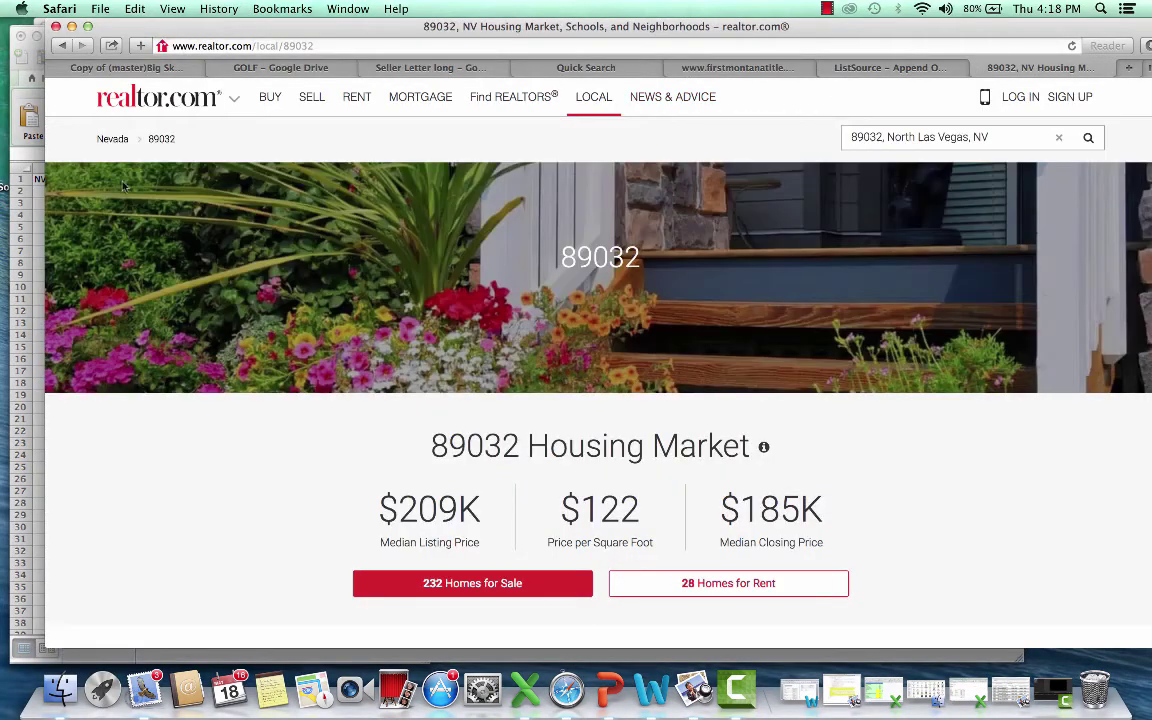
Step: Return to realtor.com's local market page and narrow Safari so the spreadsheet shows beside it
click(594, 100)
mouse_move(583, 103)
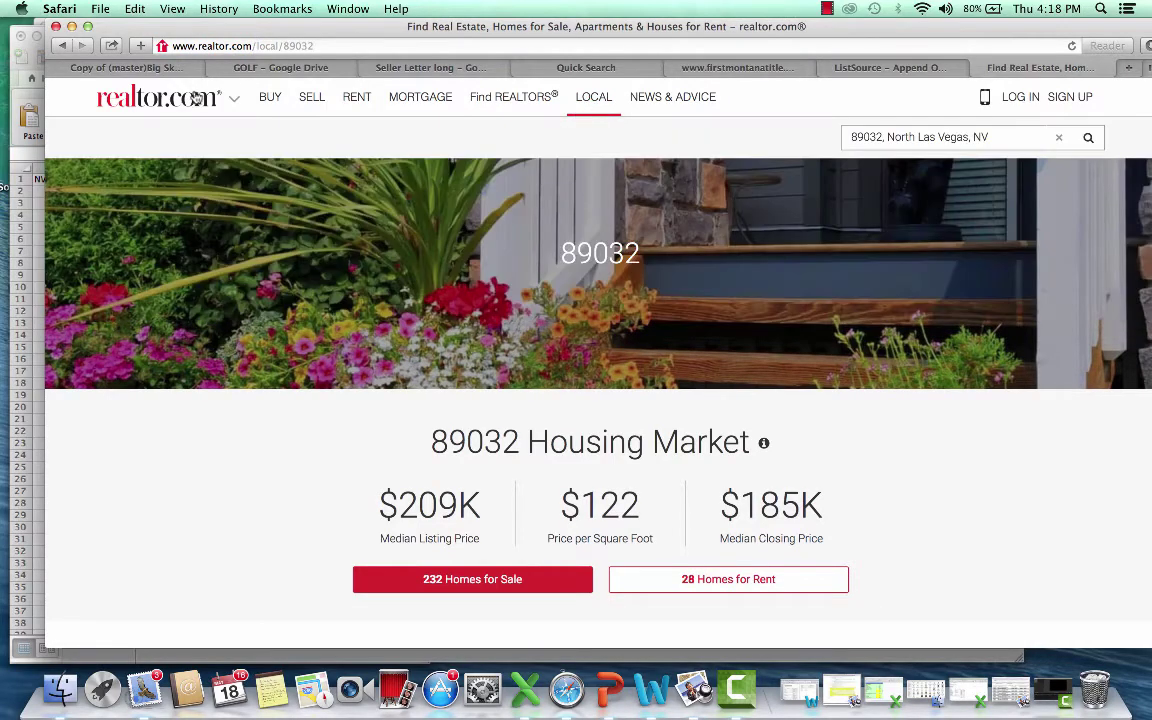
click(207, 101)
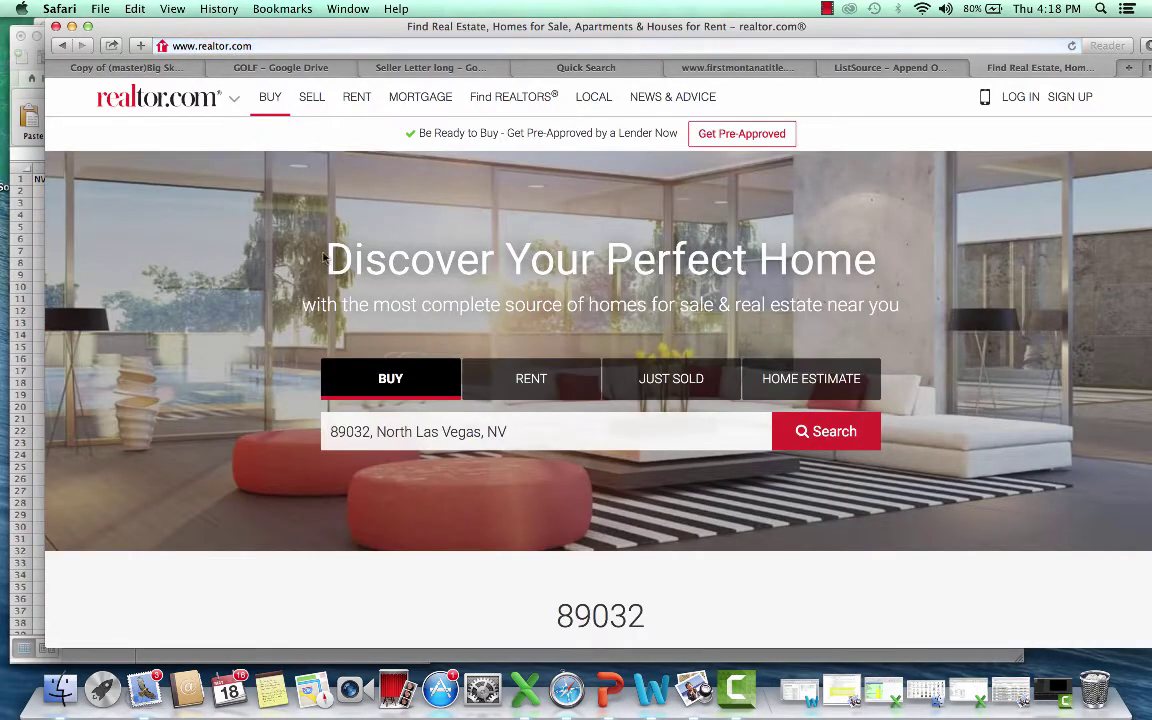
click(755, 434)
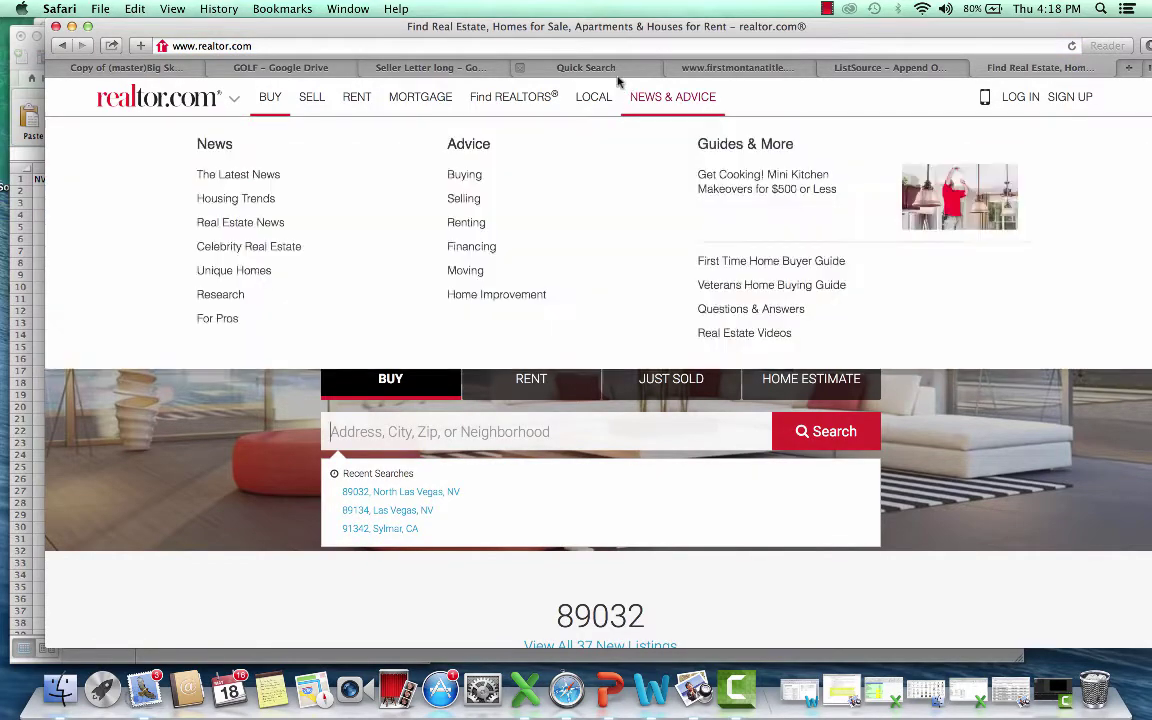
click(593, 97)
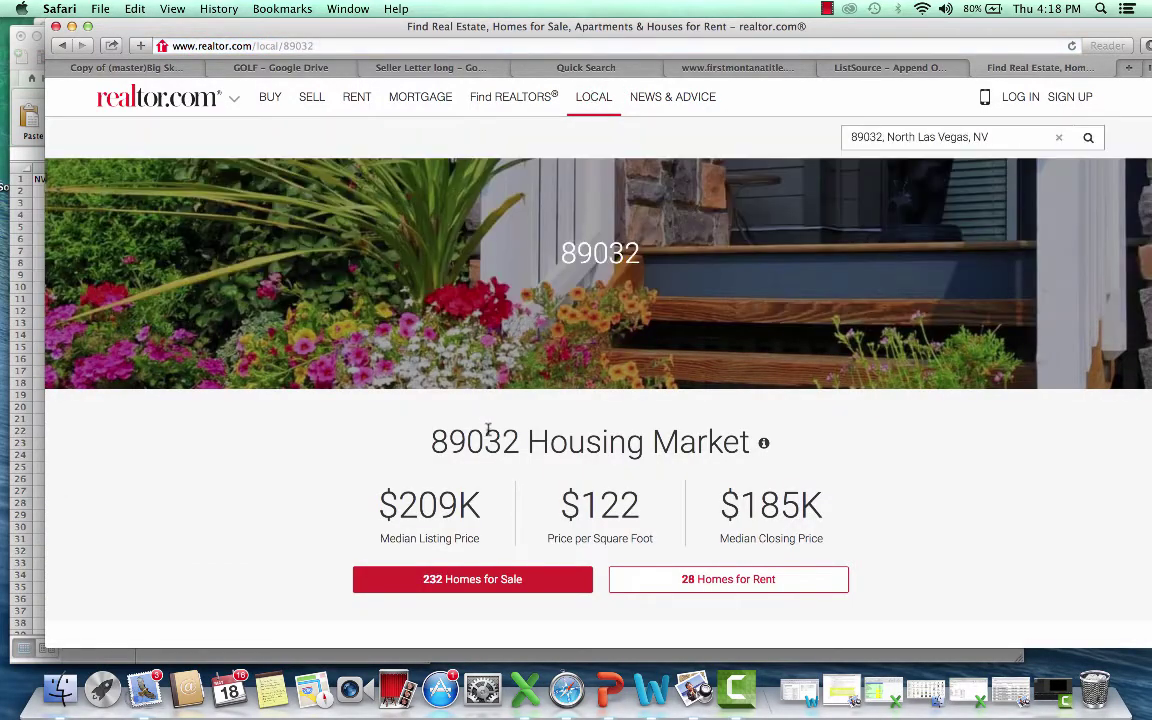
scroll(500, 410, down, 5)
scroll(505, 403, up, 5)
drag(40, 224, 330, 231)
mouse_move(382, 231)
mouse_down()
mouse_move(416, 231)
mouse_move(402, 231)
mouse_up()
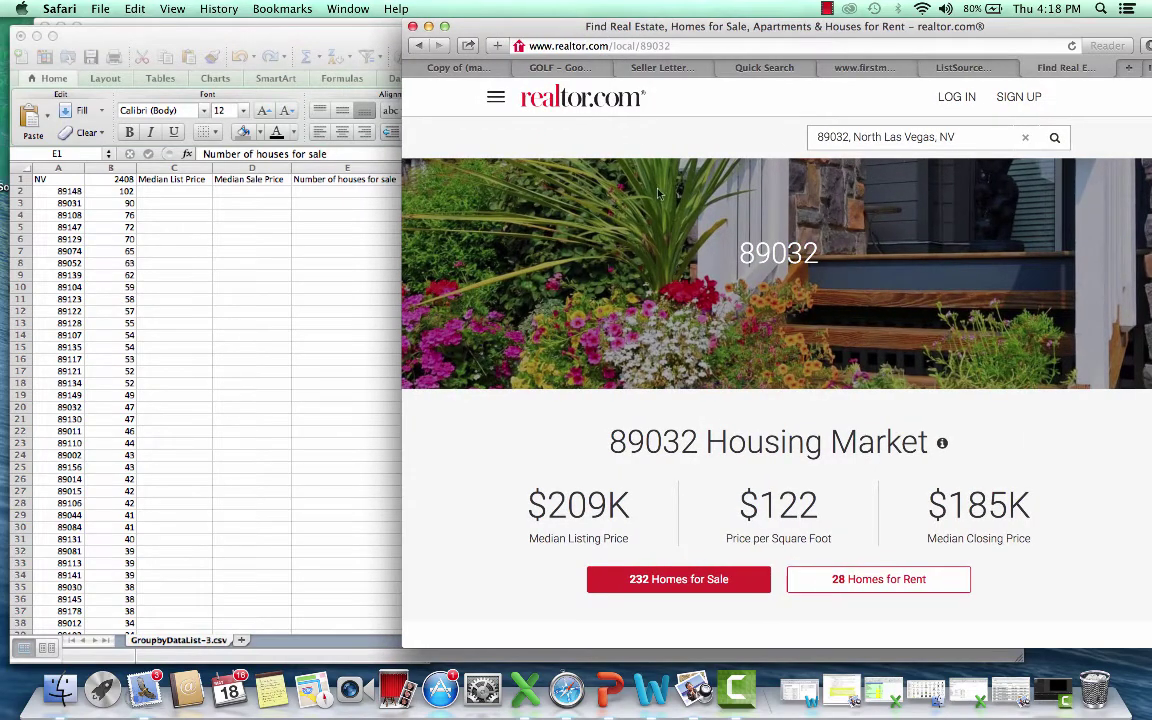
Step: Search ZIP 89148 and load its Las Vegas housing market page
click(1024, 138)
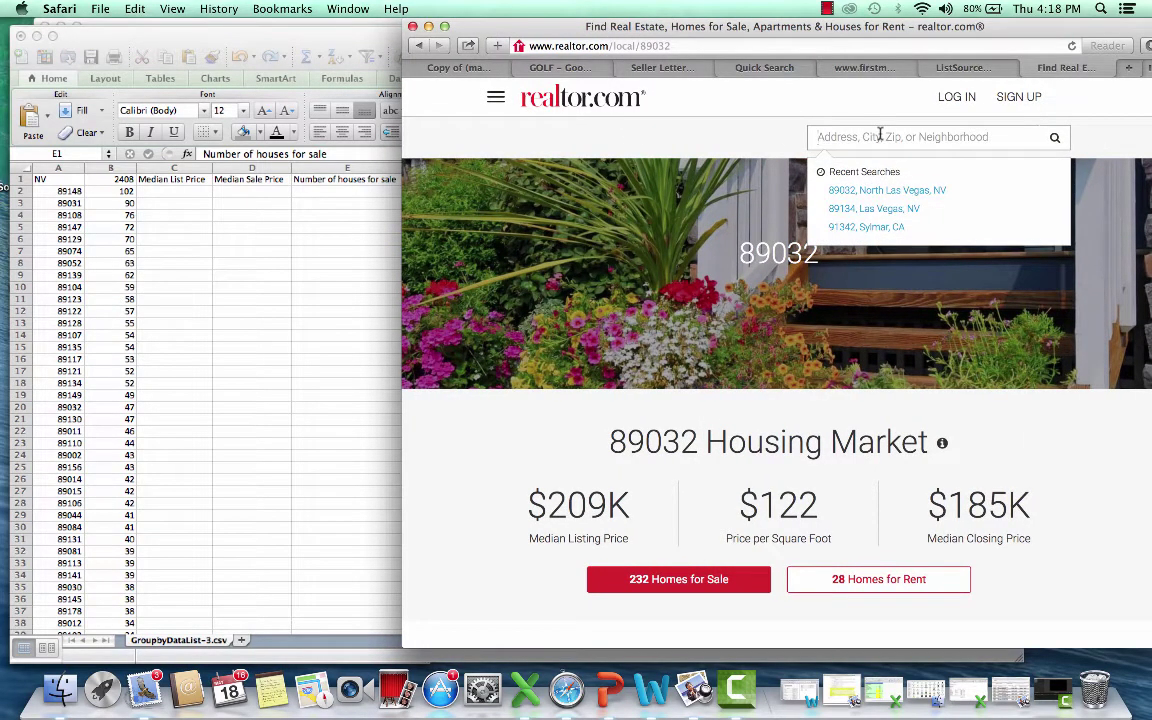
text(89148)
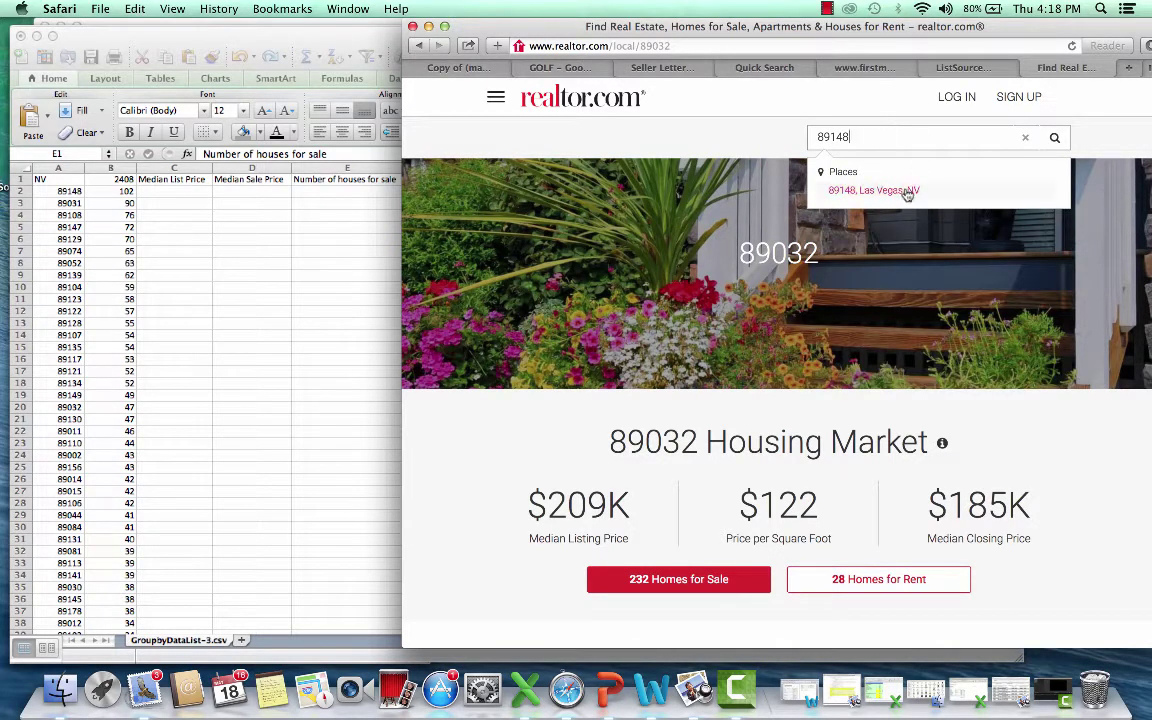
click(903, 189)
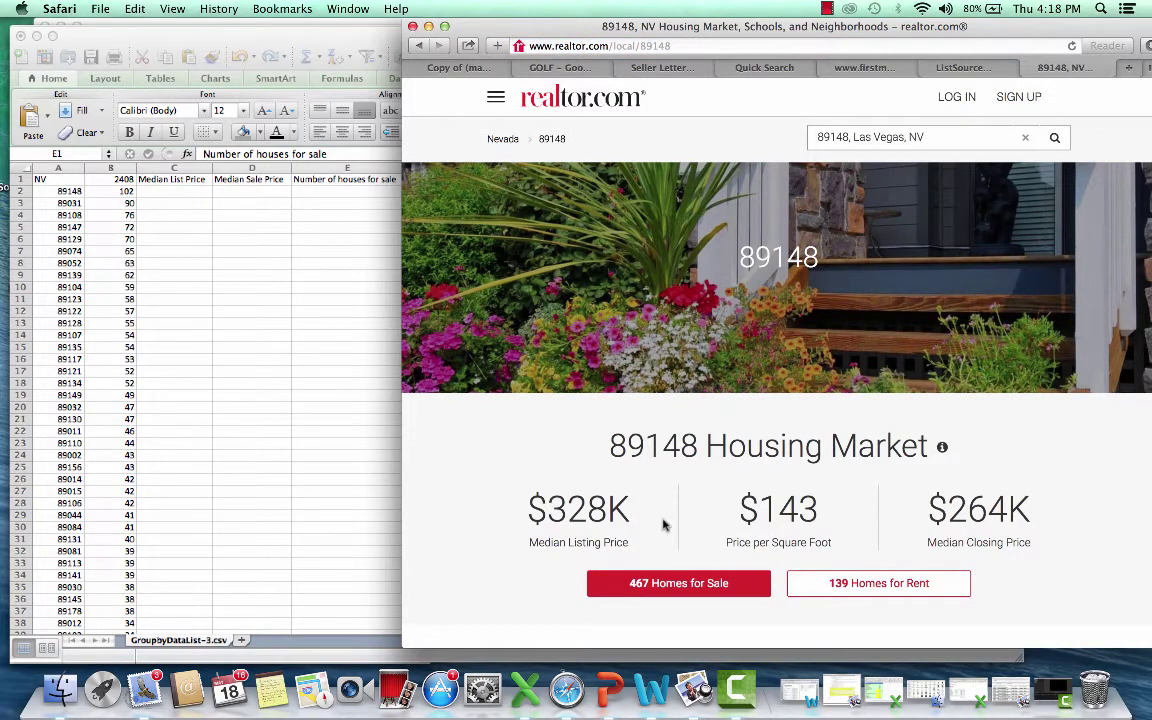
click(139, 228)
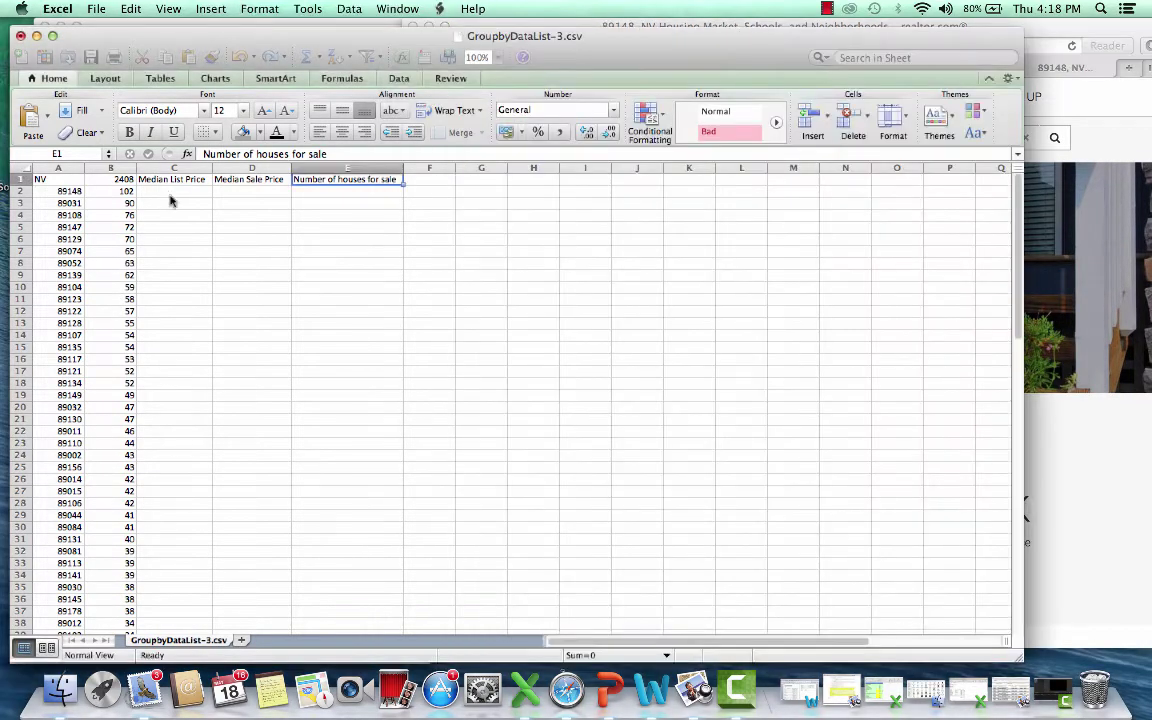
Step: Enter list price 328000, sale price 264000 and 467 houses for sale in row 2 (89148)
click(172, 191)
drag(1024, 323, 478, 305)
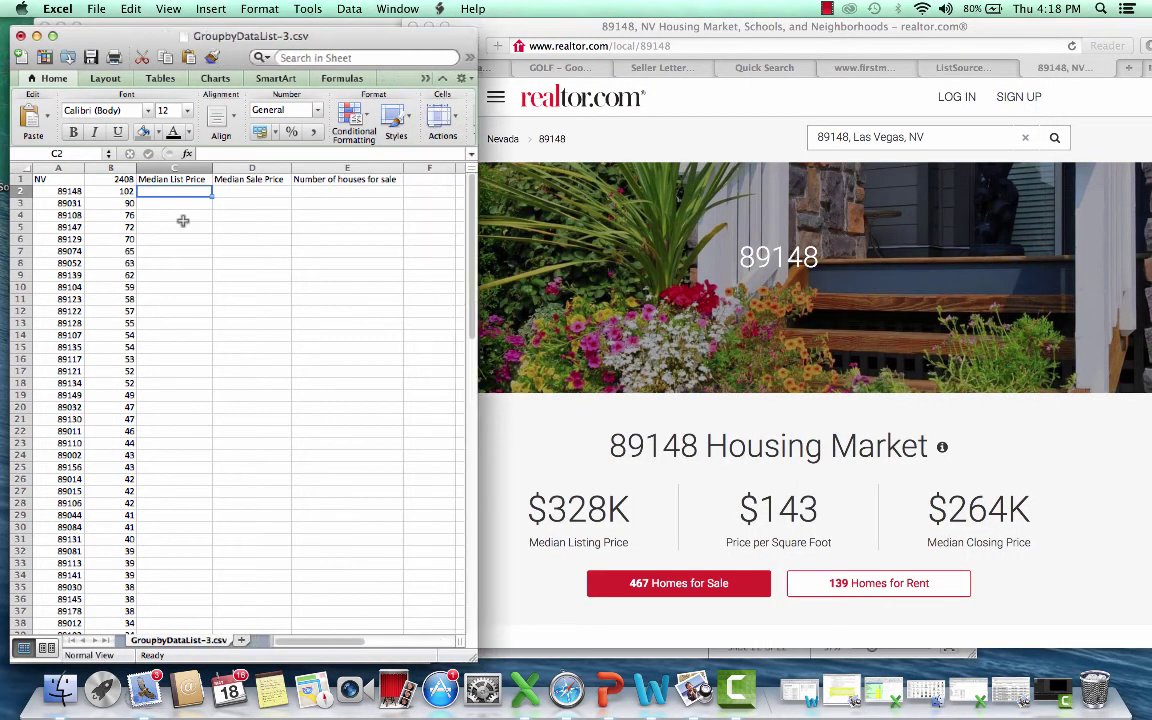
text(328000)
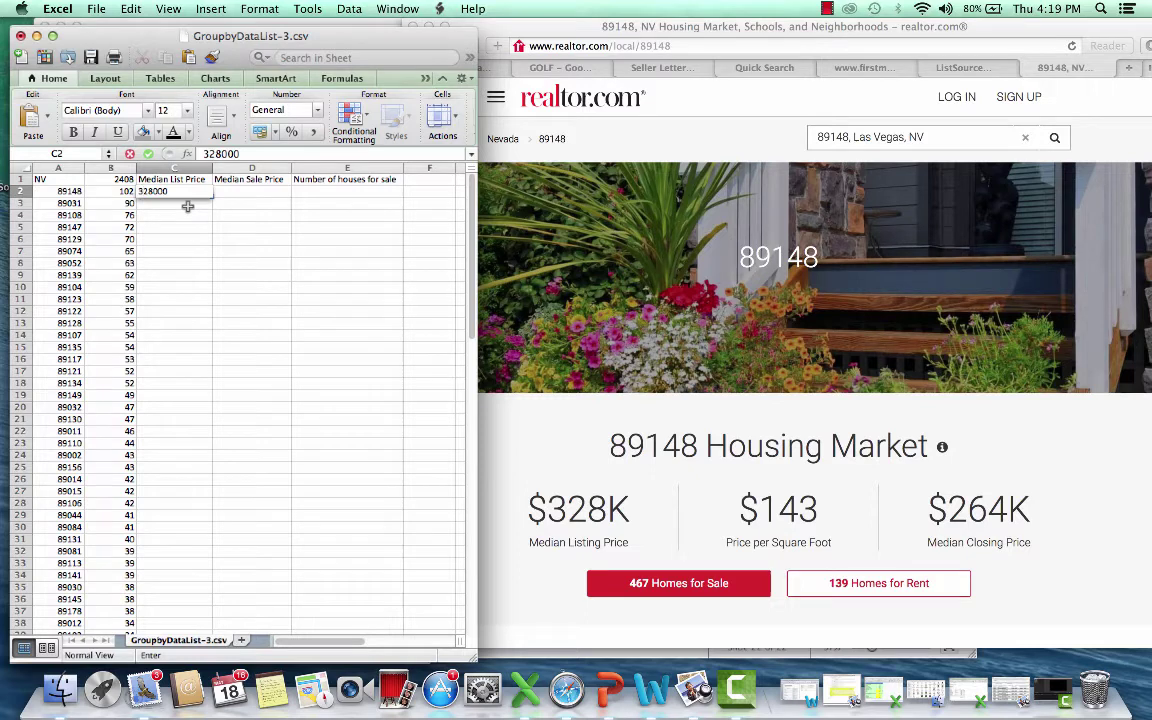
click(240, 194)
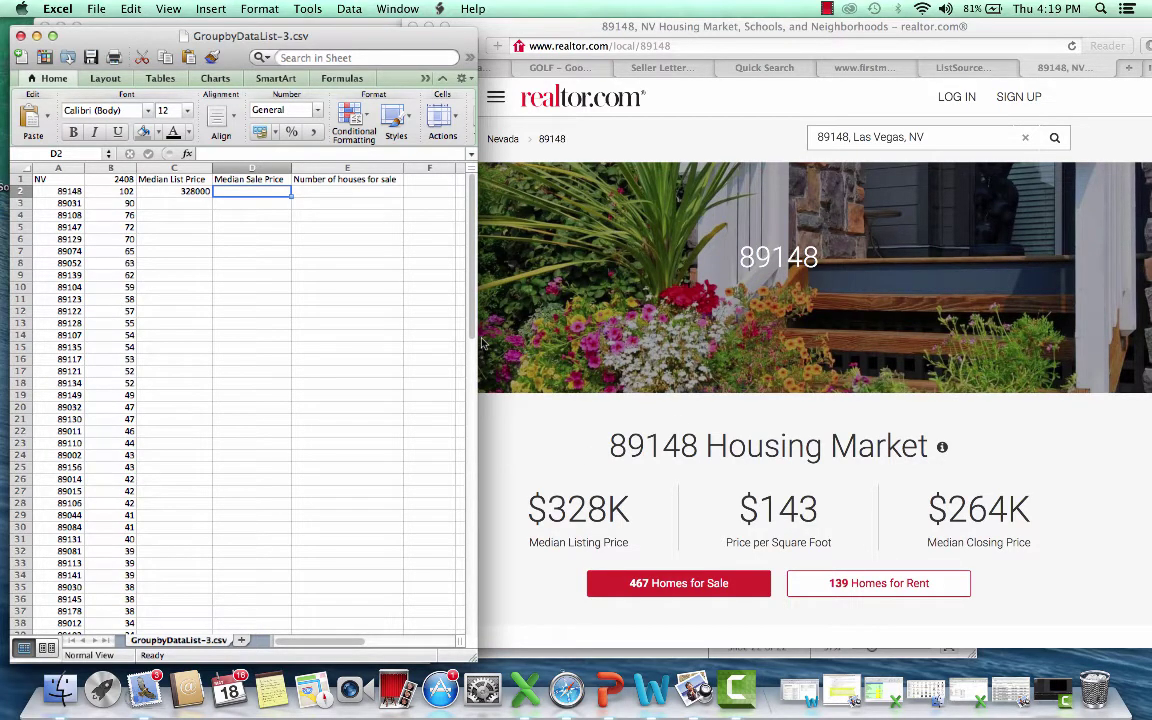
text(264000)
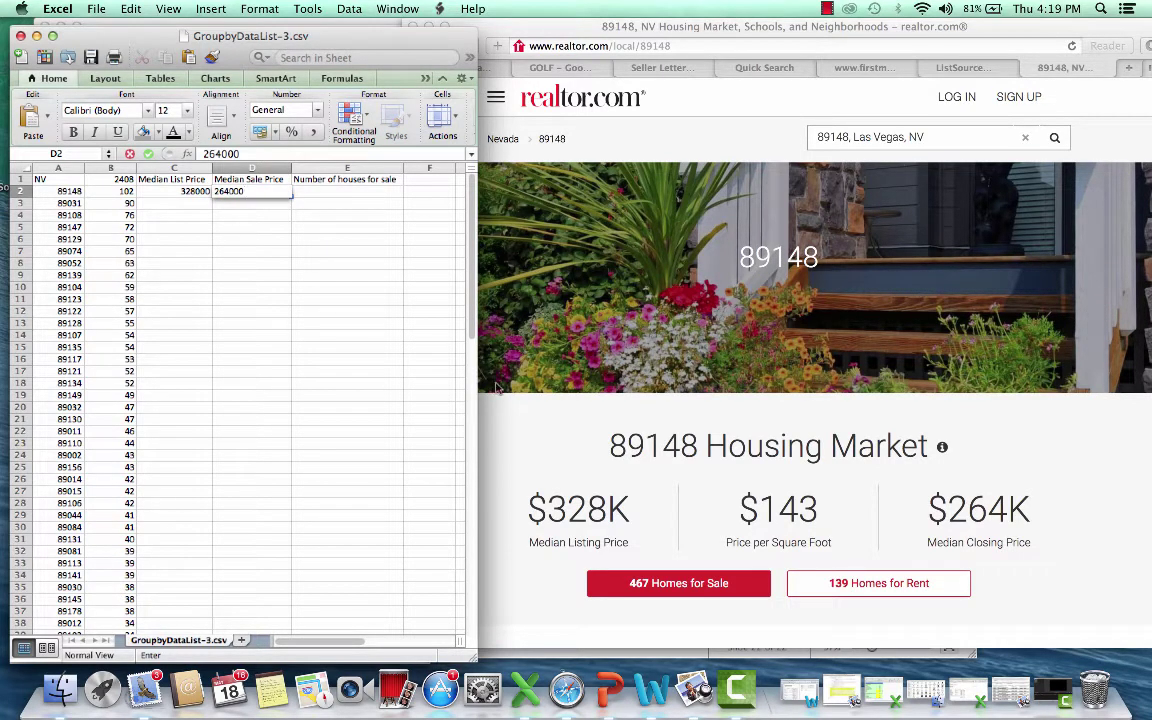
click(305, 299)
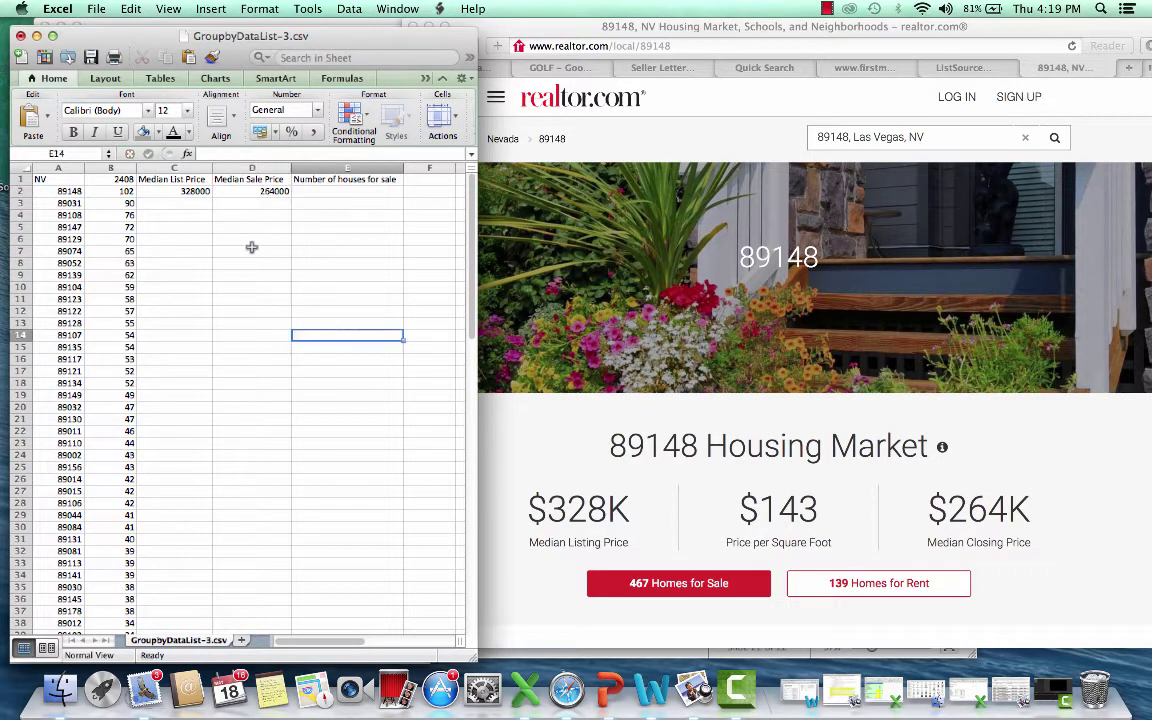
click(316, 190)
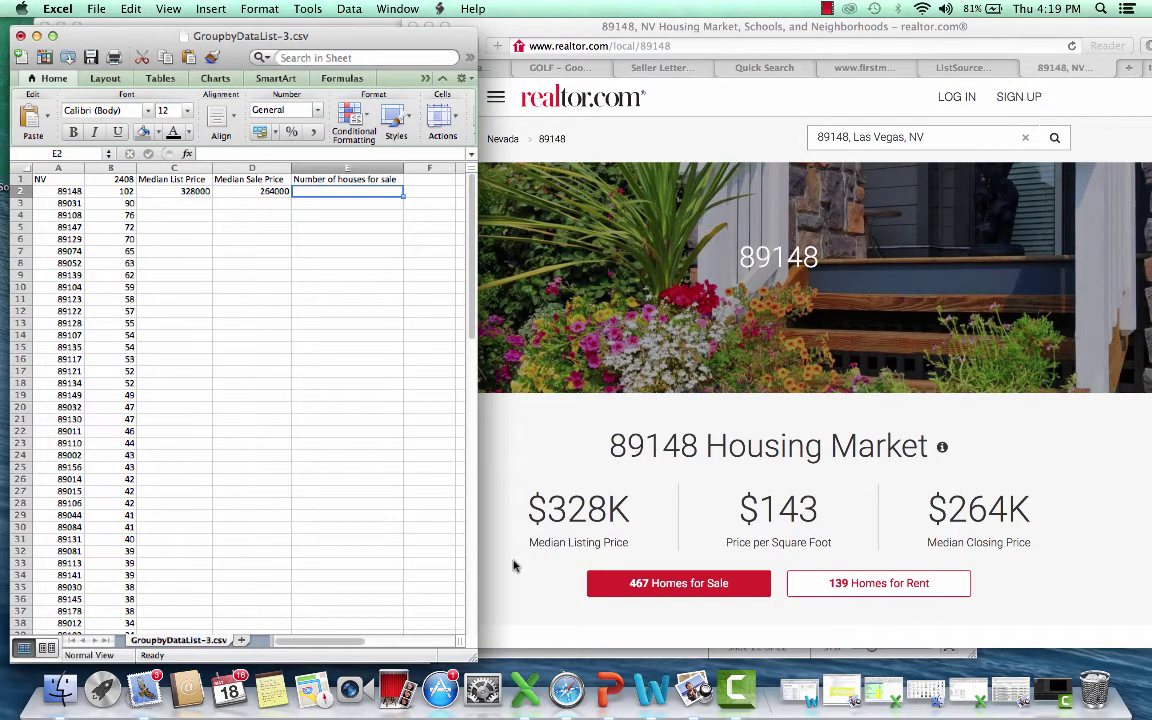
text(467)
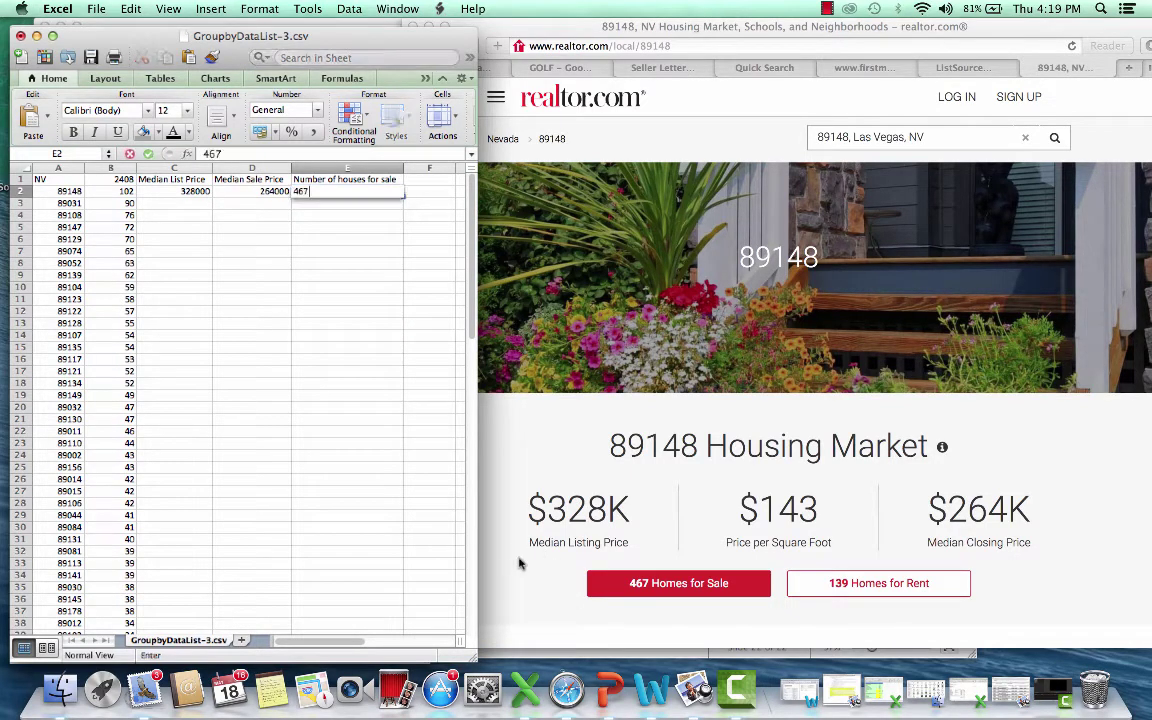
click(308, 322)
click(370, 190)
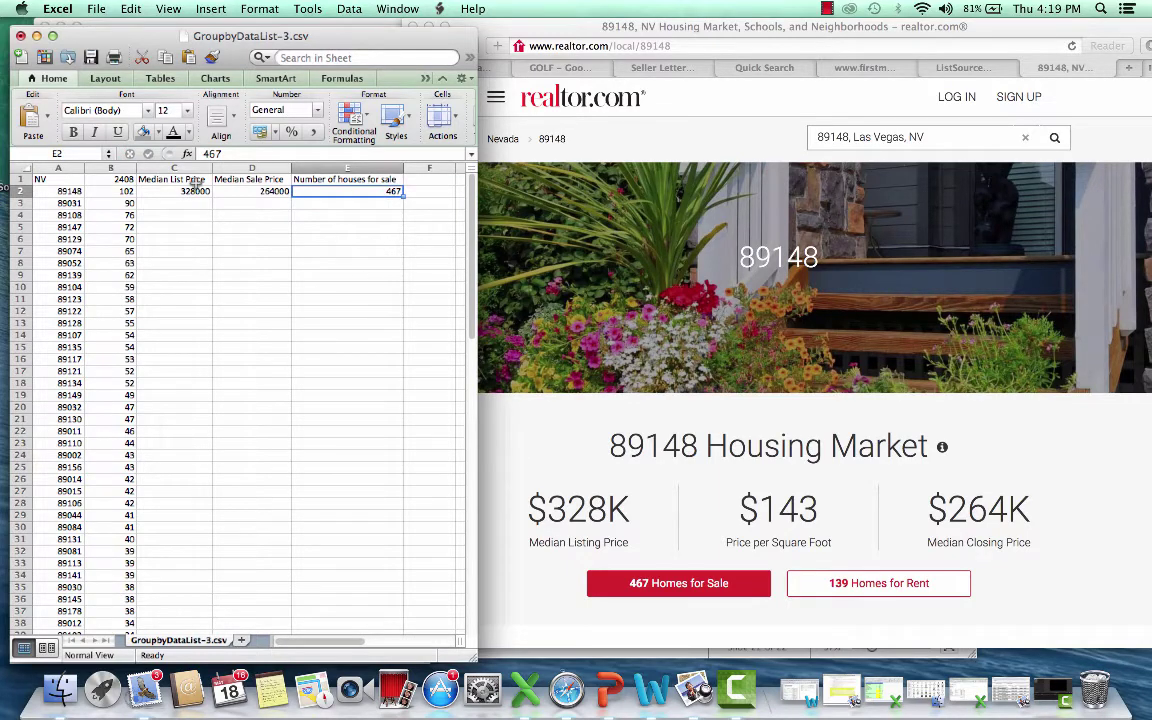
drag(311, 32, 320, 172)
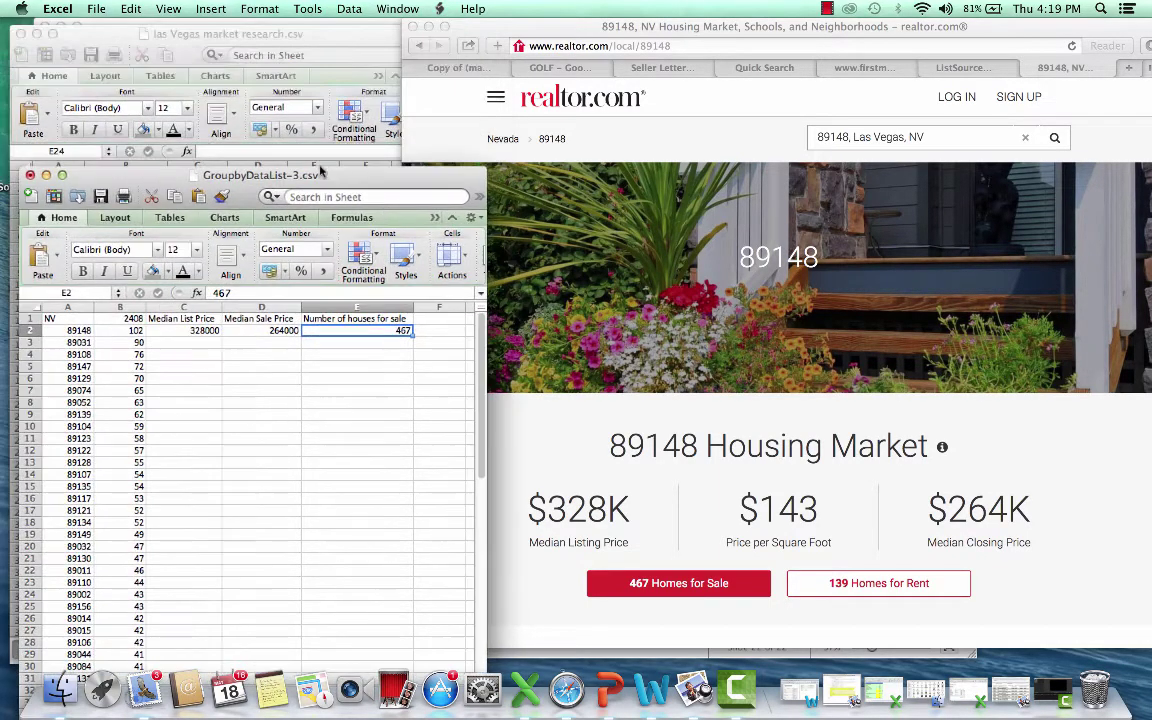
Step: In las Vegas market research.csv, fill the 89148 row A2–E2 with yellow
click(283, 31)
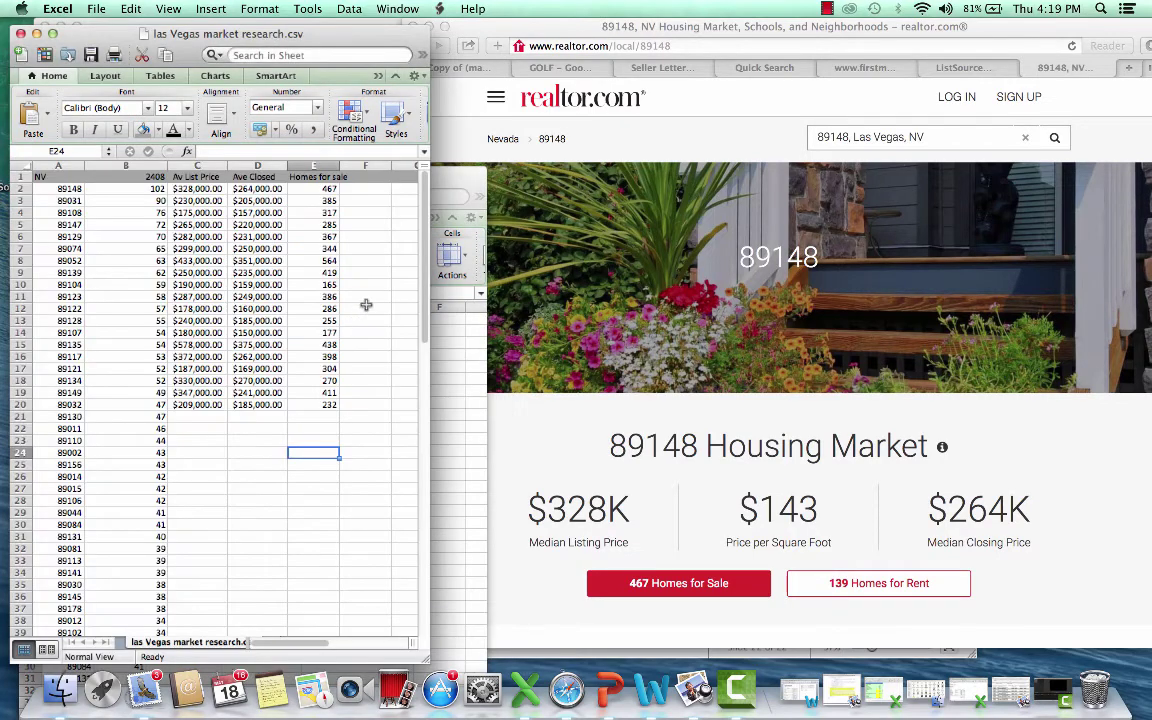
click(138, 224)
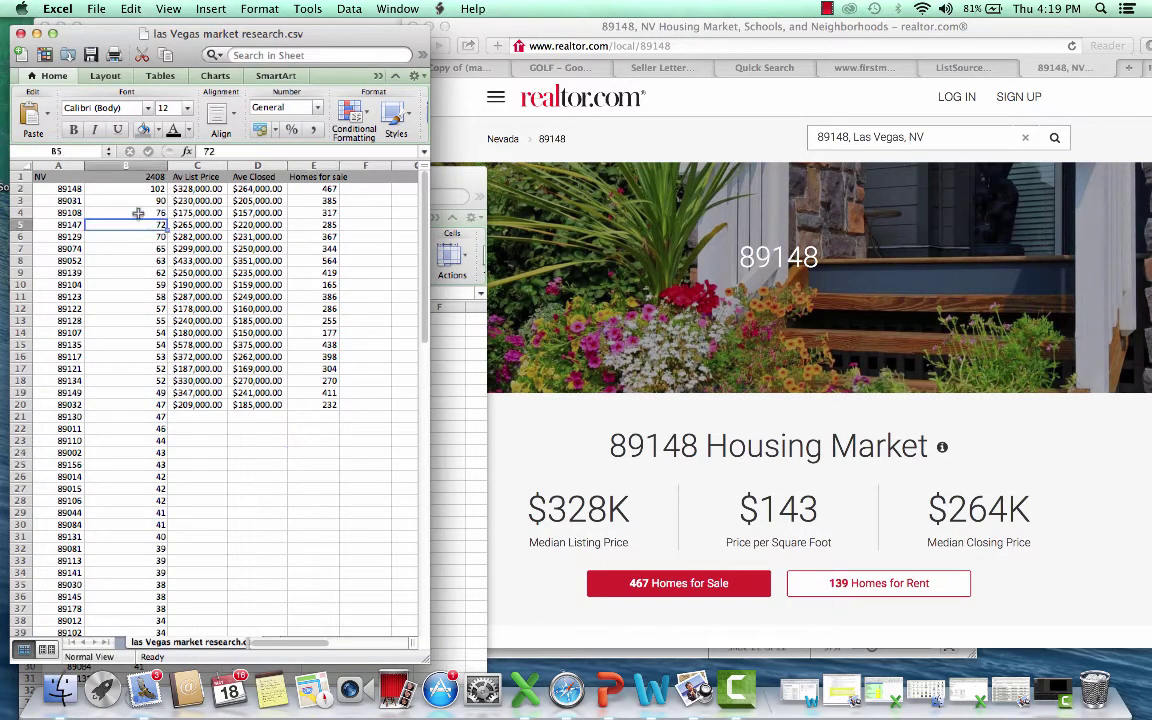
drag(78, 187, 327, 193)
click(317, 295)
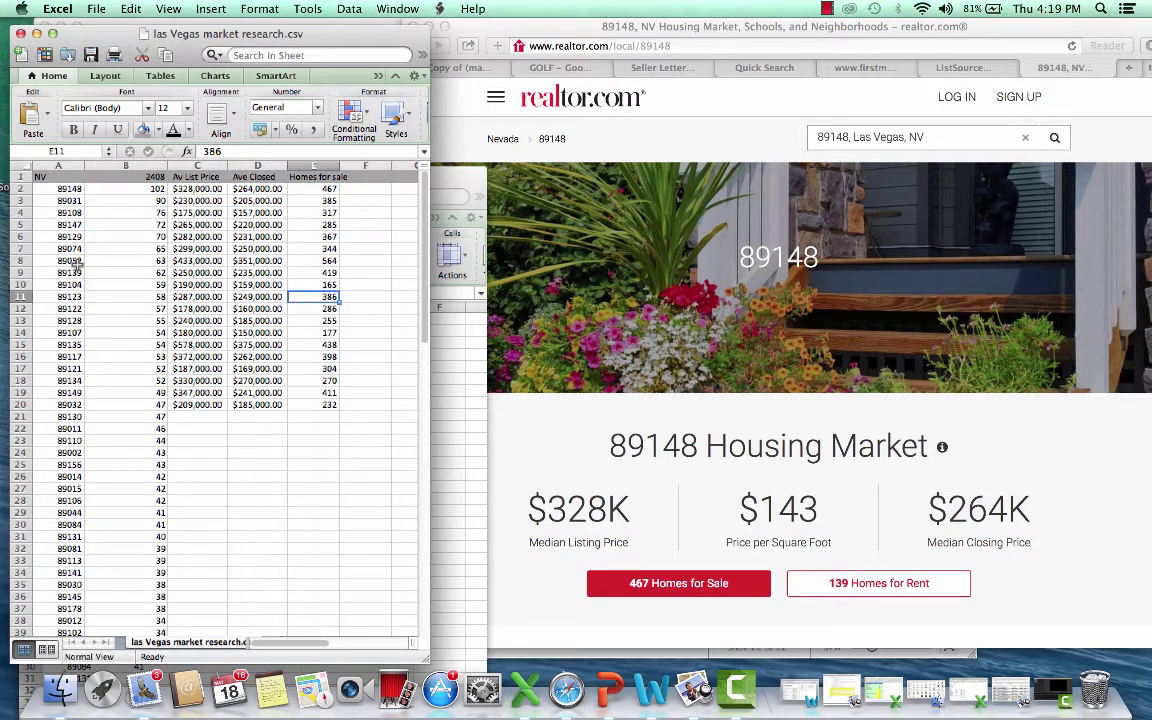
click(178, 236)
drag(62, 188, 300, 175)
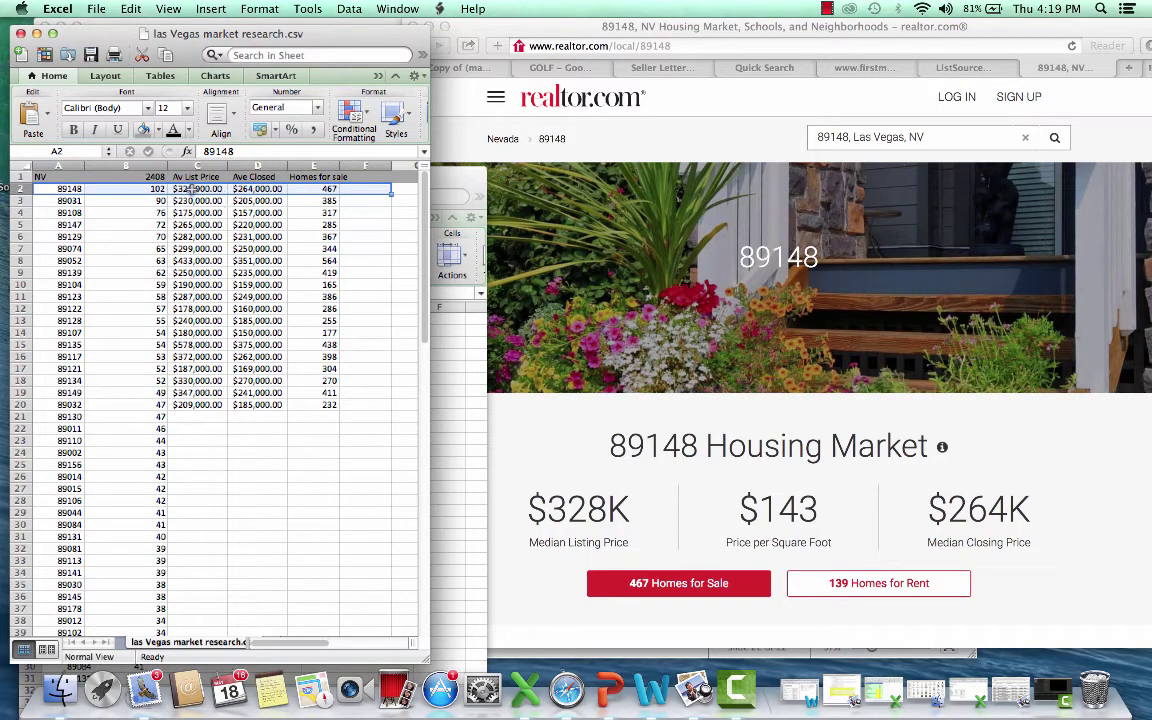
drag(430, 150, 606, 152)
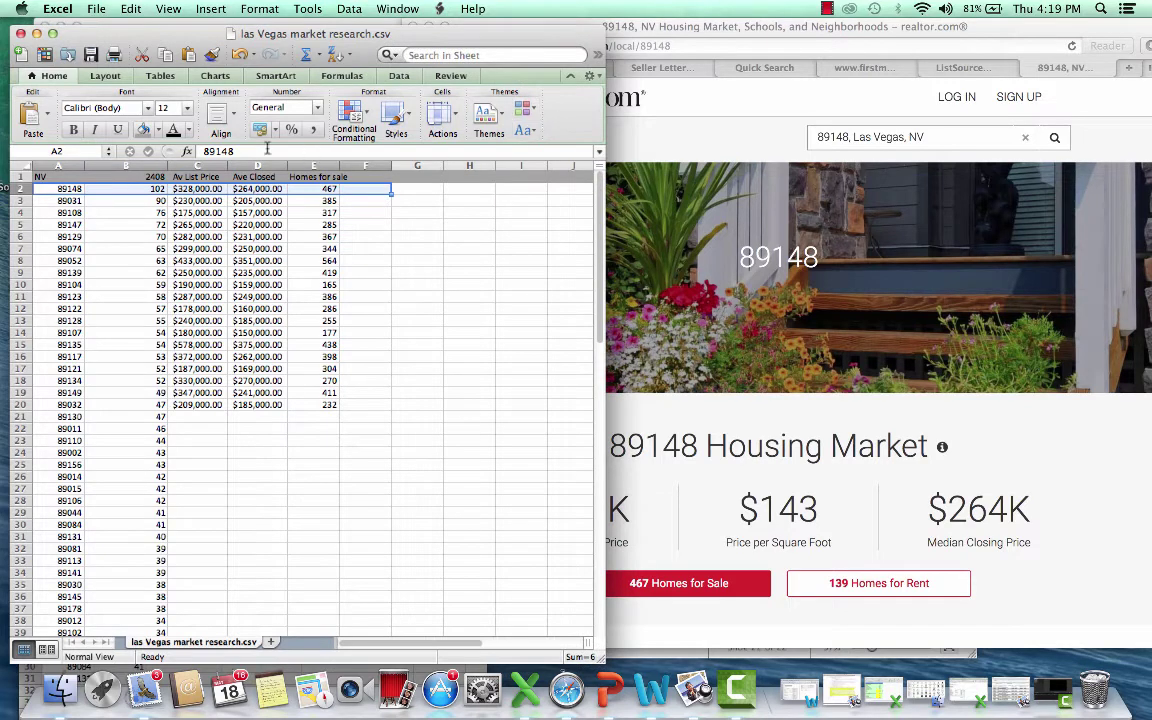
click(157, 130)
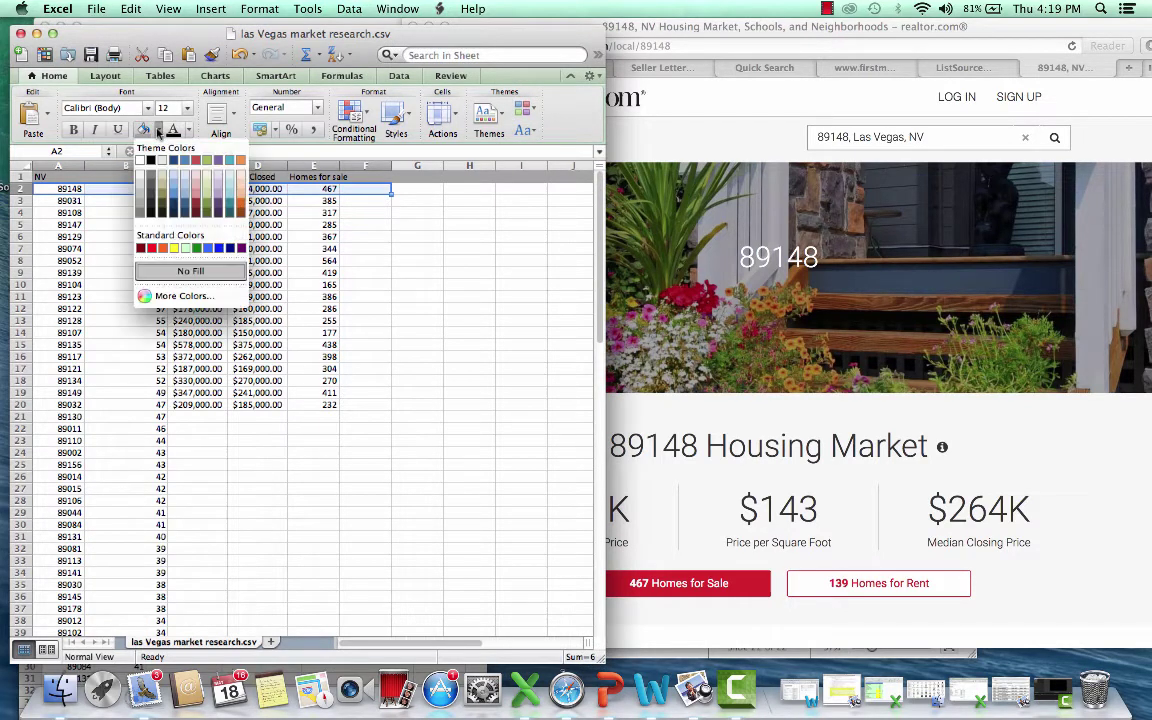
click(174, 249)
Step: Fill the 89031 row A3–F3 with yellow
click(455, 274)
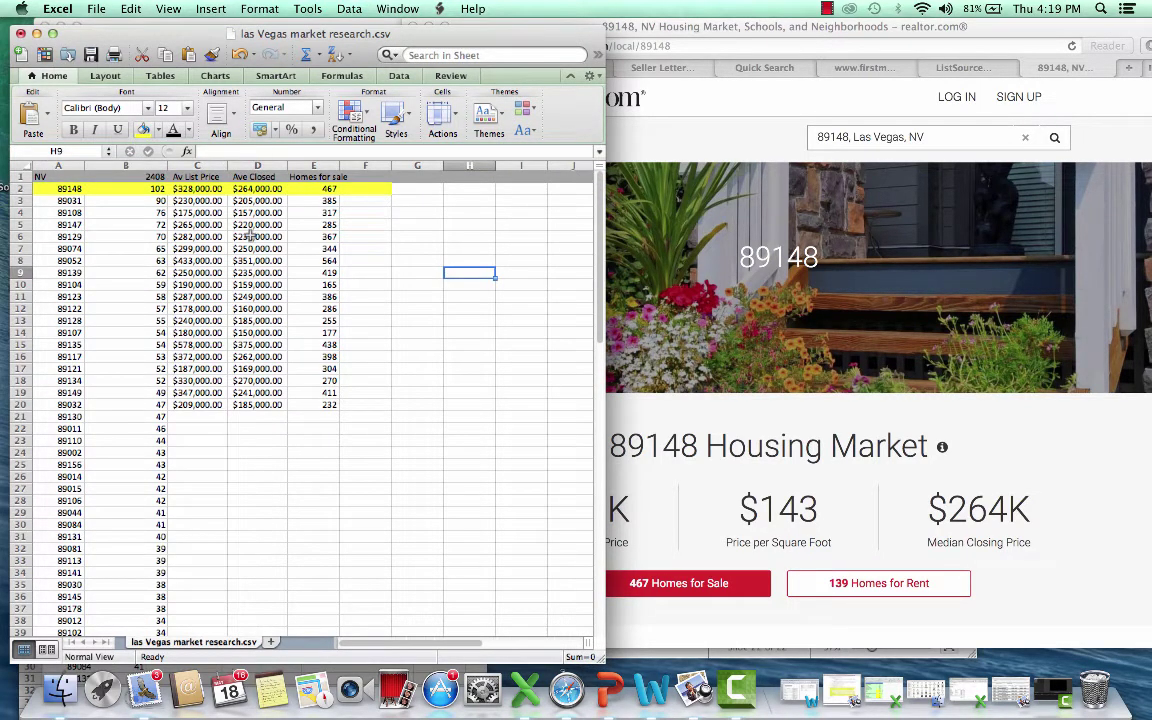
click(178, 200)
click(70, 201)
drag(70, 201, 386, 200)
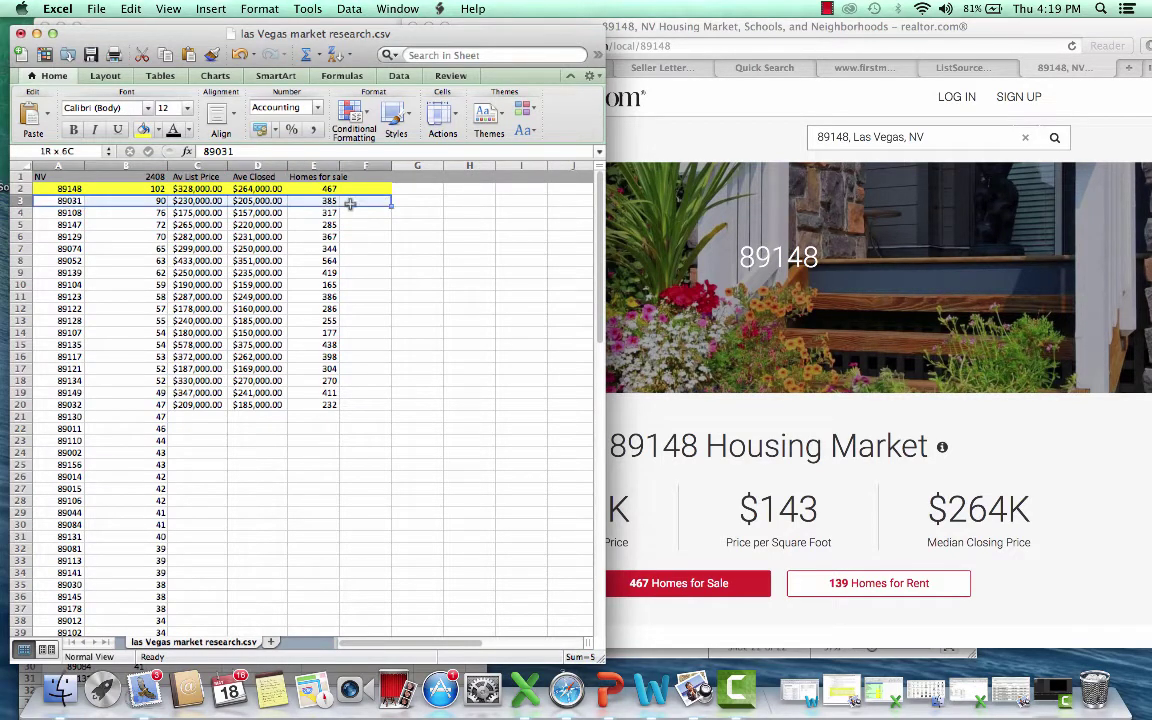
click(157, 132)
click(174, 248)
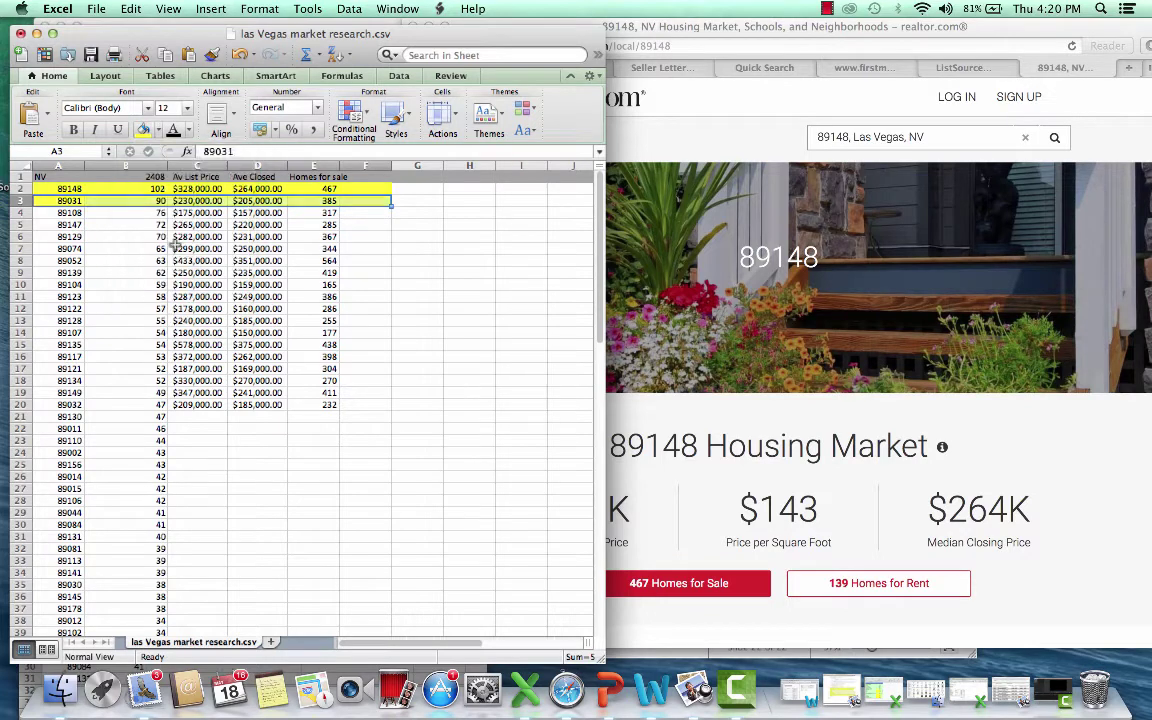
click(410, 248)
Step: Fill the 89108 and 89129 rows with yellow
drag(70, 213, 343, 217)
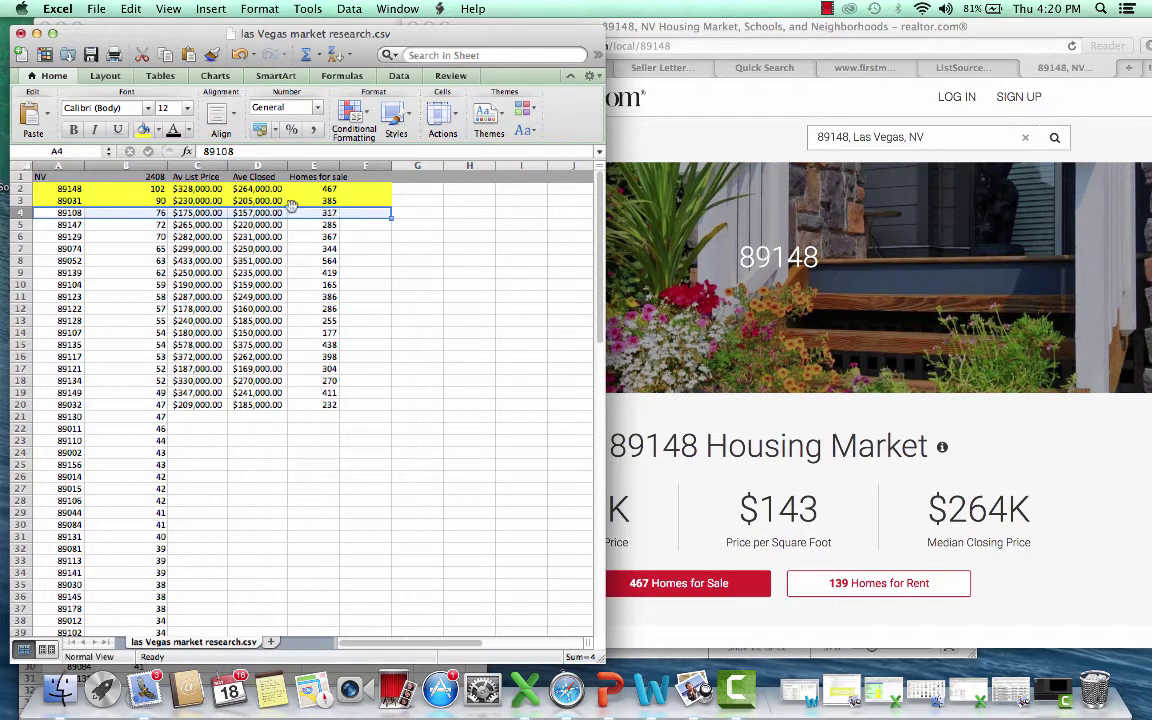
click(156, 130)
click(175, 249)
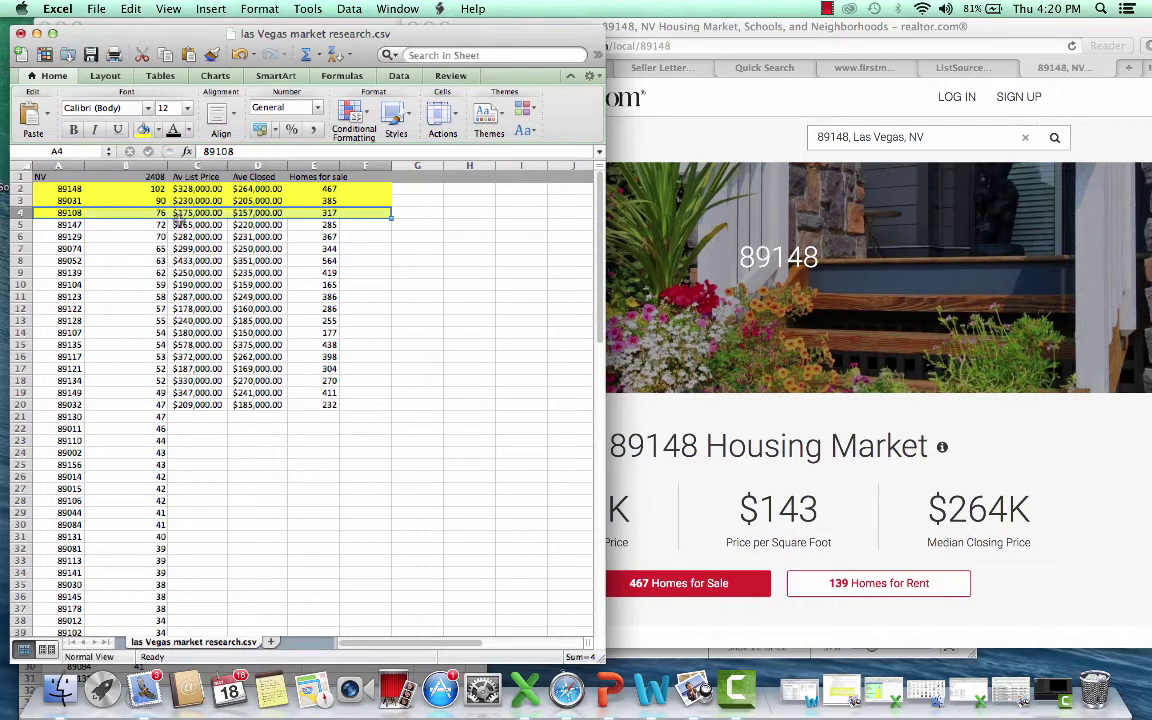
click(245, 262)
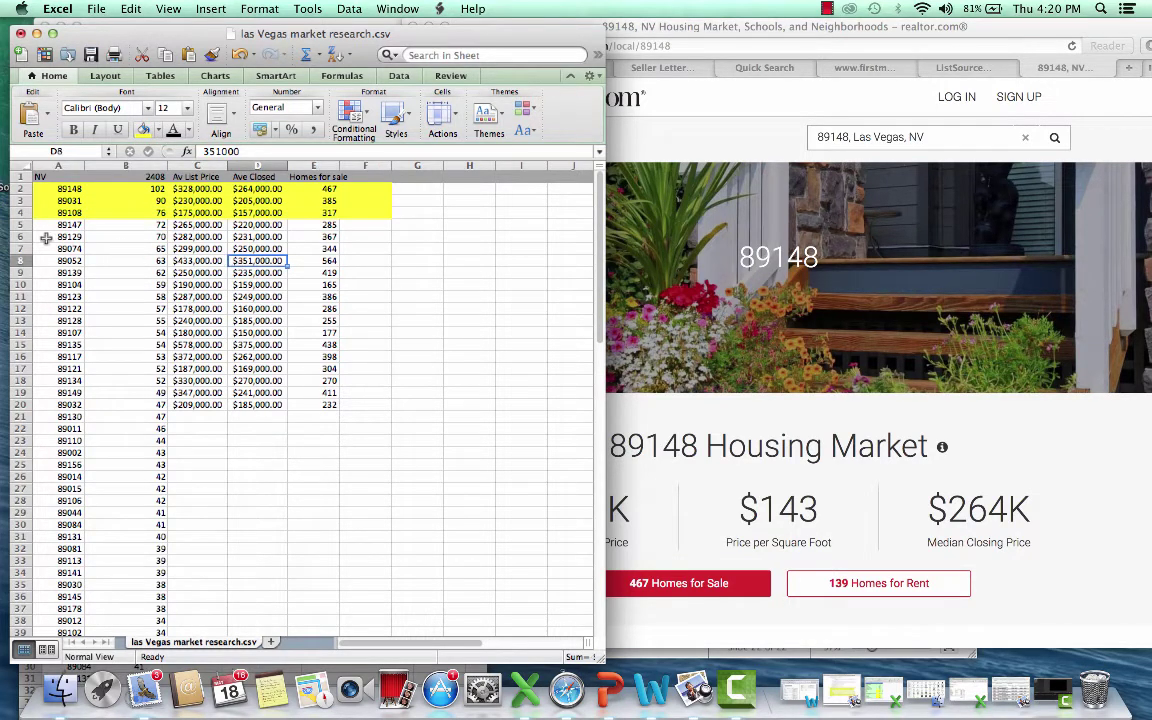
drag(42, 236, 369, 238)
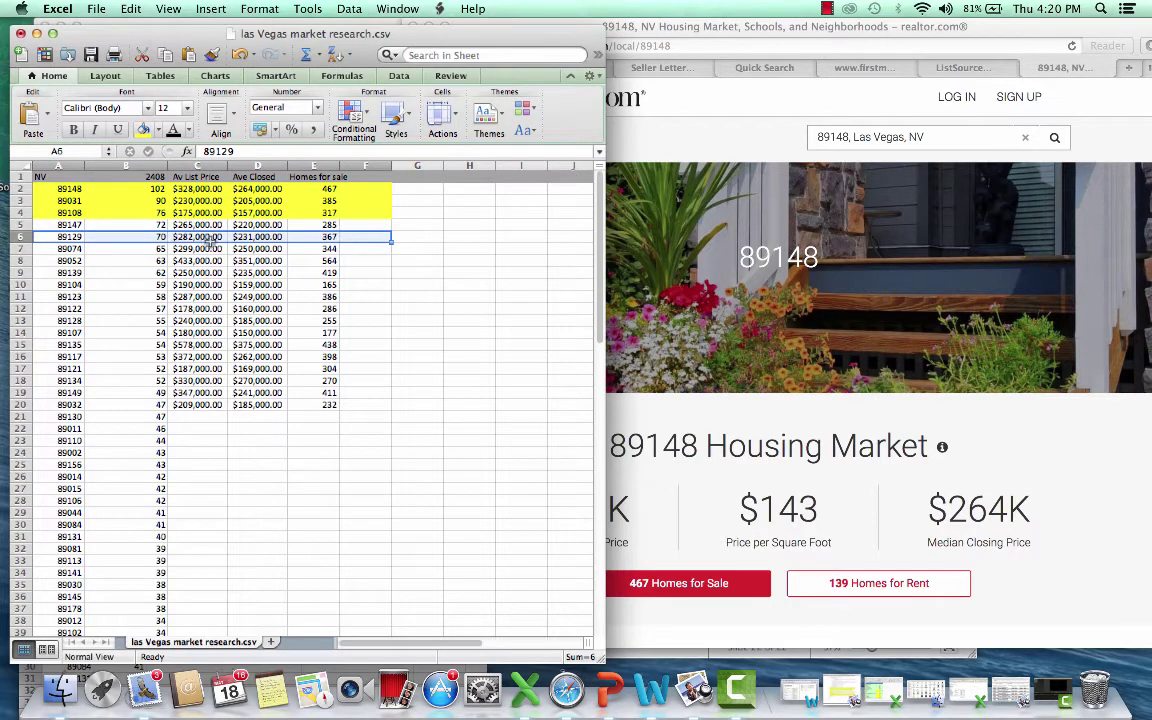
click(154, 130)
click(175, 249)
click(175, 249)
Step: Fill rows 7 to 9 (89074, 89052, 89139) with yellow
drag(55, 248, 386, 249)
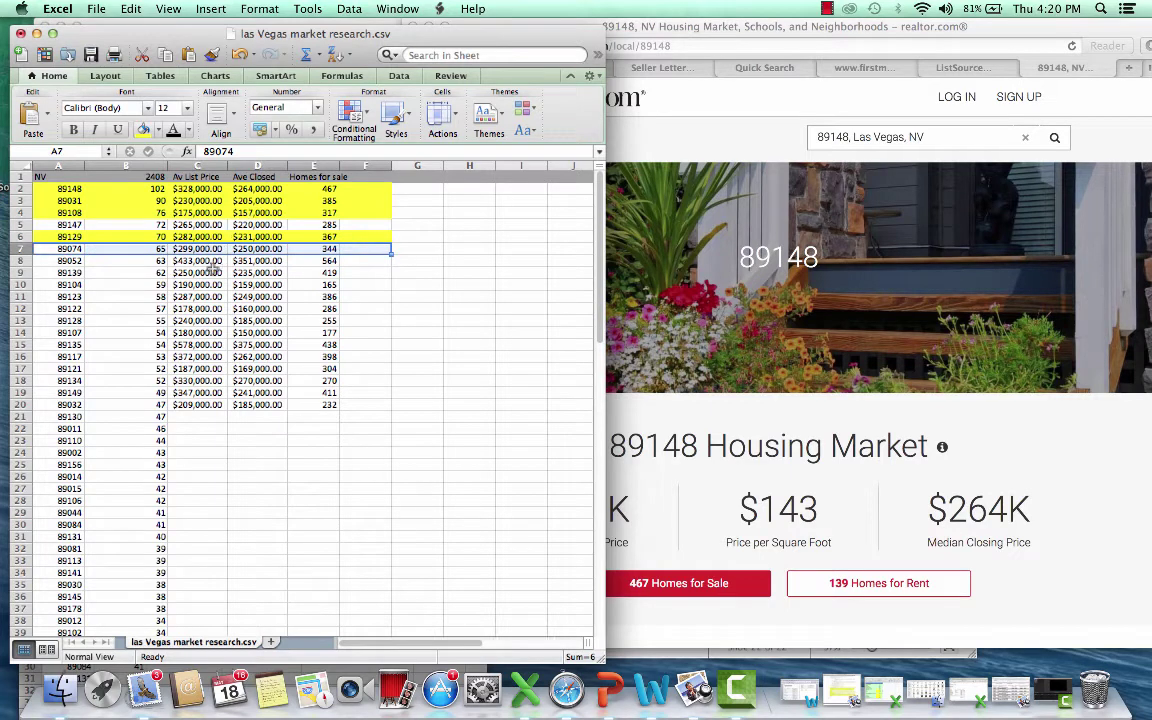
click(211, 269)
drag(65, 248, 345, 268)
click(157, 130)
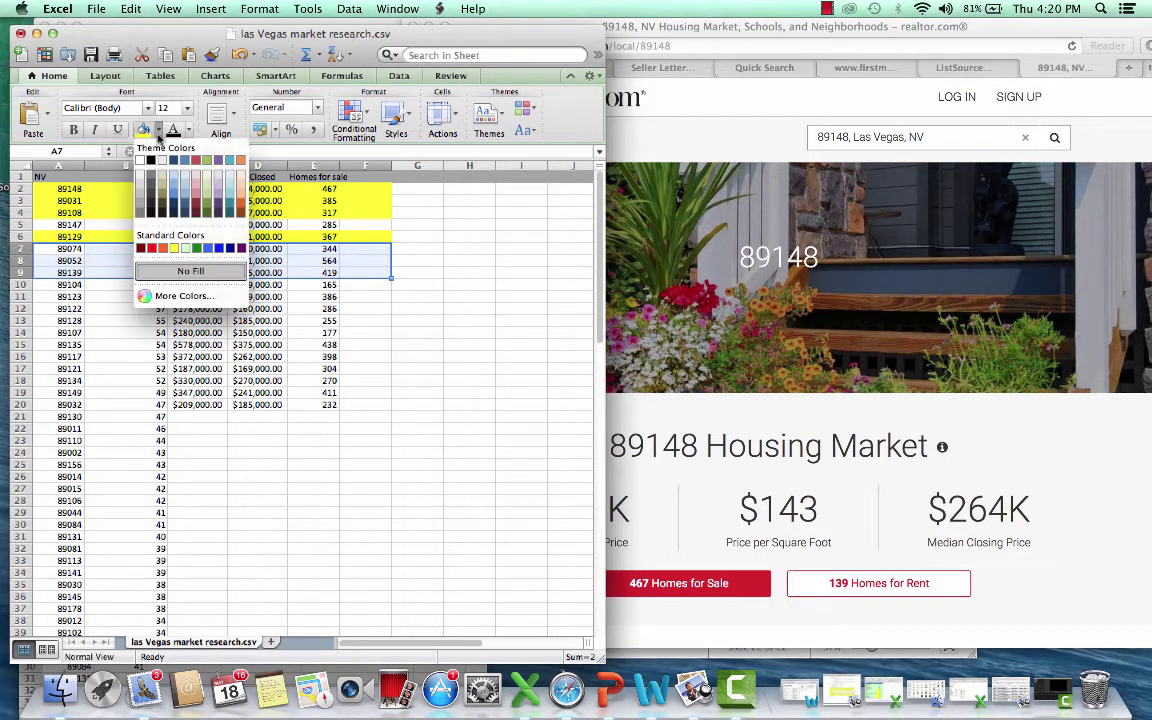
click(173, 248)
click(373, 306)
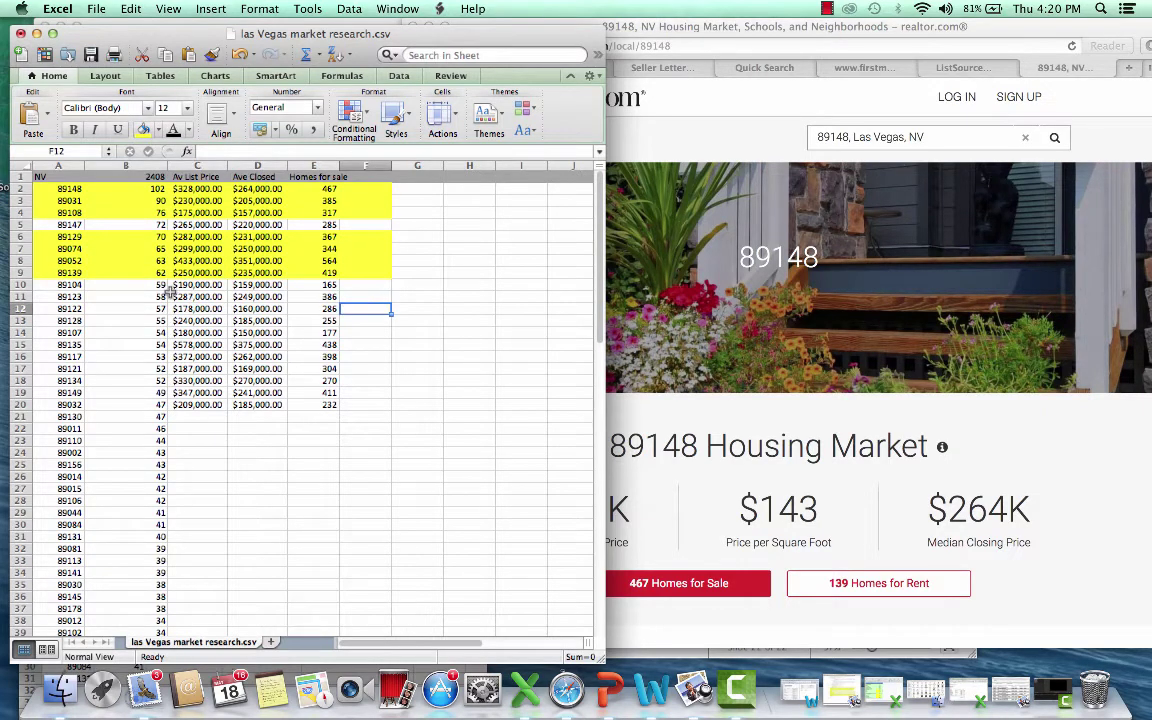
Step: Leave 89104 plain after checking its values, and fill the 89123 row with yellow
drag(175, 285, 333, 285)
click(333, 285)
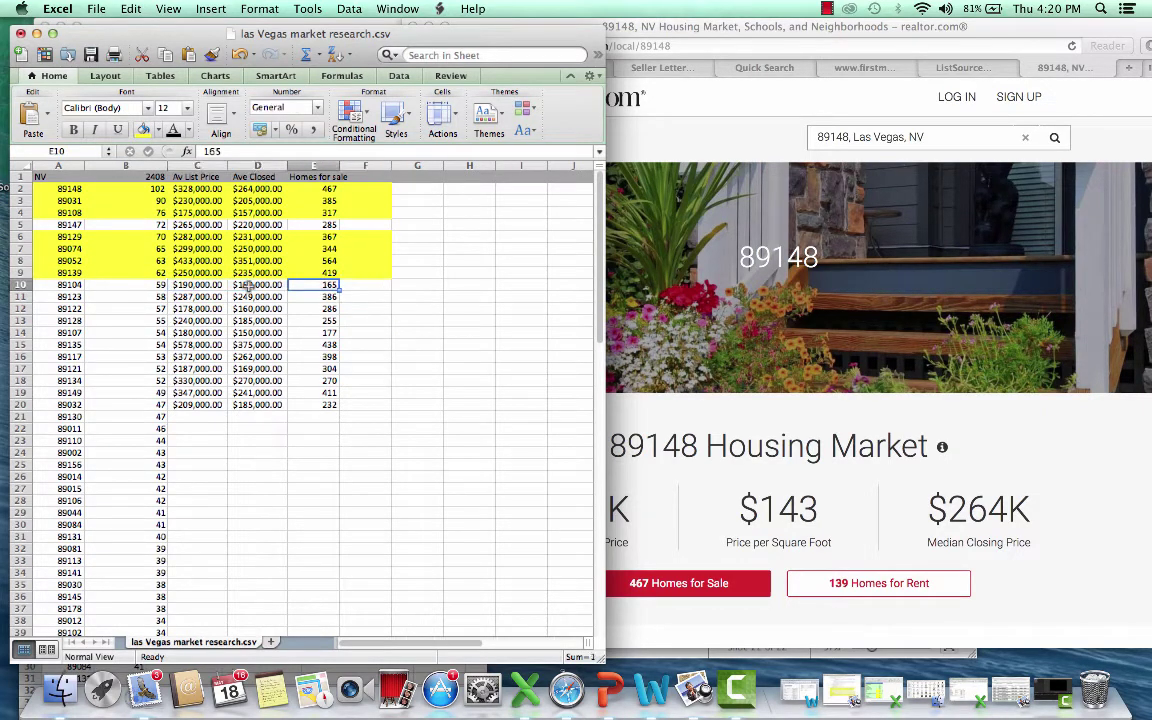
click(203, 285)
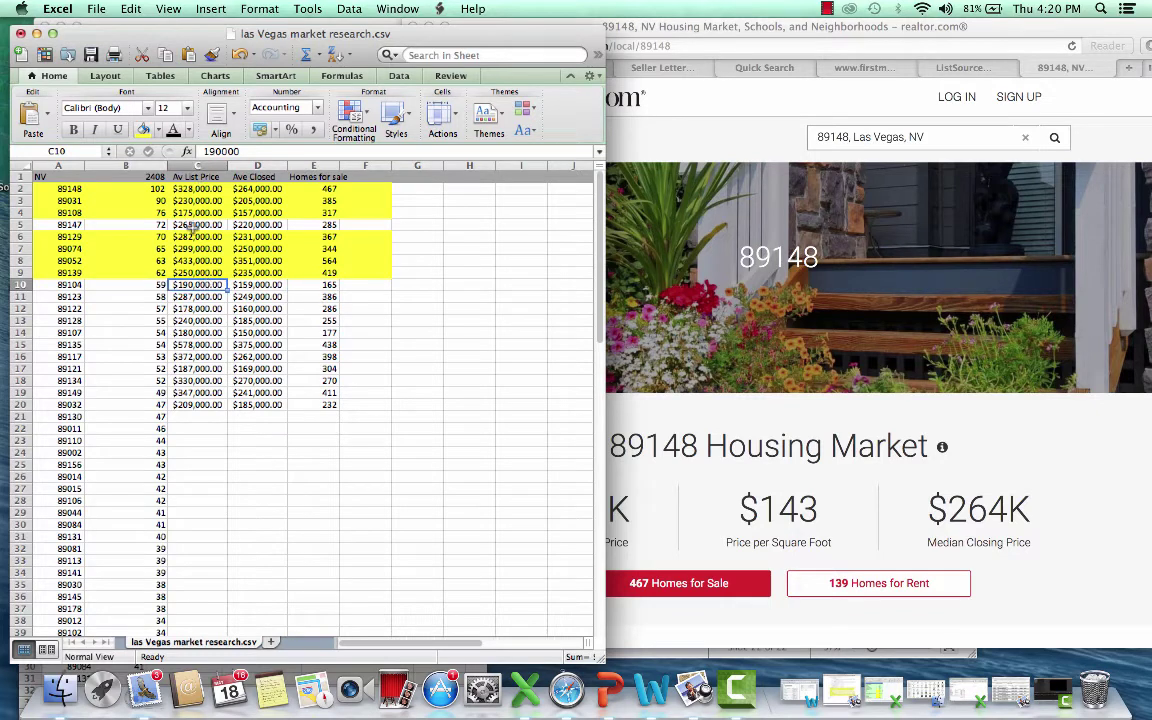
click(322, 285)
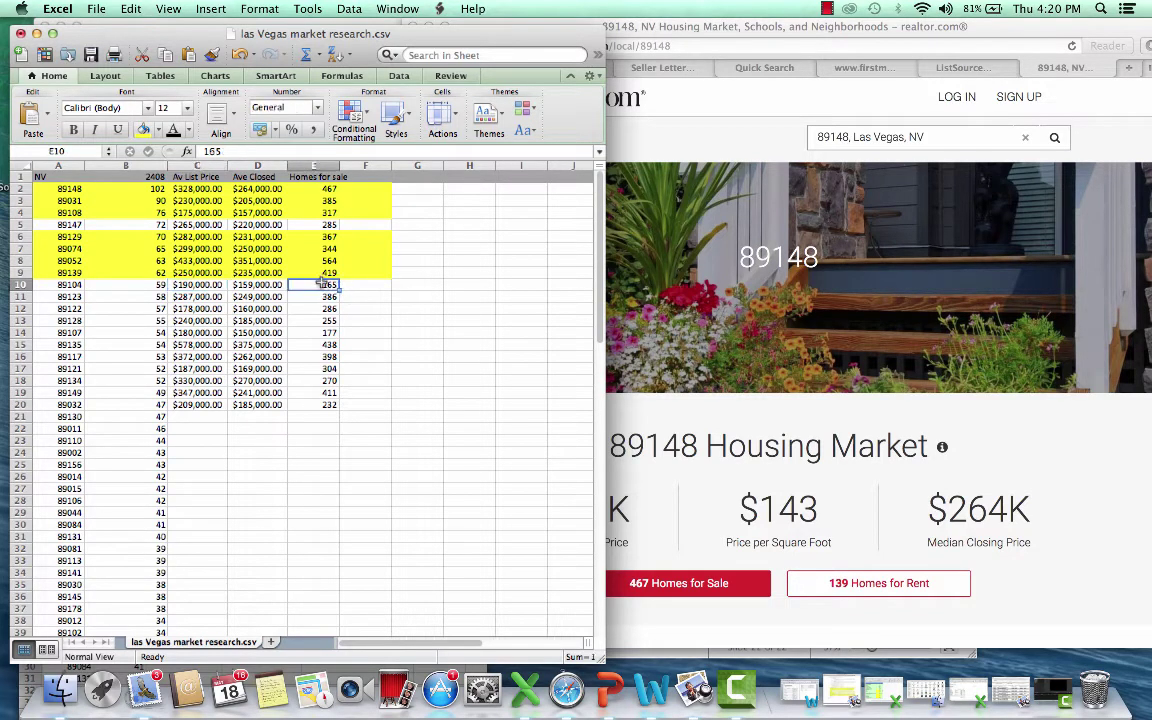
drag(62, 297, 362, 298)
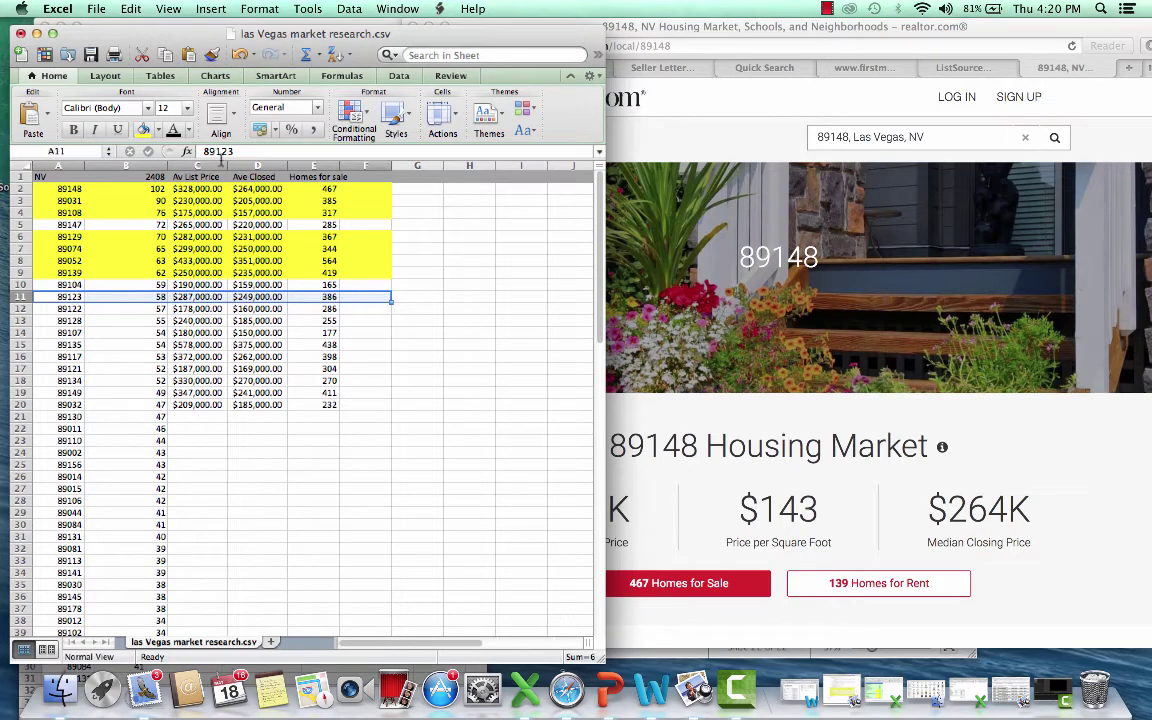
click(156, 131)
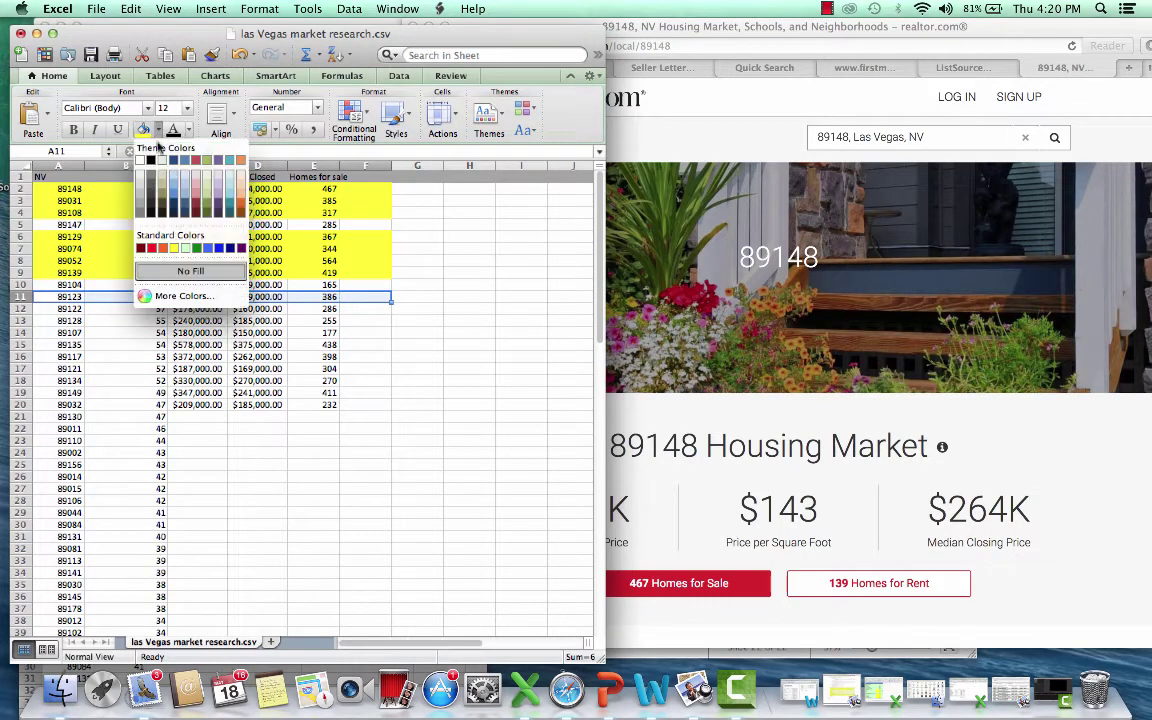
click(175, 249)
click(90, 333)
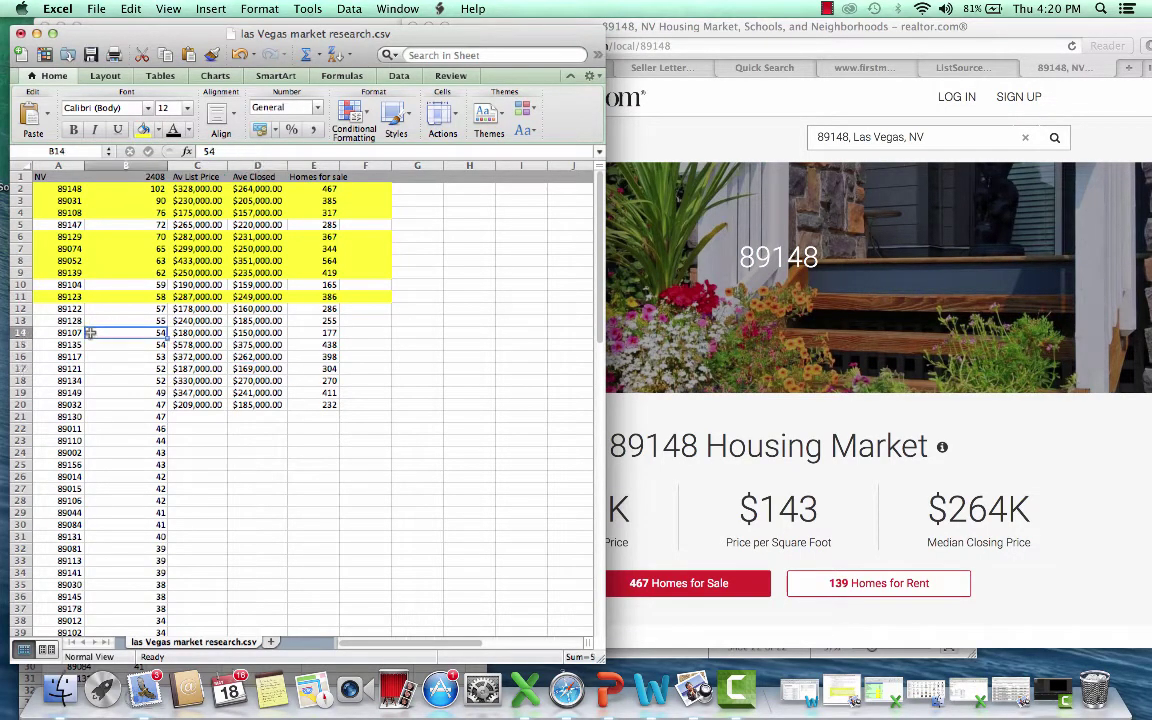
Step: Compare the 89135 and 89117 list prices, selecting each row in turn without highlighting
click(60, 404)
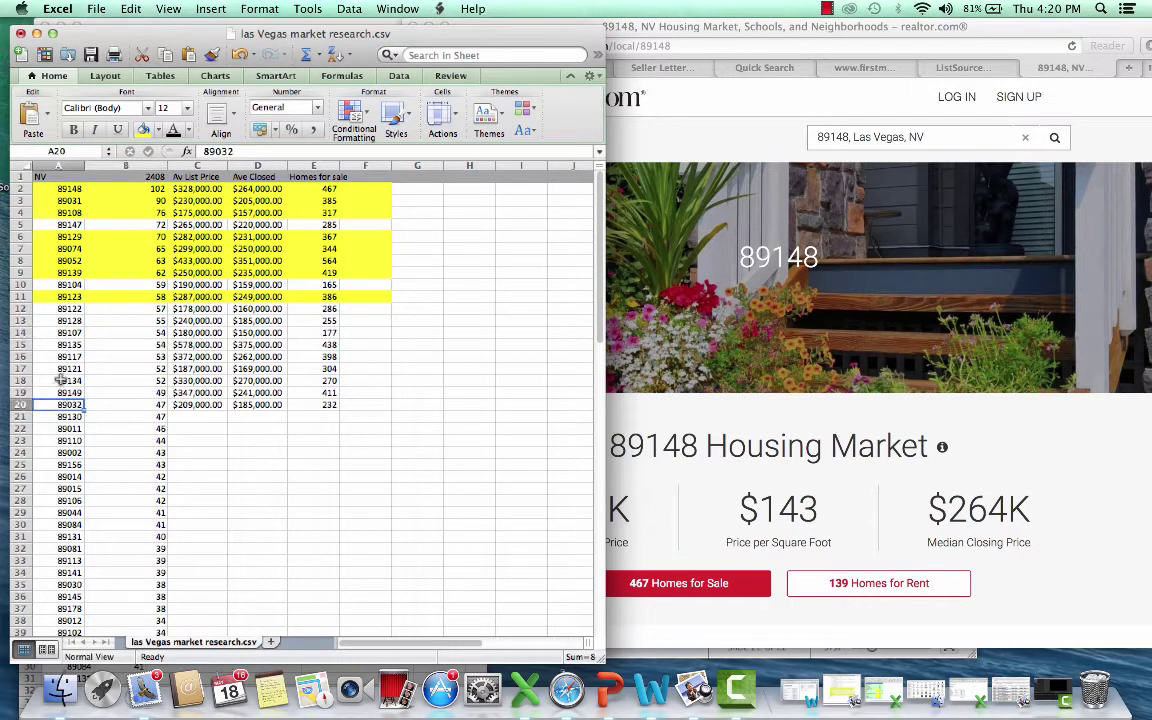
drag(36, 347, 347, 354)
click(200, 346)
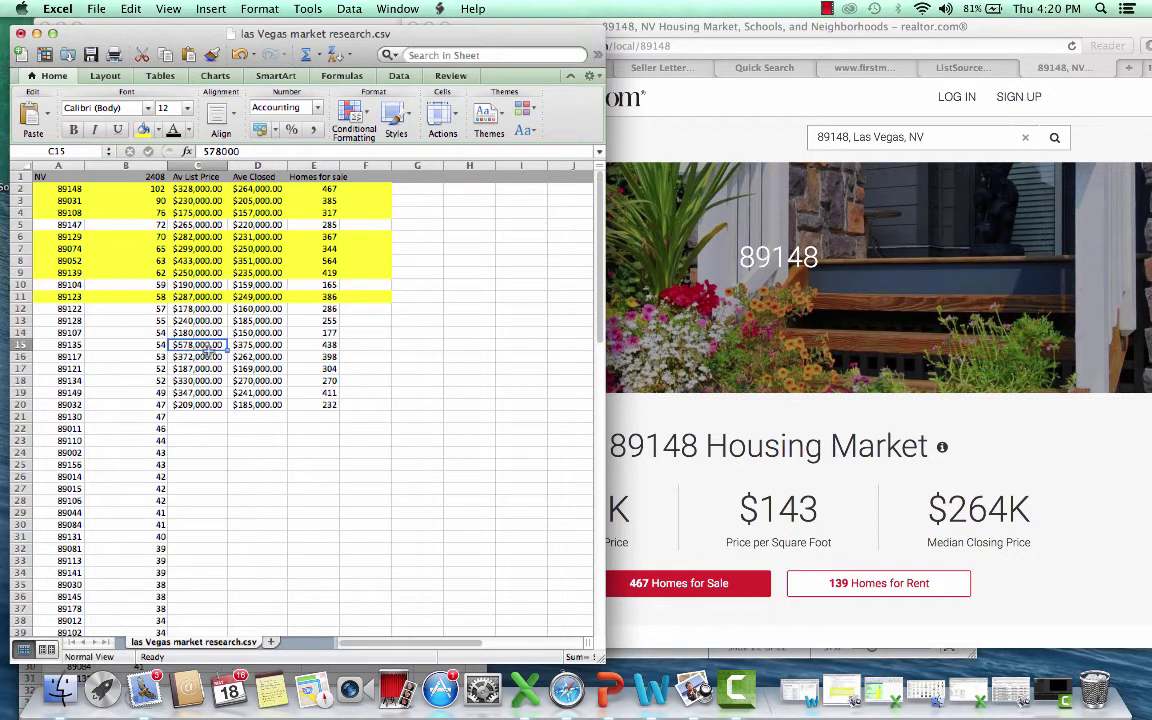
click(206, 356)
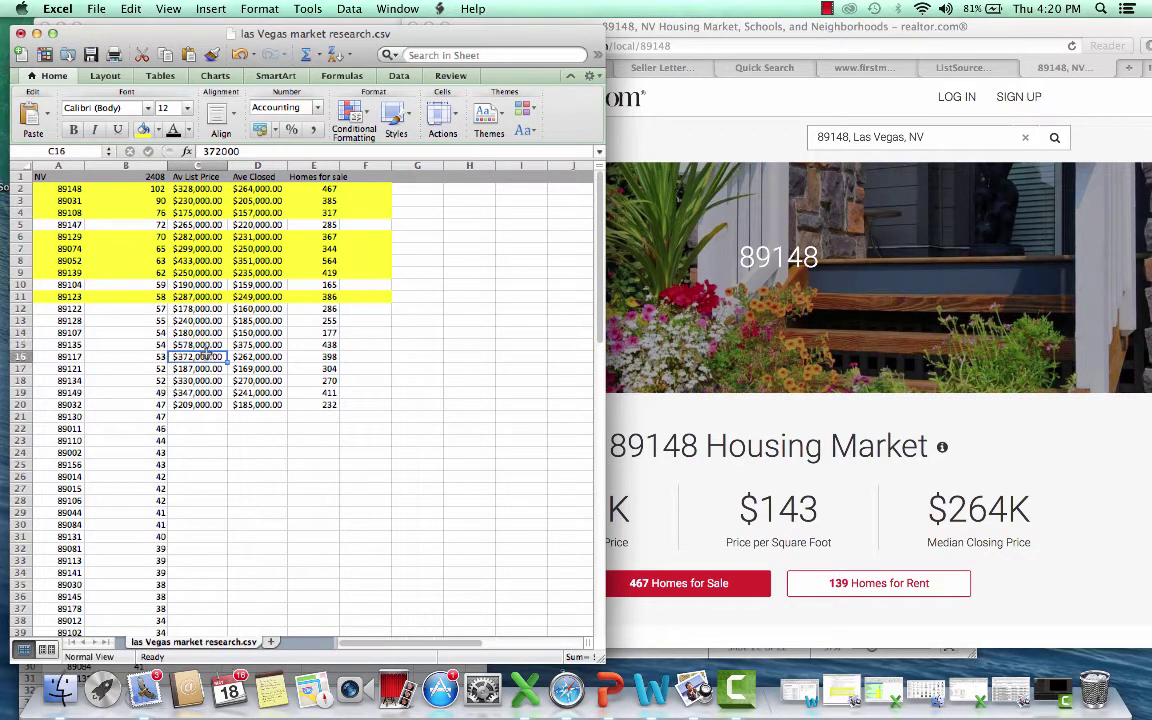
click(203, 346)
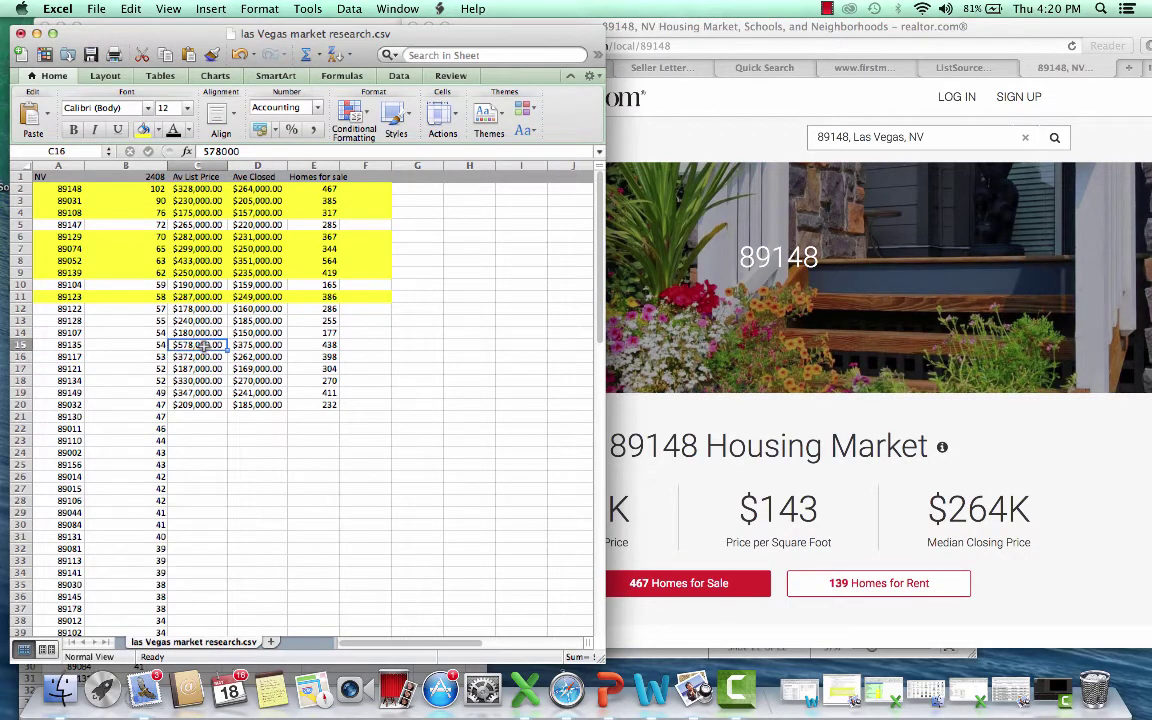
click(20, 345)
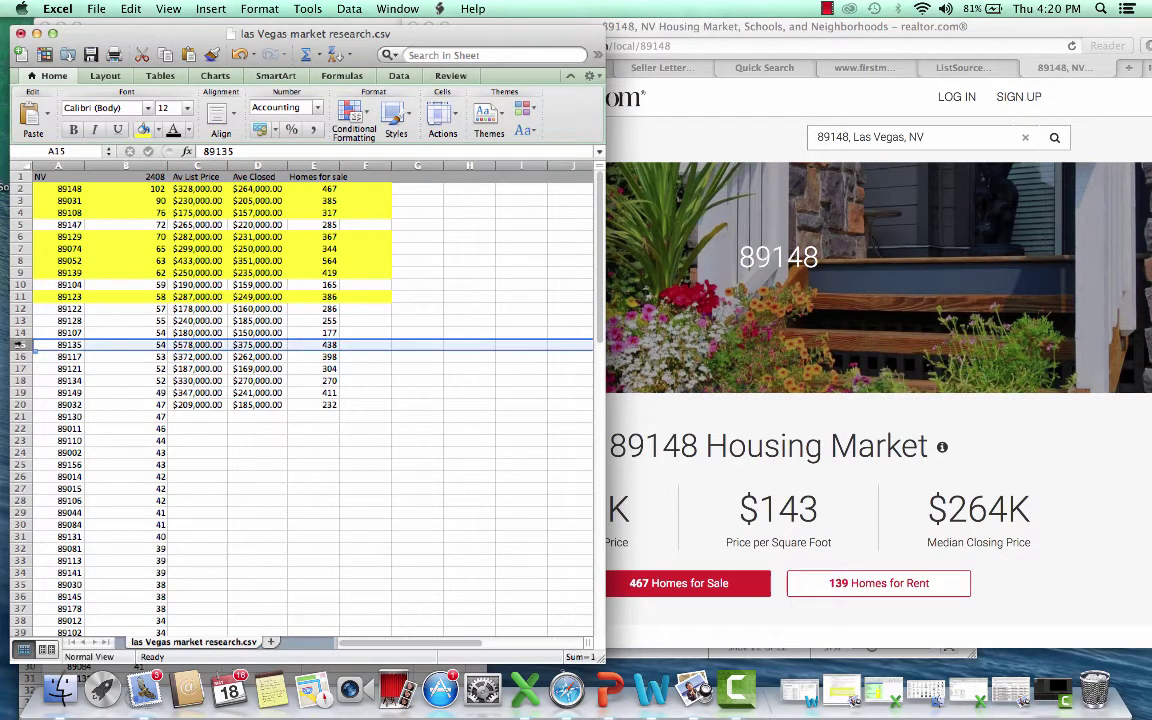
click(330, 368)
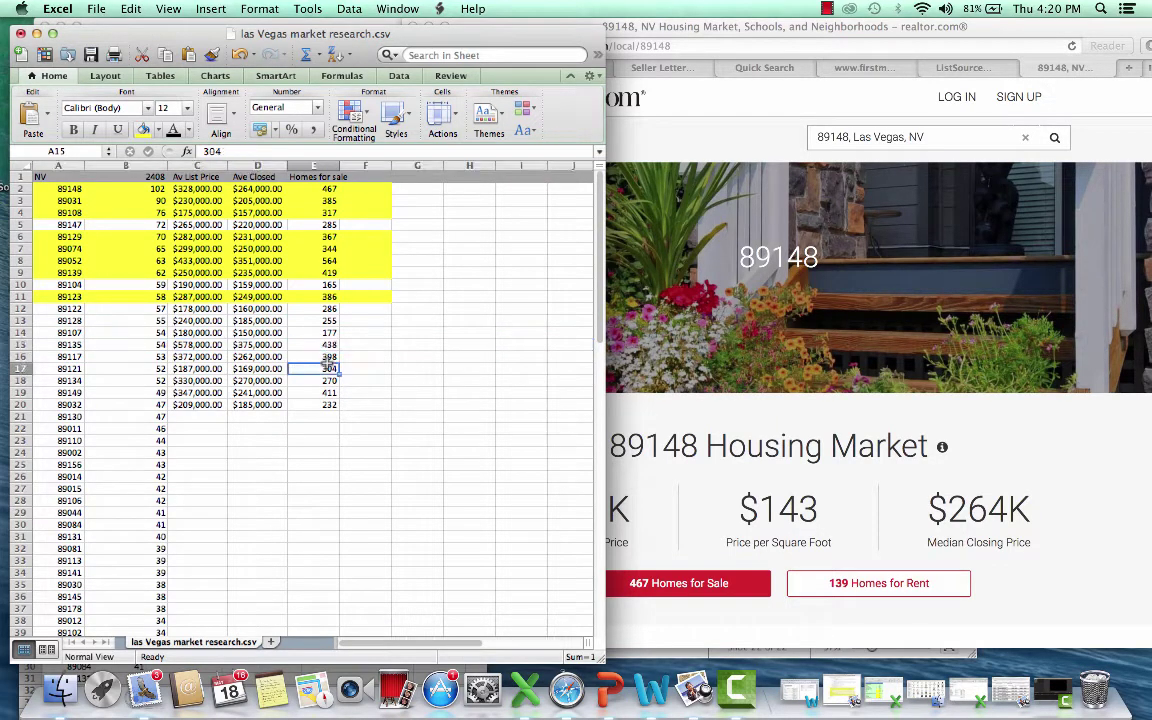
click(28, 357)
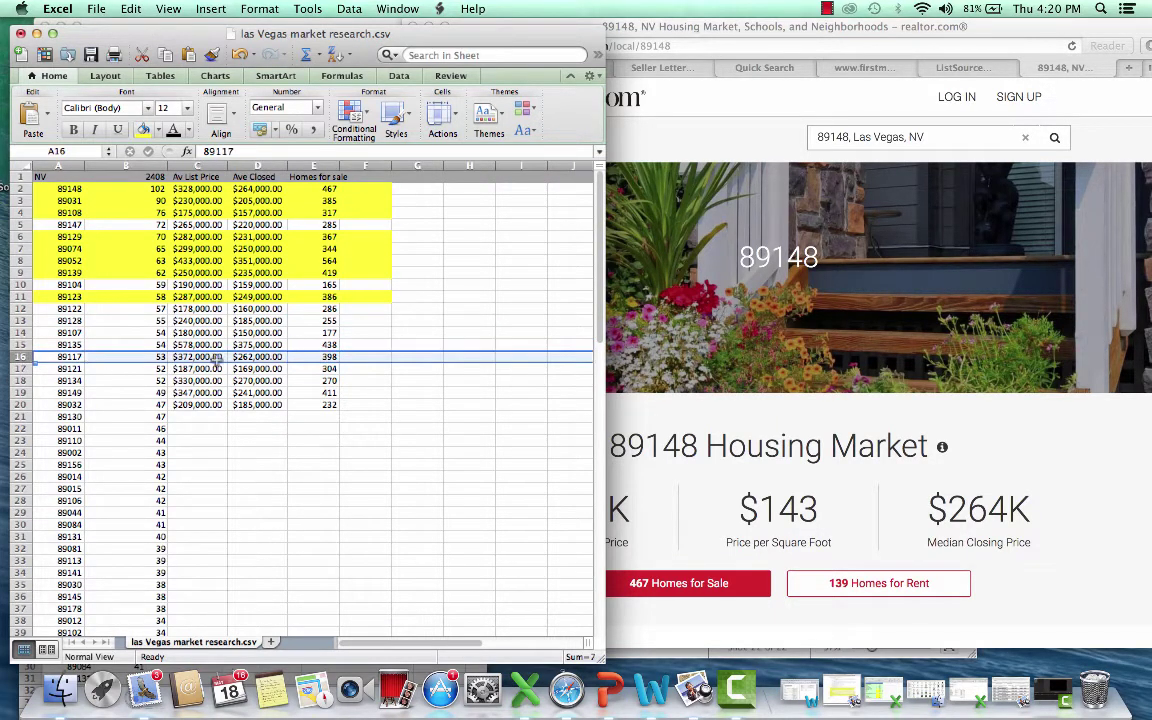
click(235, 428)
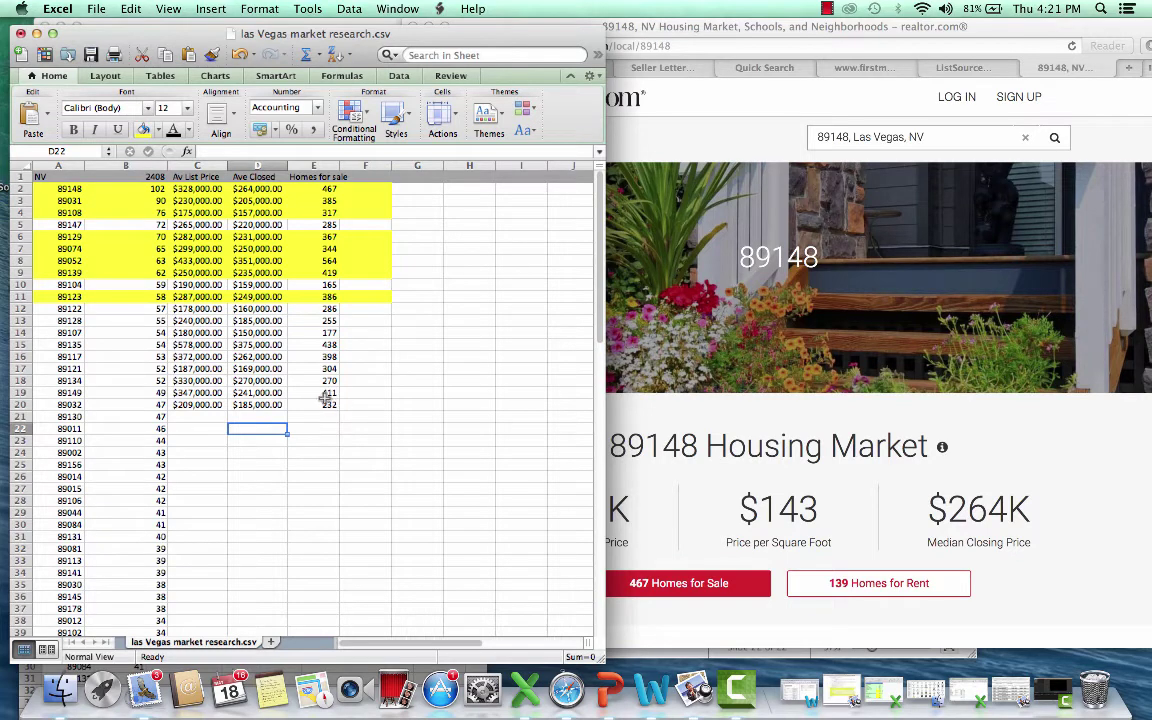
Step: Zoom the 89148 area map out and back in, then open the 467 Homes for Sale list
click(752, 465)
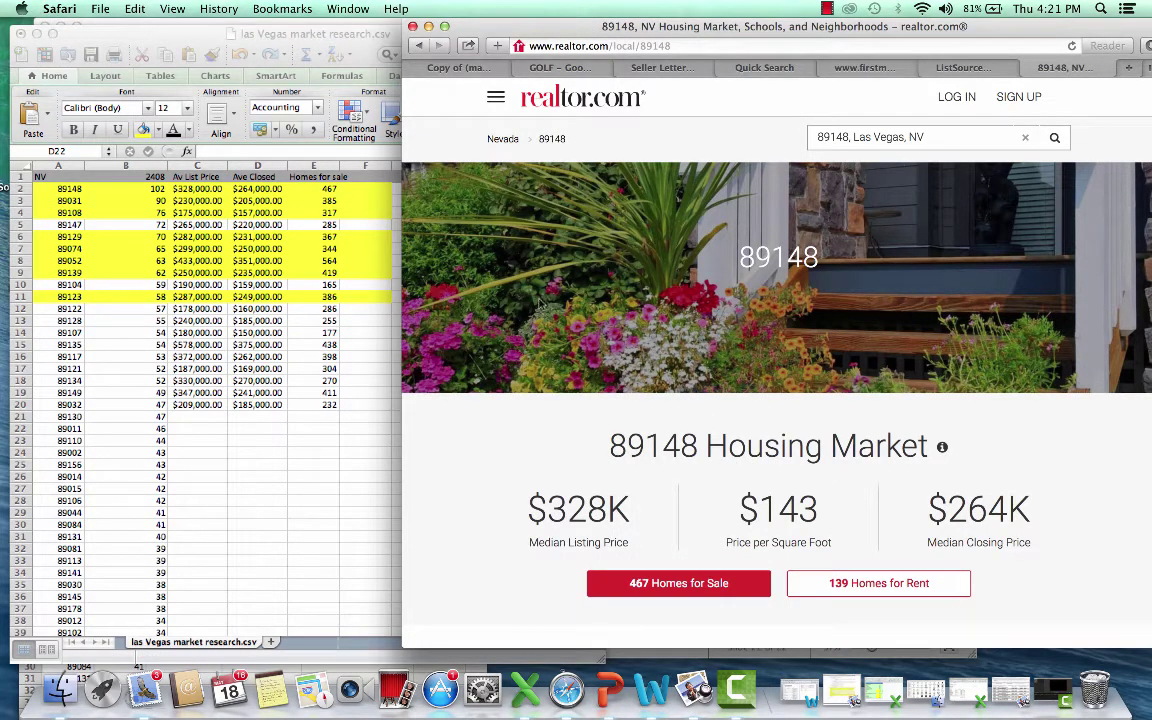
scroll(820, 287, down, 15)
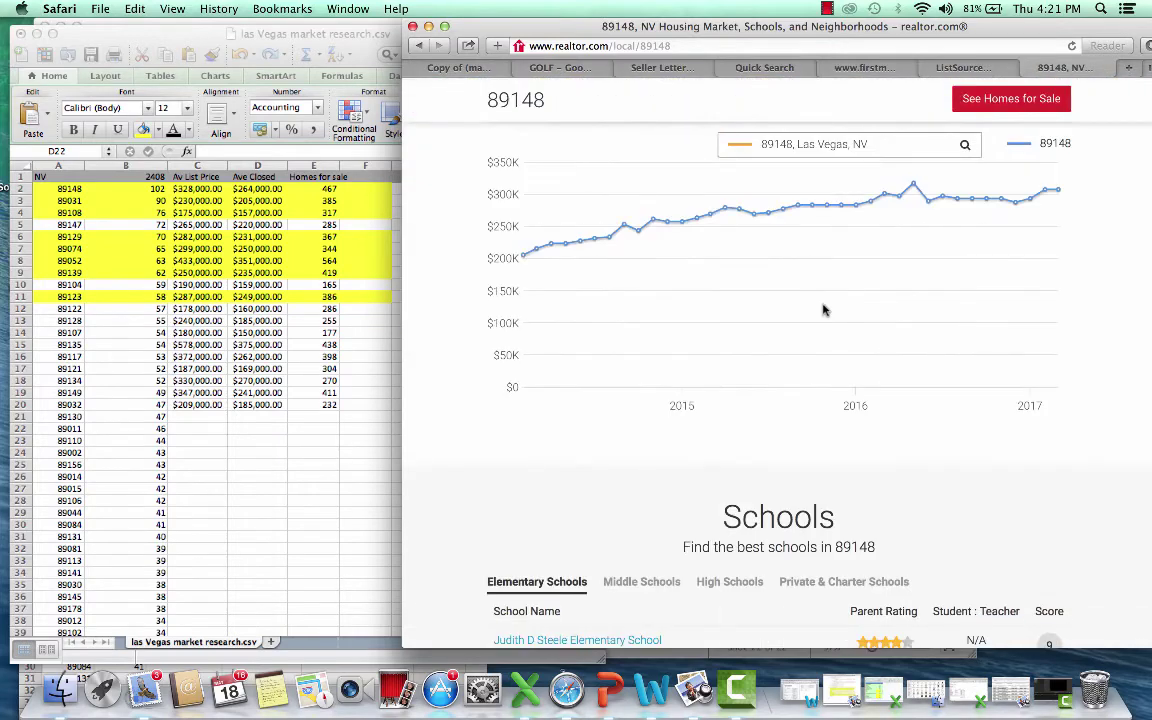
scroll(823, 312, down, 8)
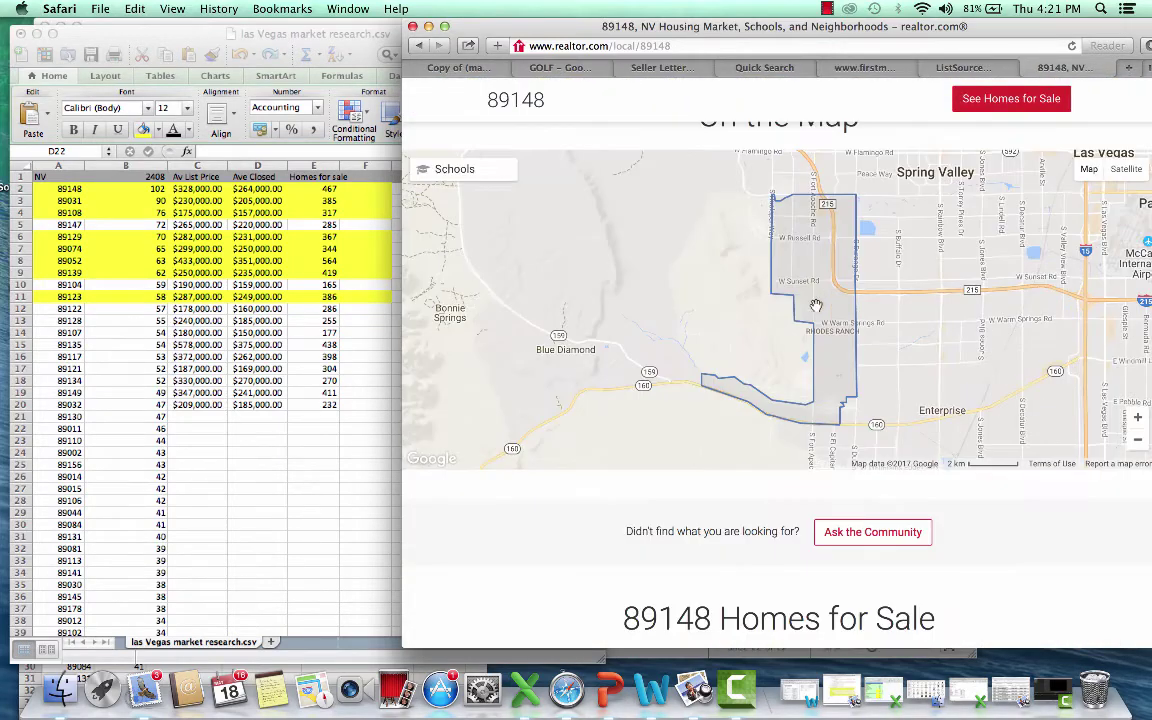
click(1138, 443)
click(1138, 443)
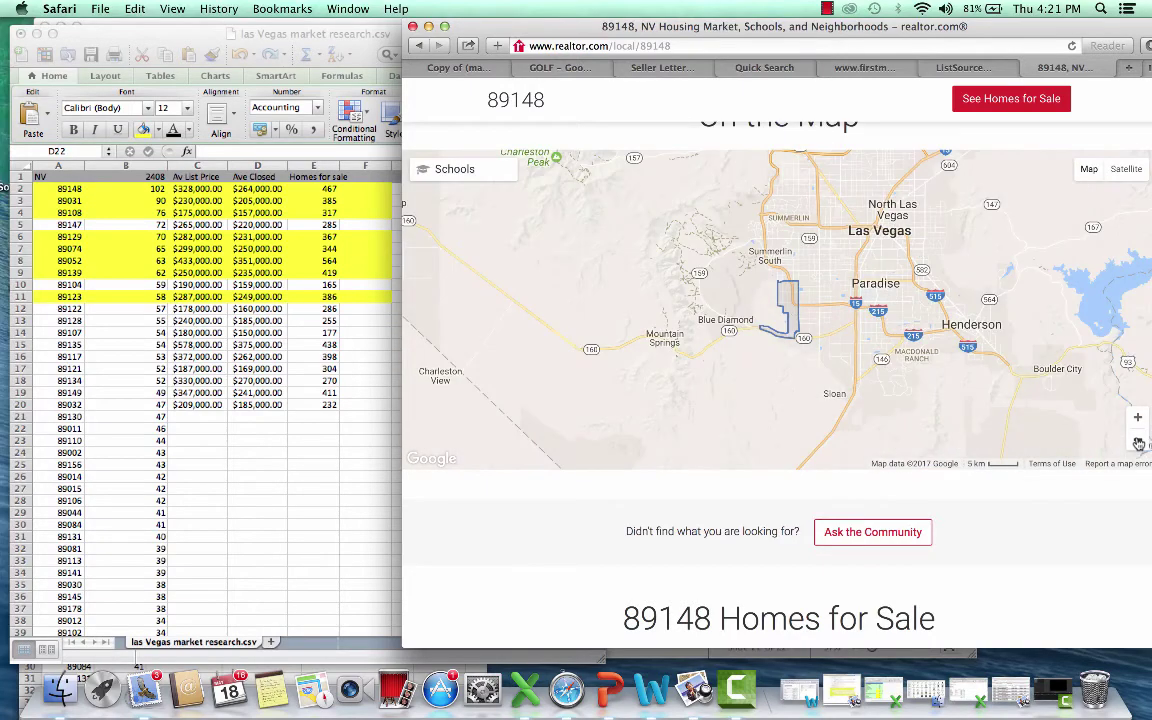
click(1138, 436)
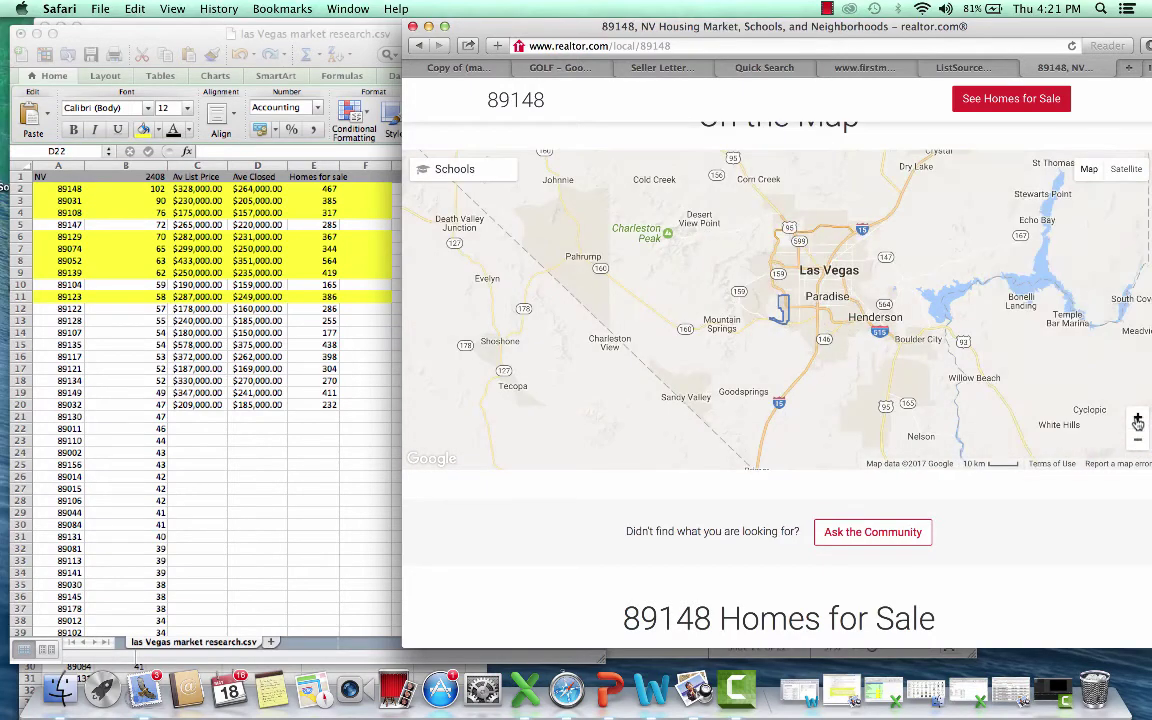
click(1138, 419)
click(1138, 419)
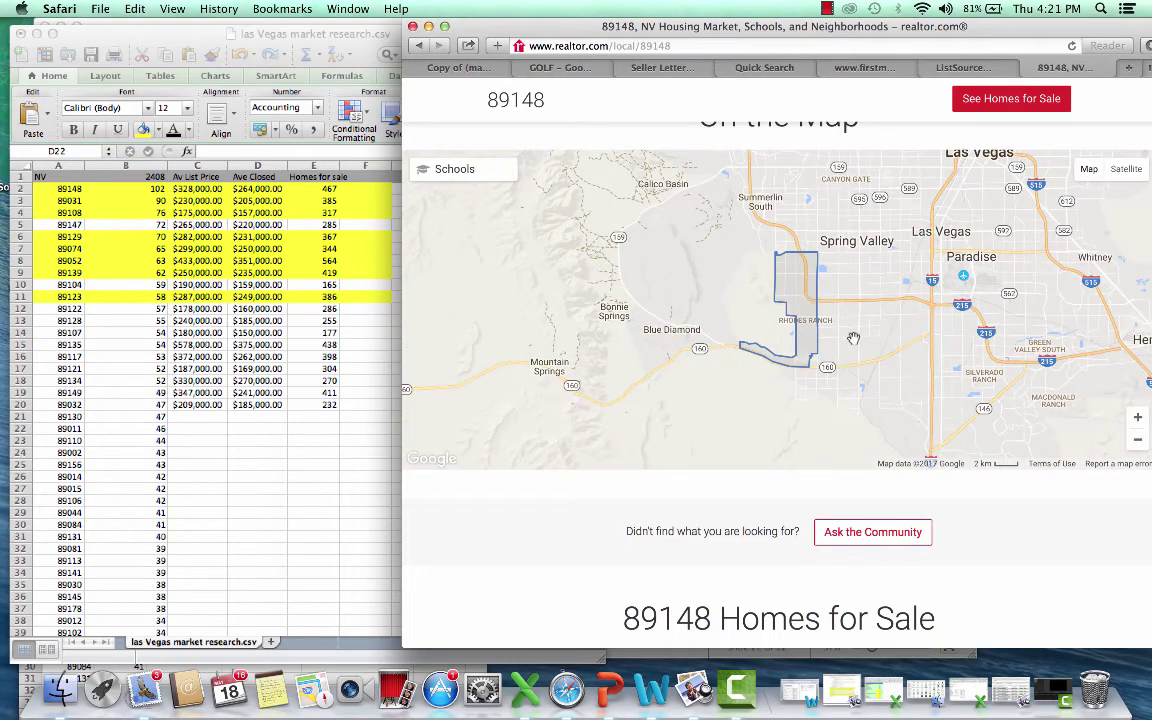
scroll(1031, 443, down, 5)
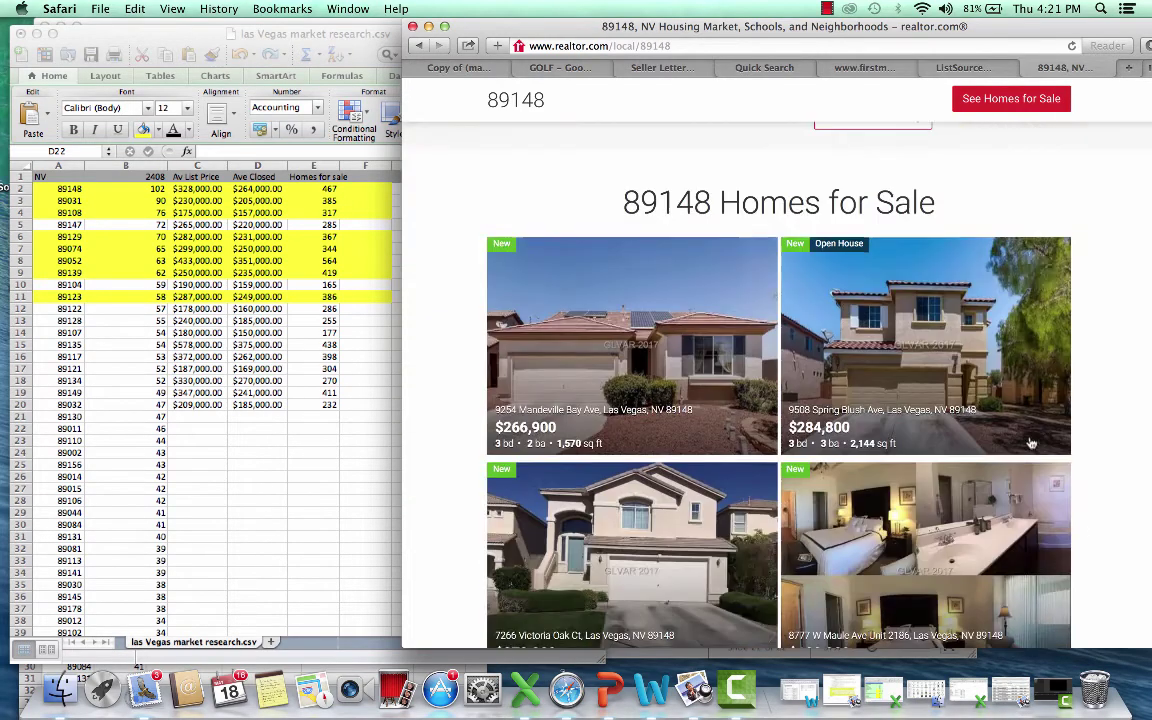
scroll(1031, 443, down, 1)
scroll(636, 336, down, 3)
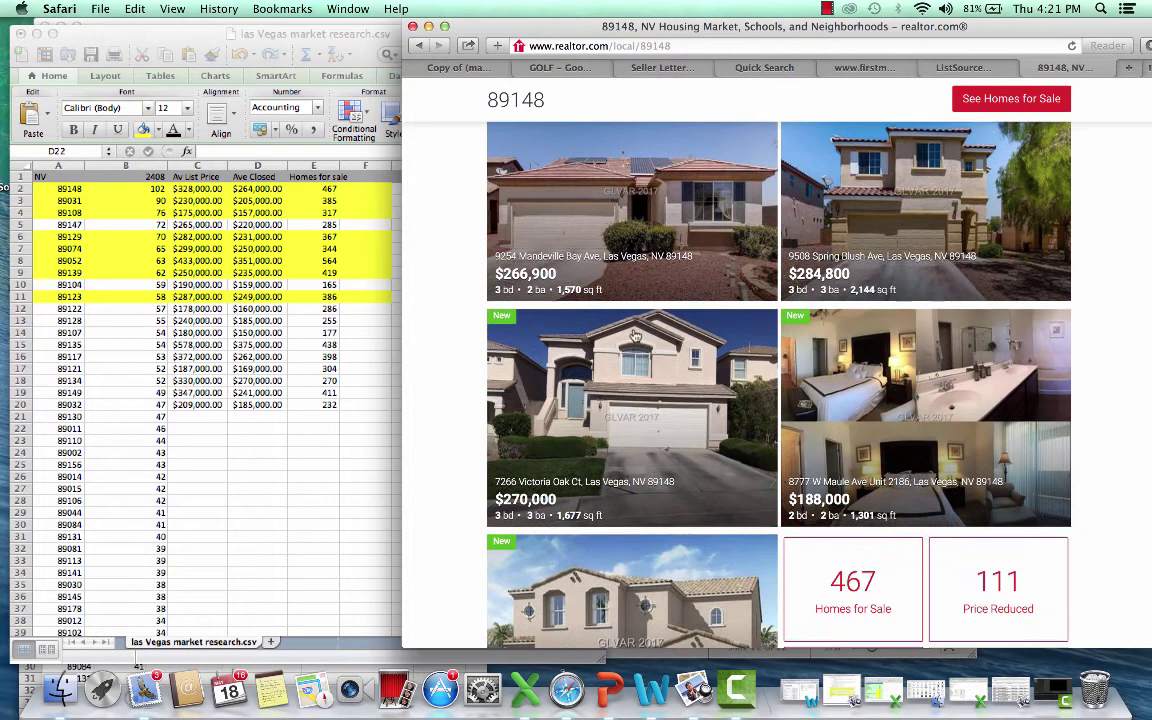
scroll(636, 336, down, 3)
click(866, 465)
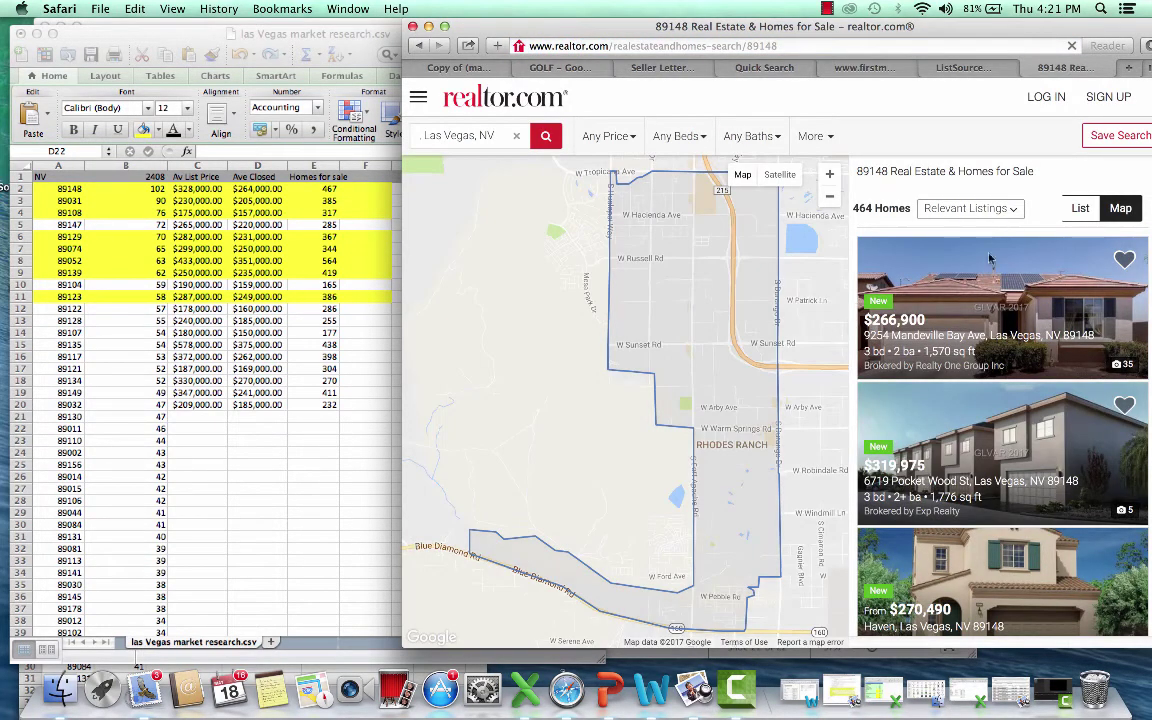
Step: Sort 89148 listings by Lowest Price, hide pending sales and keep only single-family homes
click(995, 212)
click(991, 242)
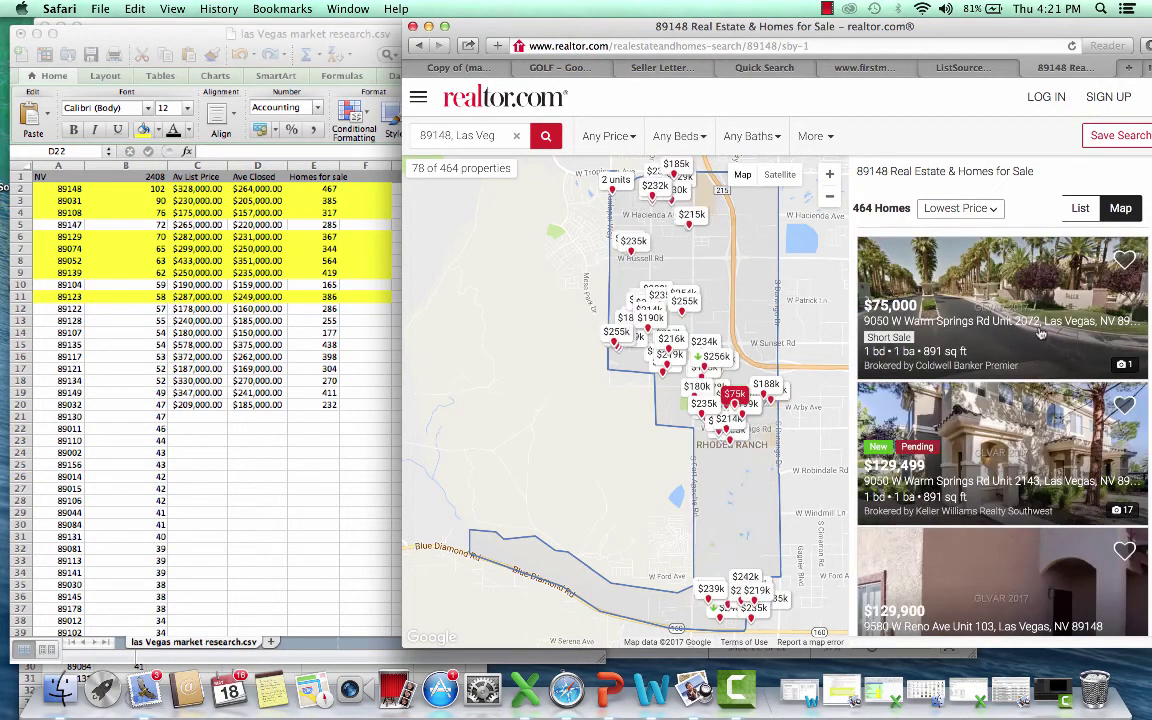
click(830, 140)
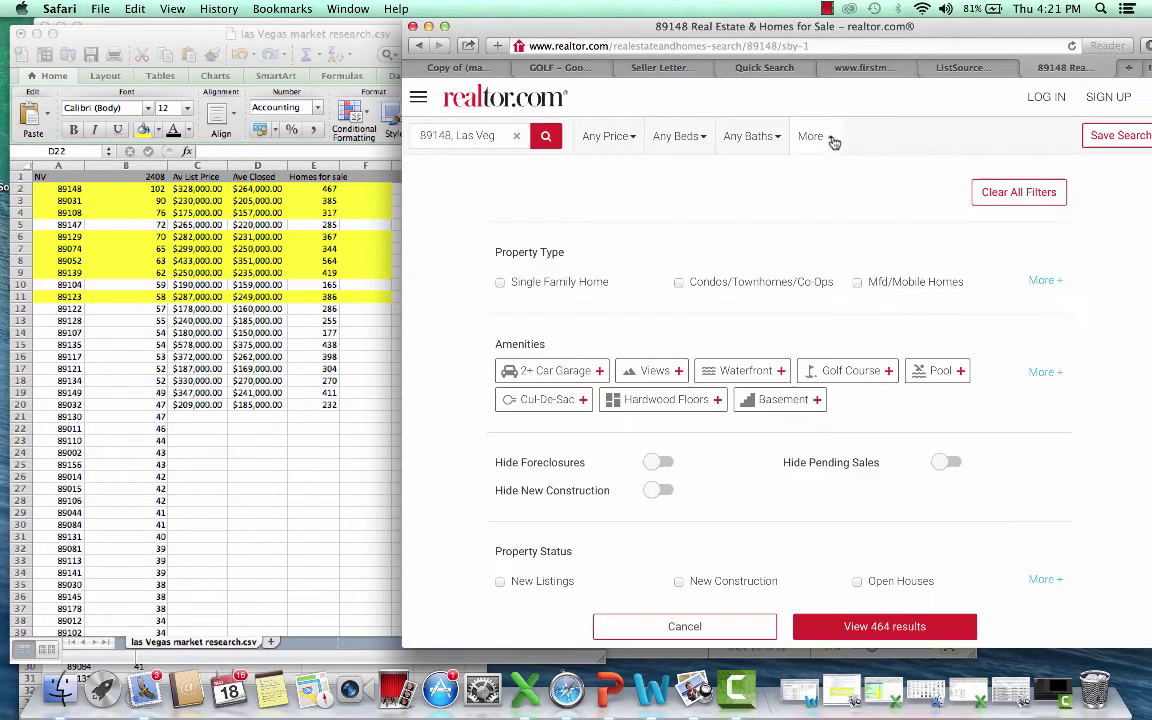
click(948, 462)
click(502, 283)
click(915, 627)
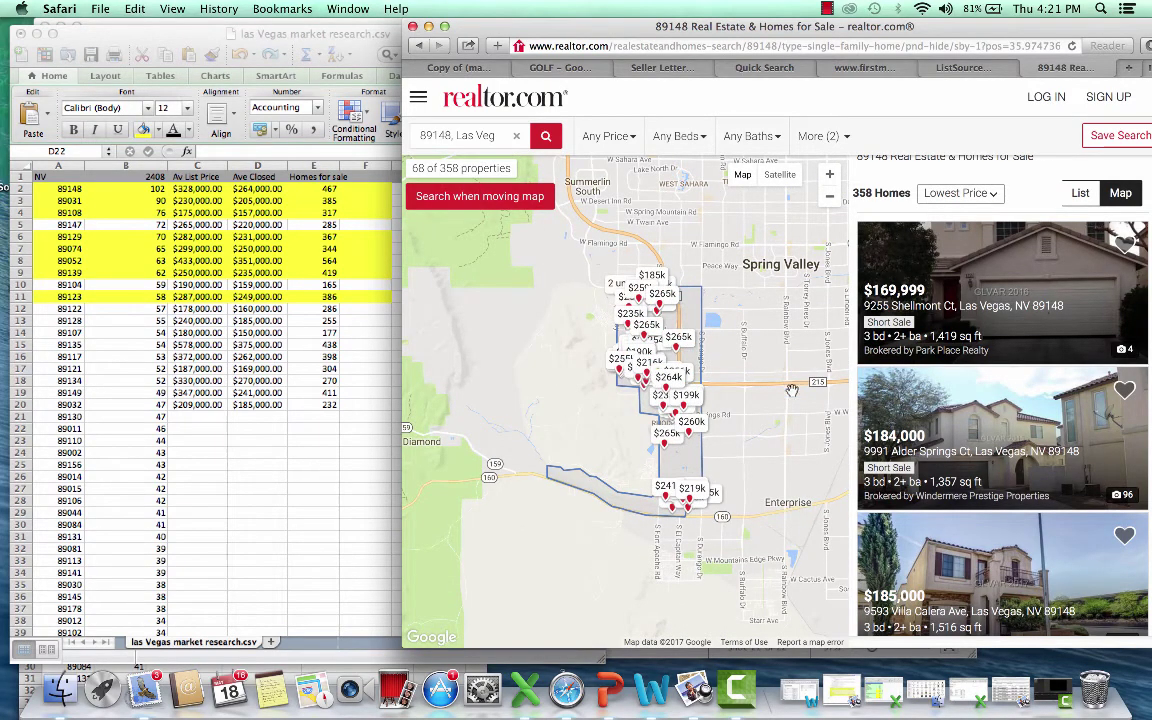
Step: Open the $169,999 listing and page through its photos
scroll(1020, 283, down, 3)
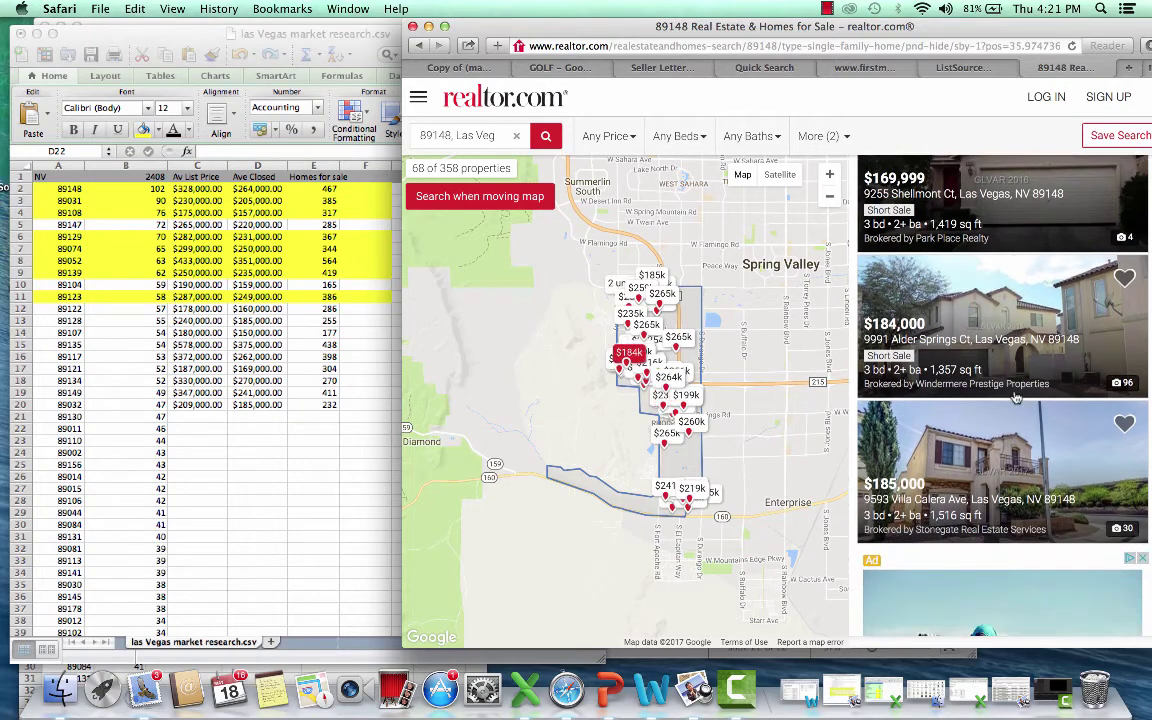
scroll(1003, 376, down, 5)
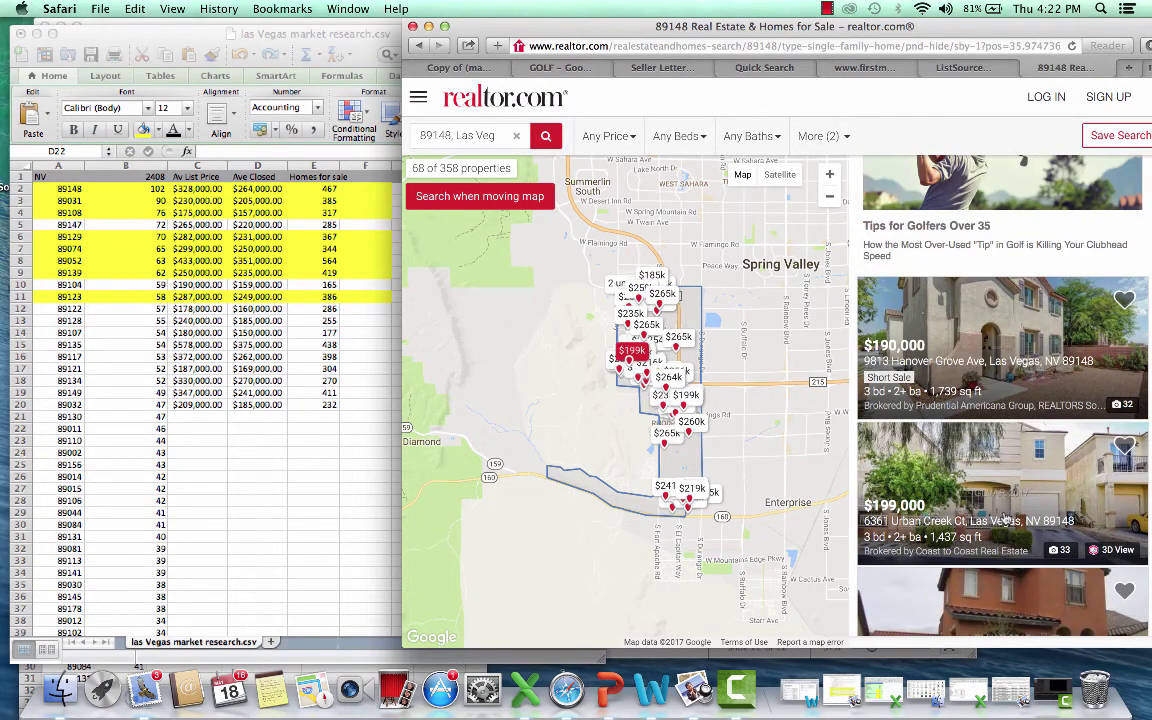
scroll(1005, 415, down, 5)
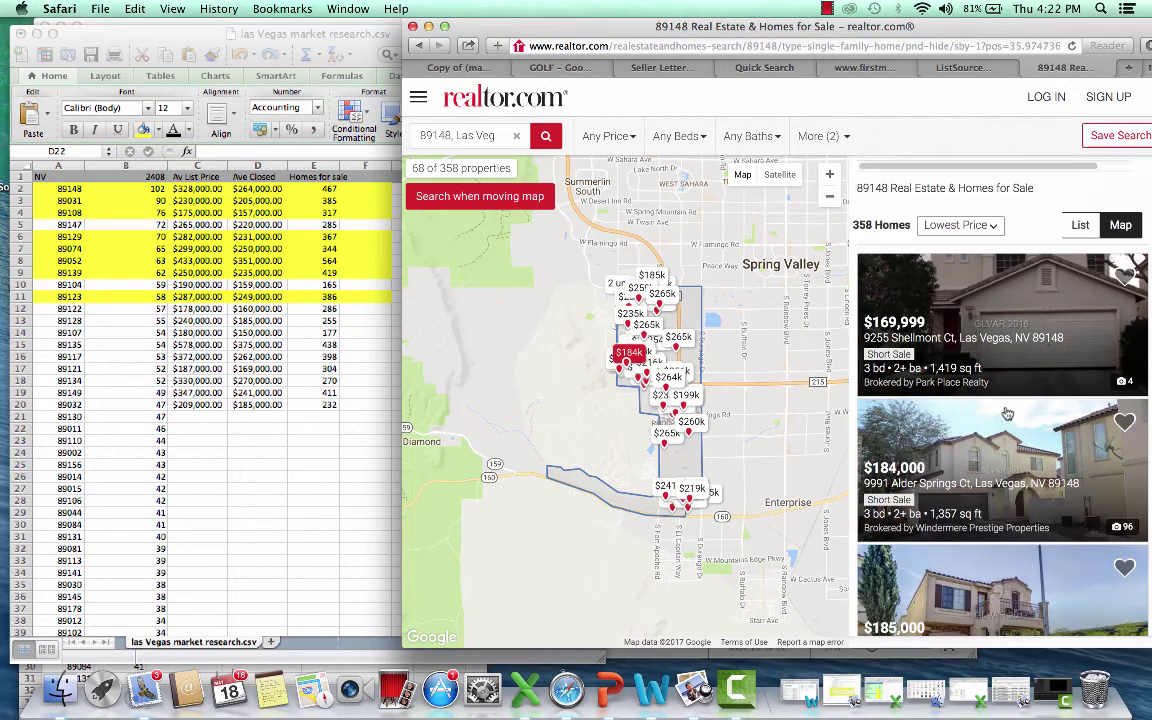
click(943, 307)
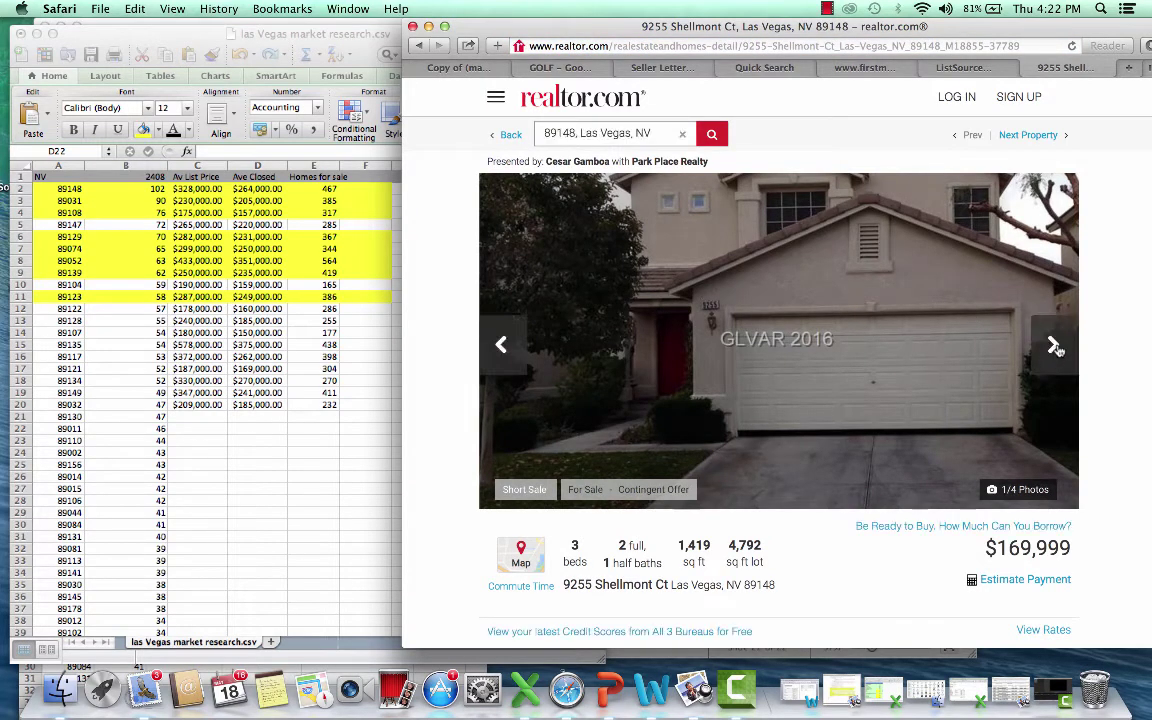
click(1054, 345)
click(1054, 345)
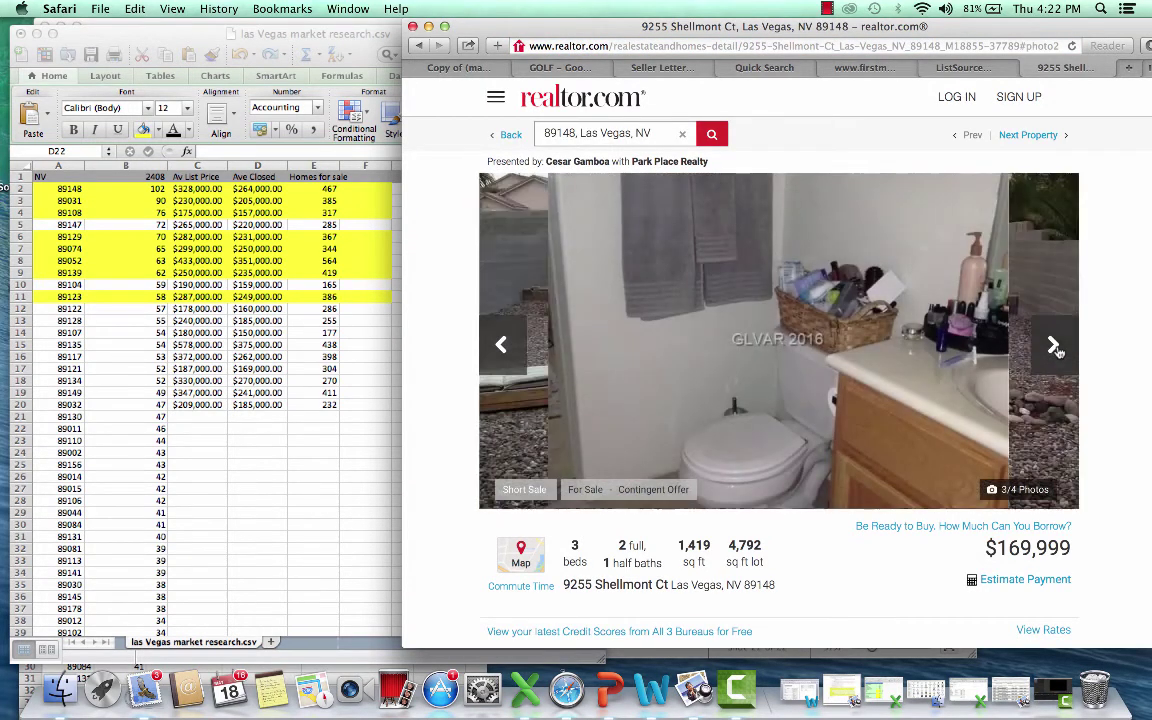
click(1054, 345)
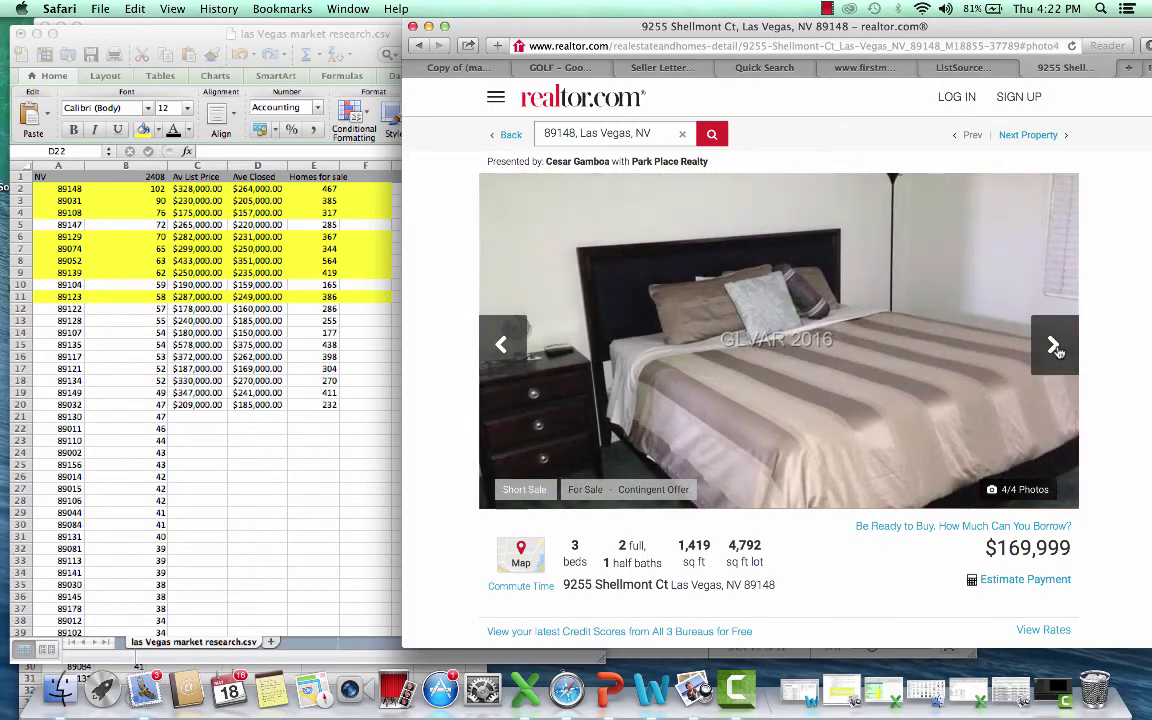
click(1054, 345)
click(1054, 345)
Step: Read the listing's property details, price history and taxes down to nearby recent sales
scroll(918, 540, down, 10)
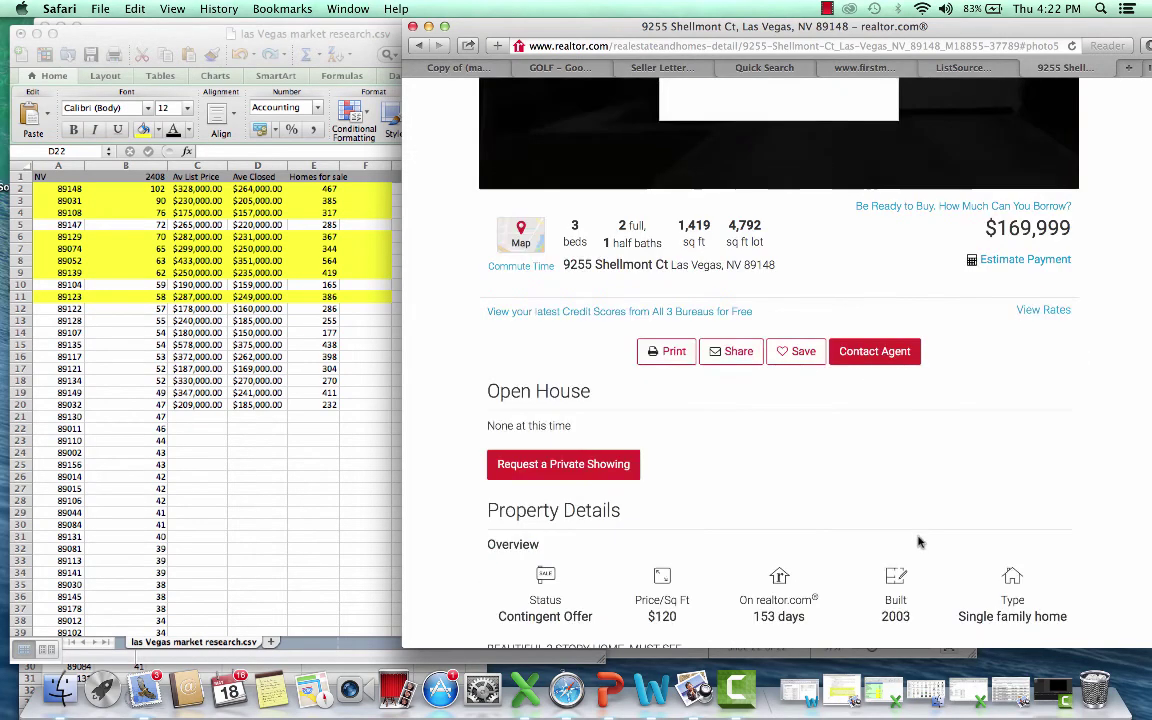
scroll(888, 495, up, 2)
scroll(888, 495, up, 1)
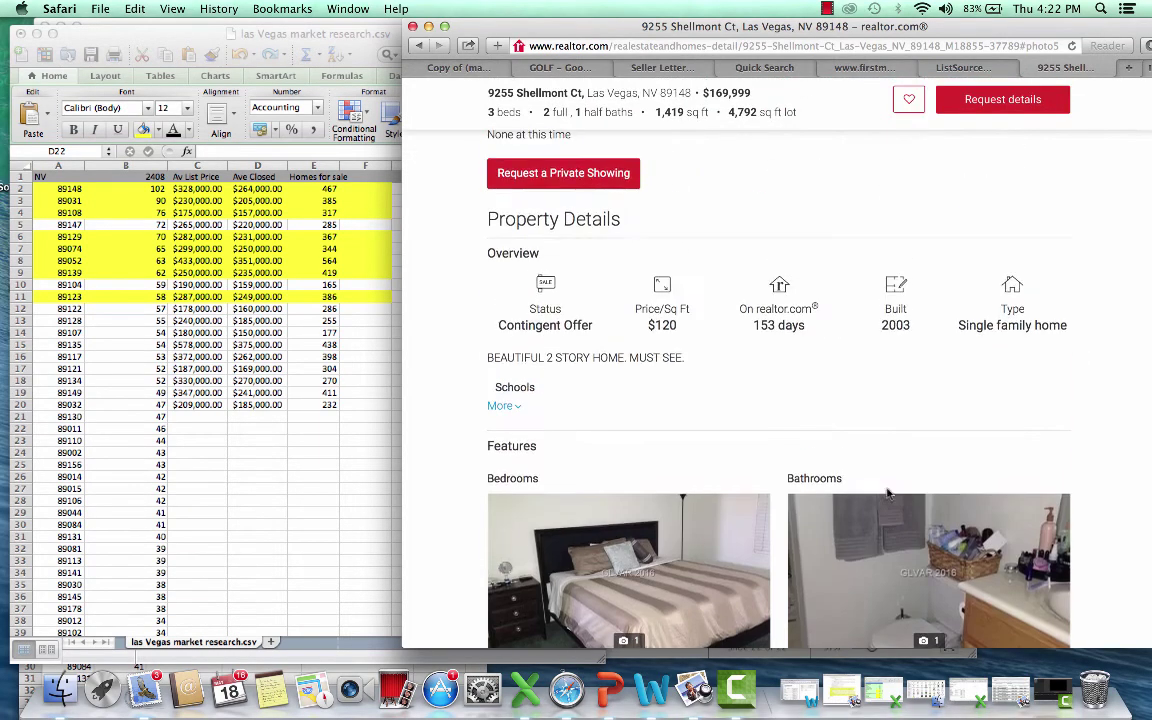
scroll(738, 478, up, 3)
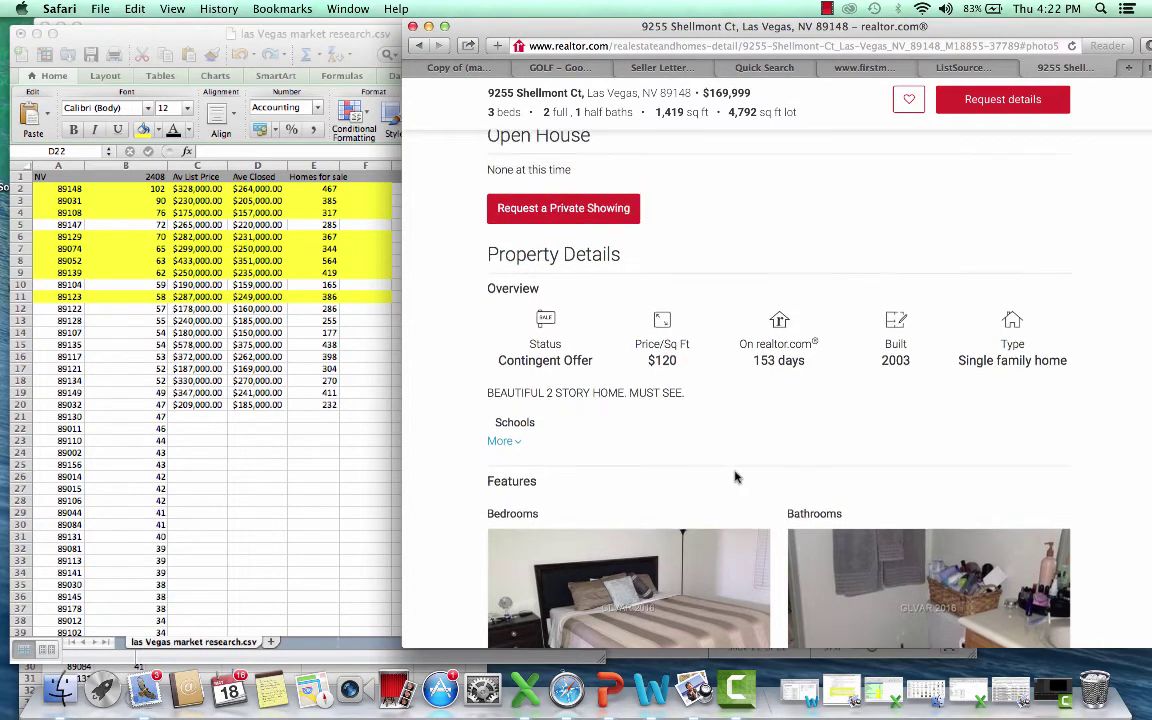
scroll(736, 467, down, 8)
scroll(736, 467, down, 10)
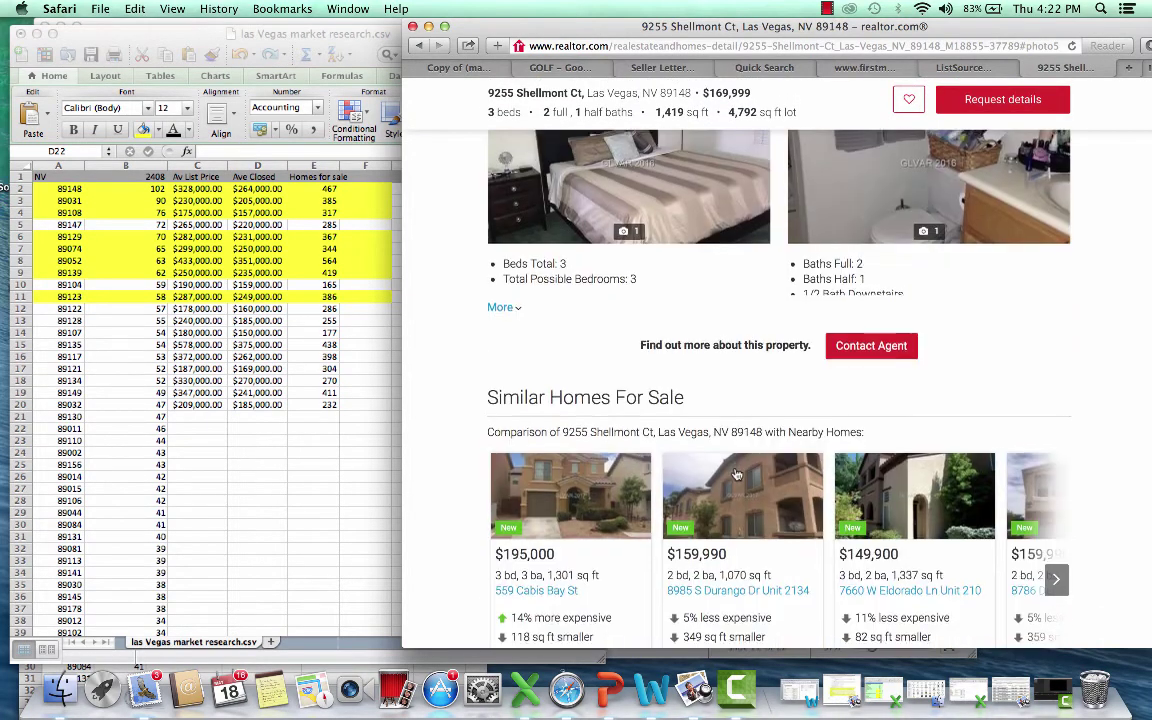
scroll(737, 471, down, 3)
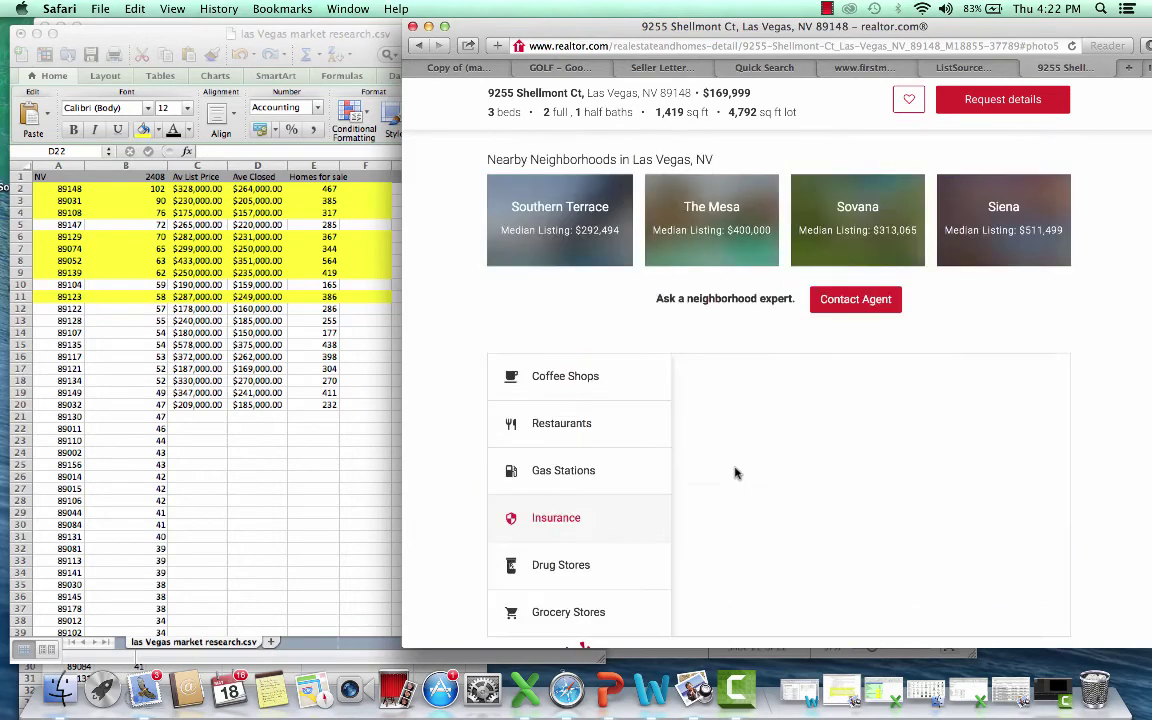
scroll(648, 452, up, 2)
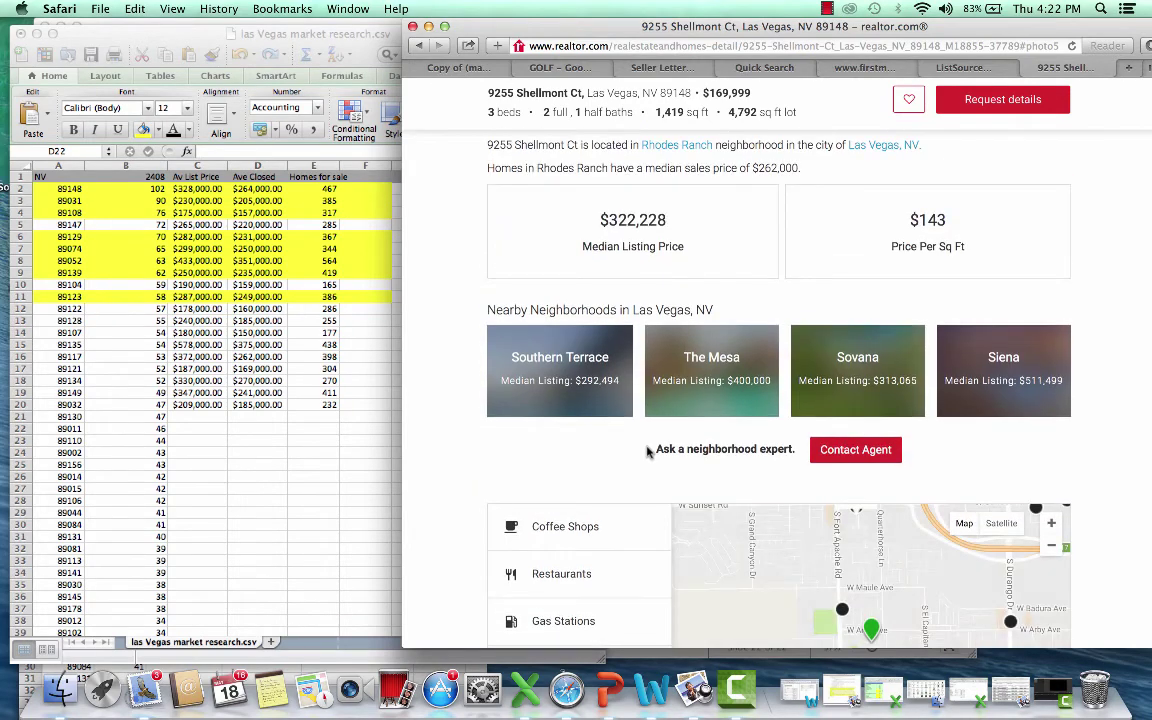
scroll(648, 452, down, 8)
scroll(648, 456, down, 5)
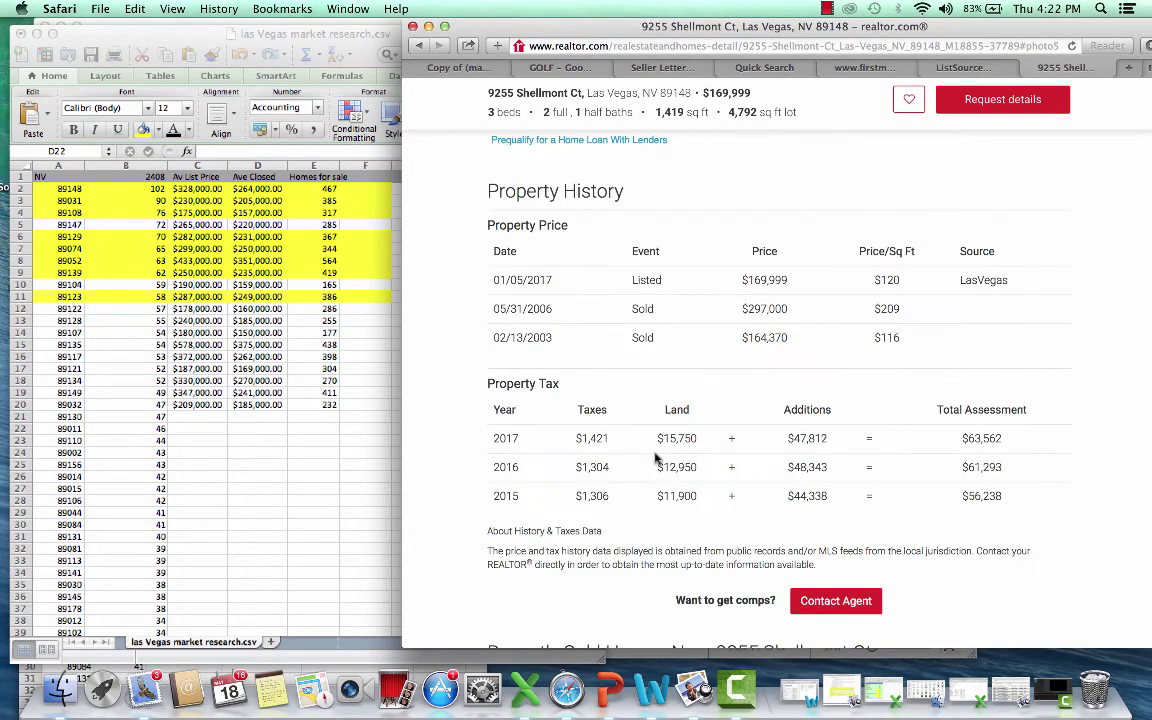
scroll(659, 416, down, 4)
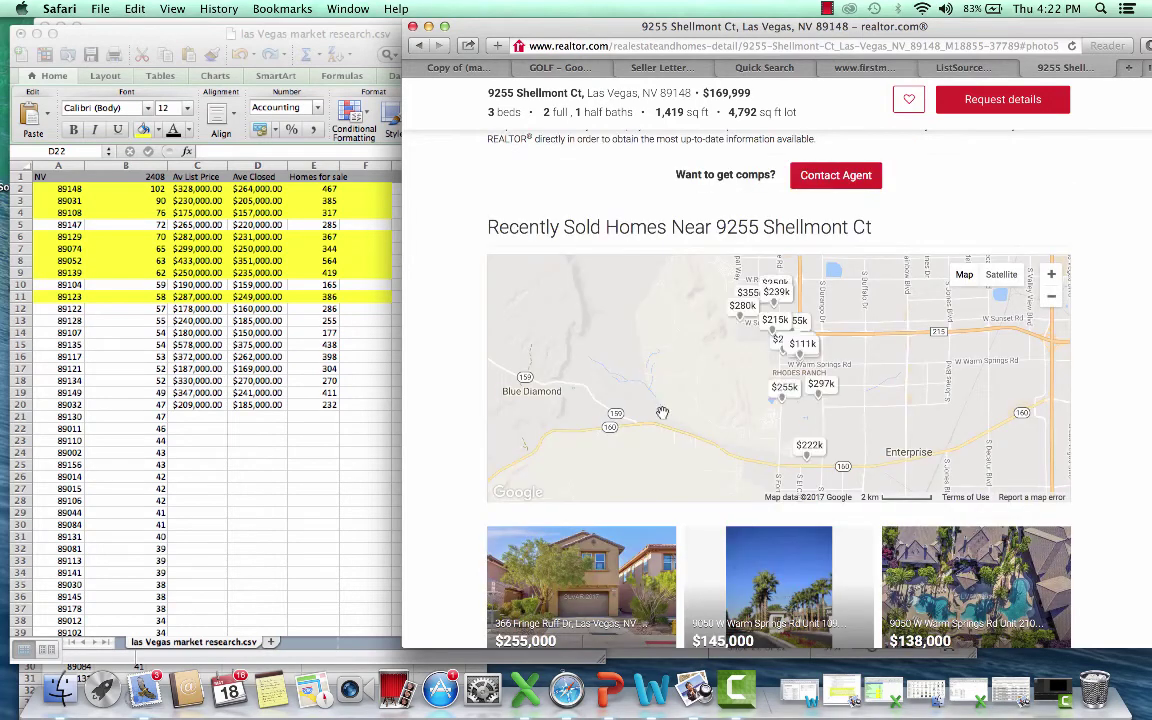
Step: Zoom and pan the Recently Sold Homes map, then open the $206,000 sold home's page
click(1051, 275)
drag(930, 341, 890, 351)
click(1051, 274)
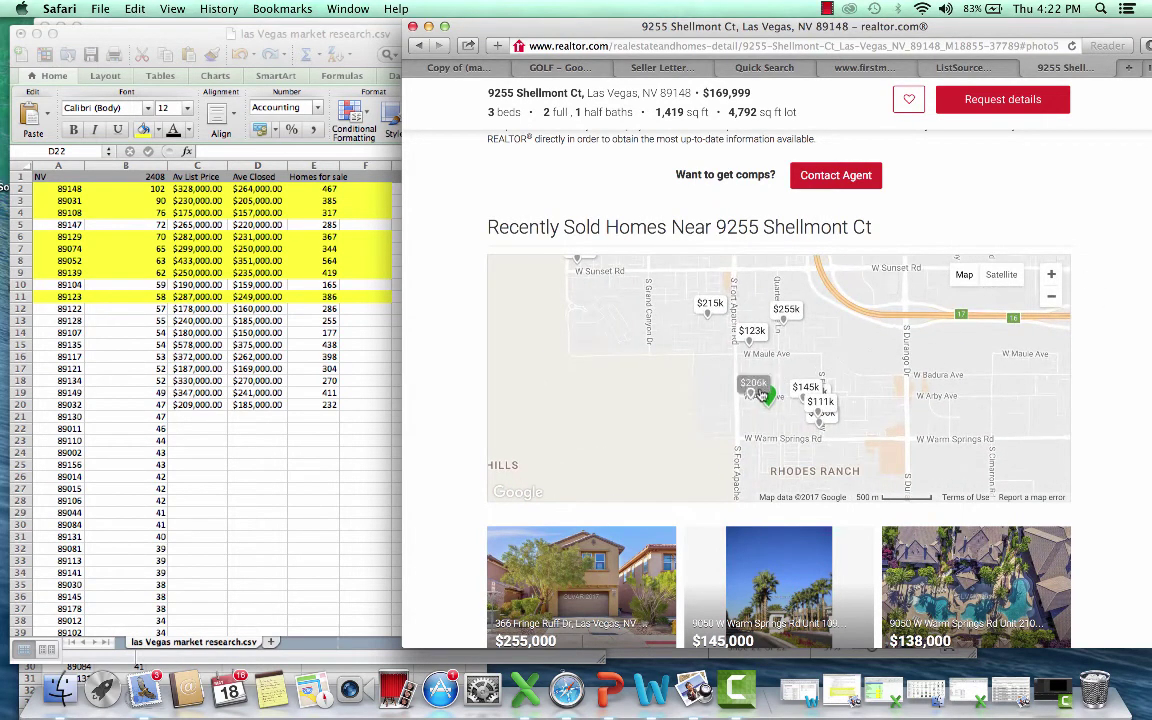
mouse_move(813, 393)
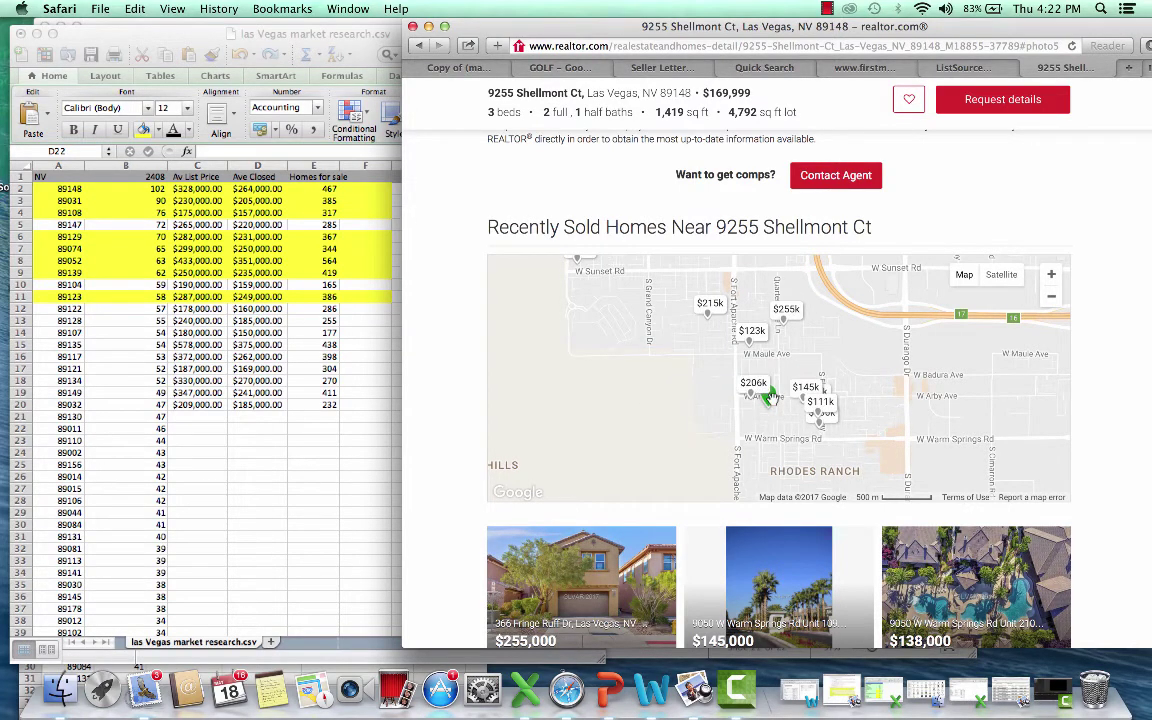
mouse_move(757, 396)
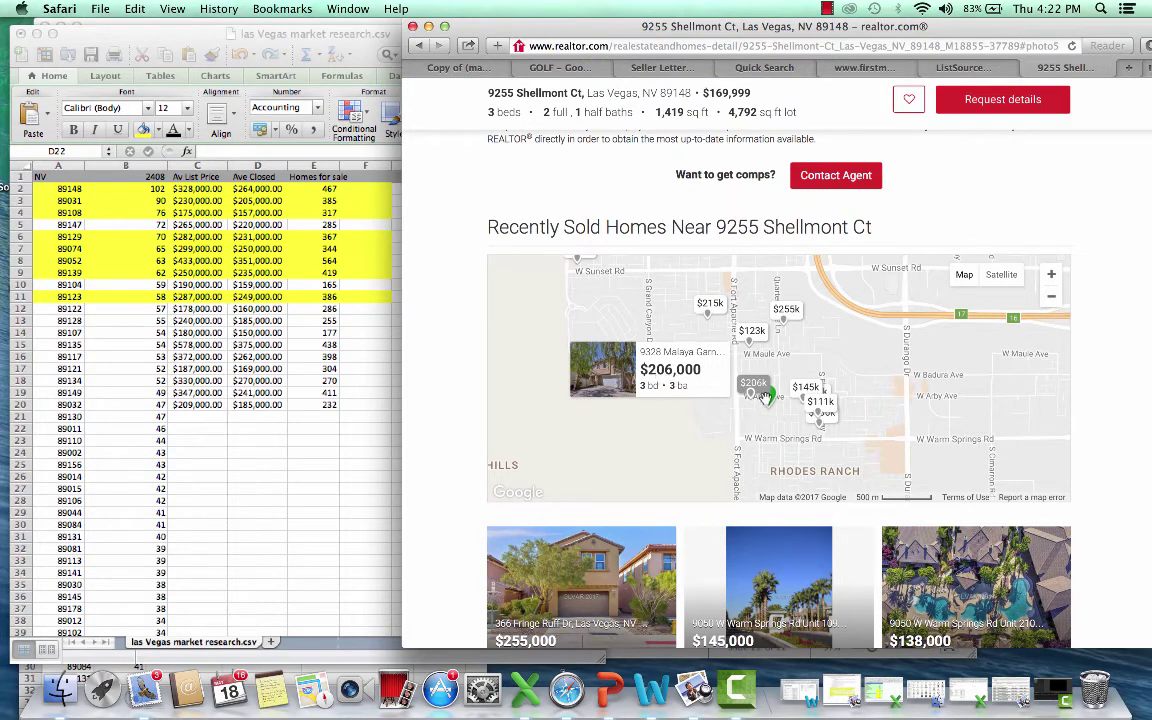
click(622, 366)
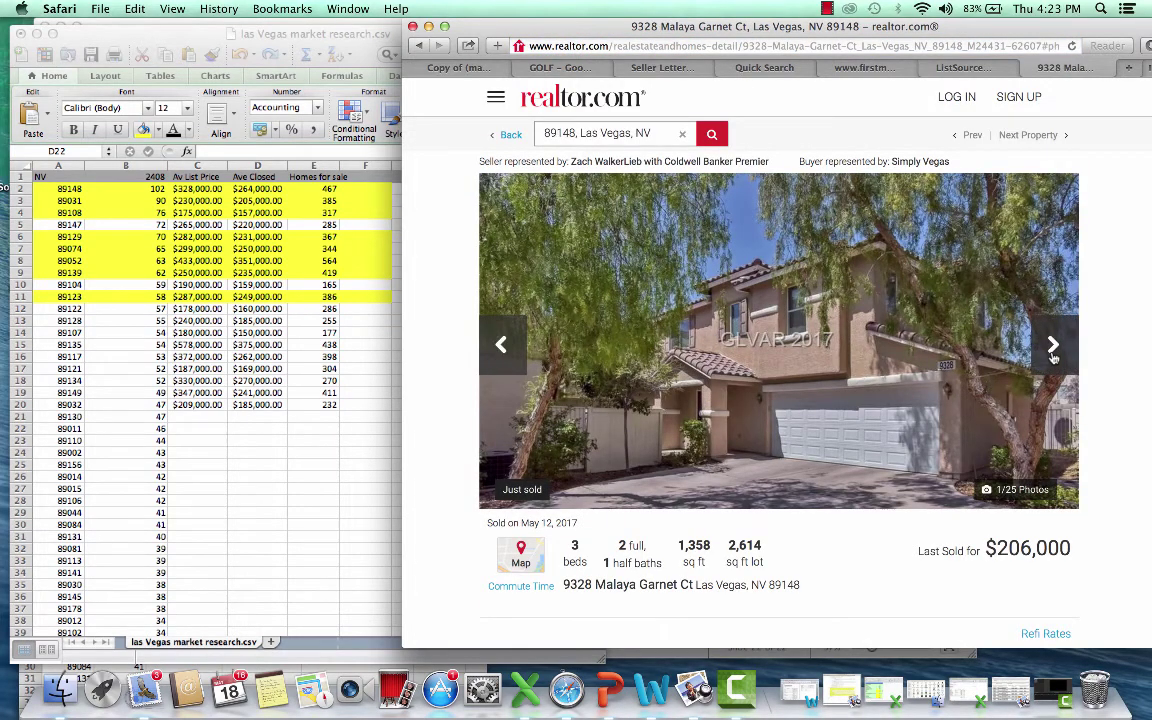
click(1053, 347)
click(1053, 347)
click(1053, 347)
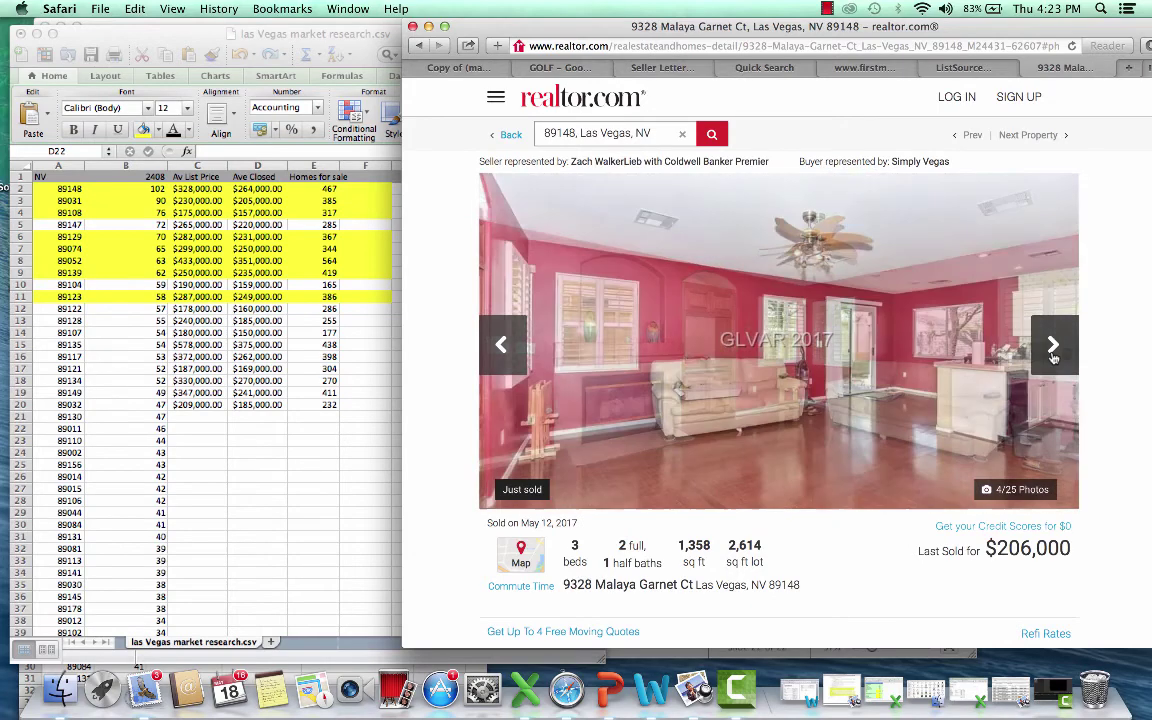
click(1053, 347)
scroll(978, 470, down, 2)
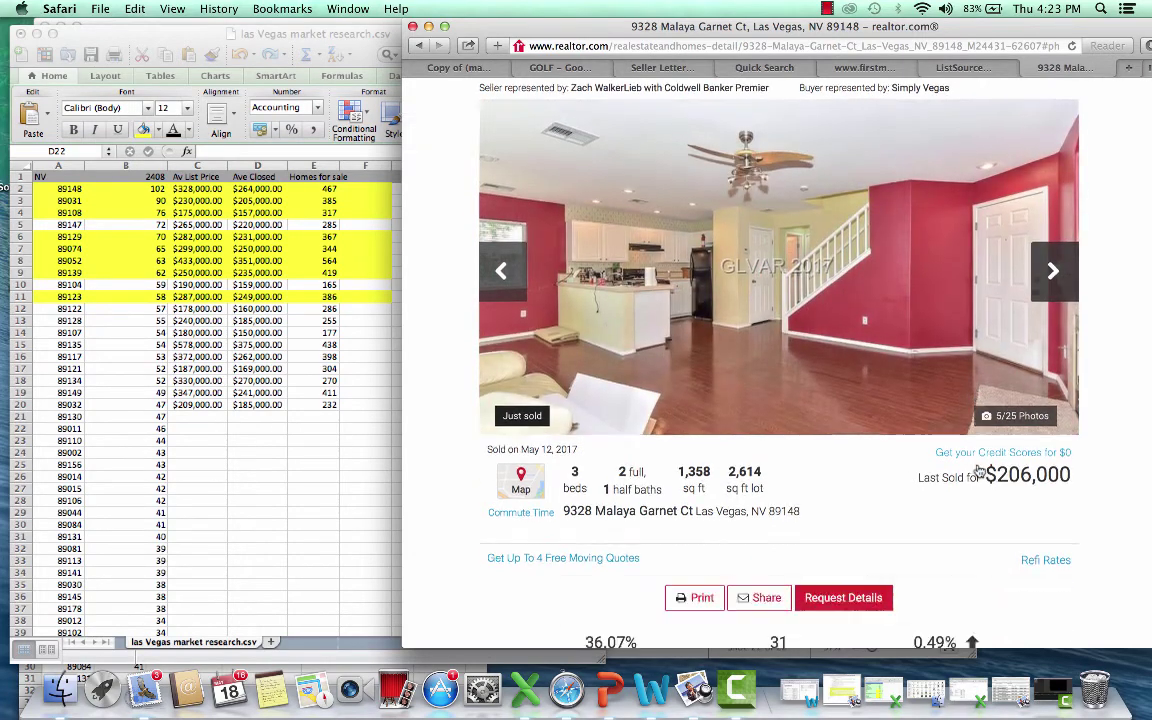
scroll(978, 470, down, 5)
scroll(868, 508, down, 18)
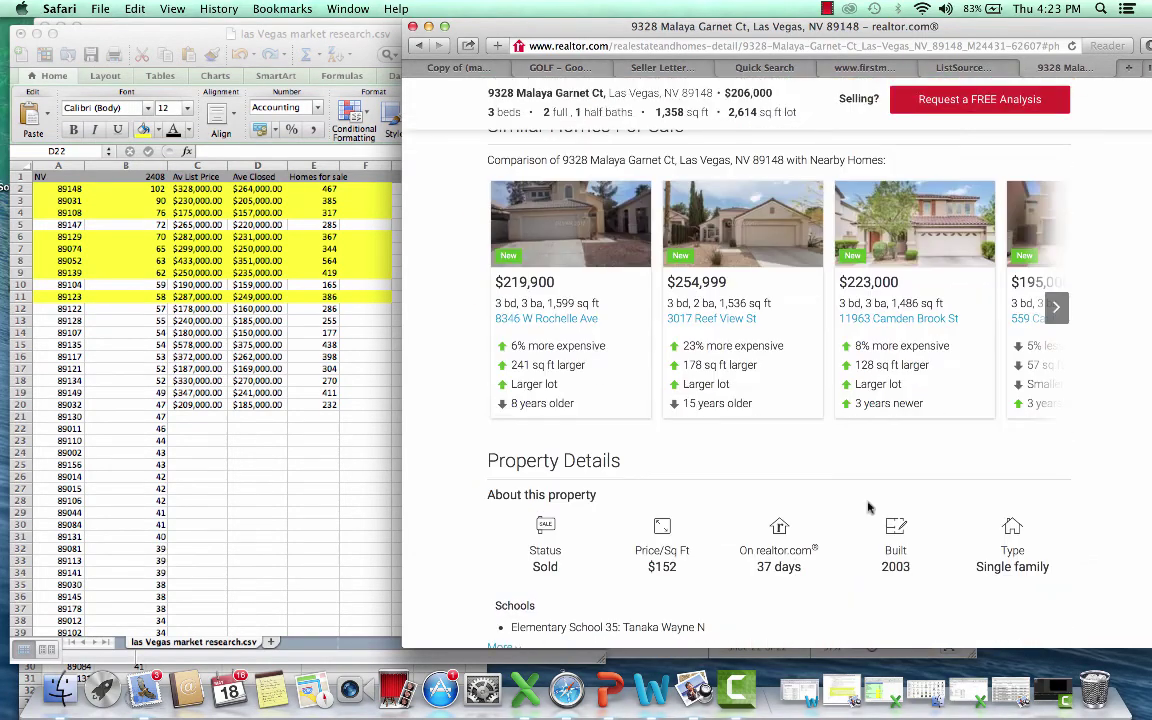
scroll(868, 508, down, 10)
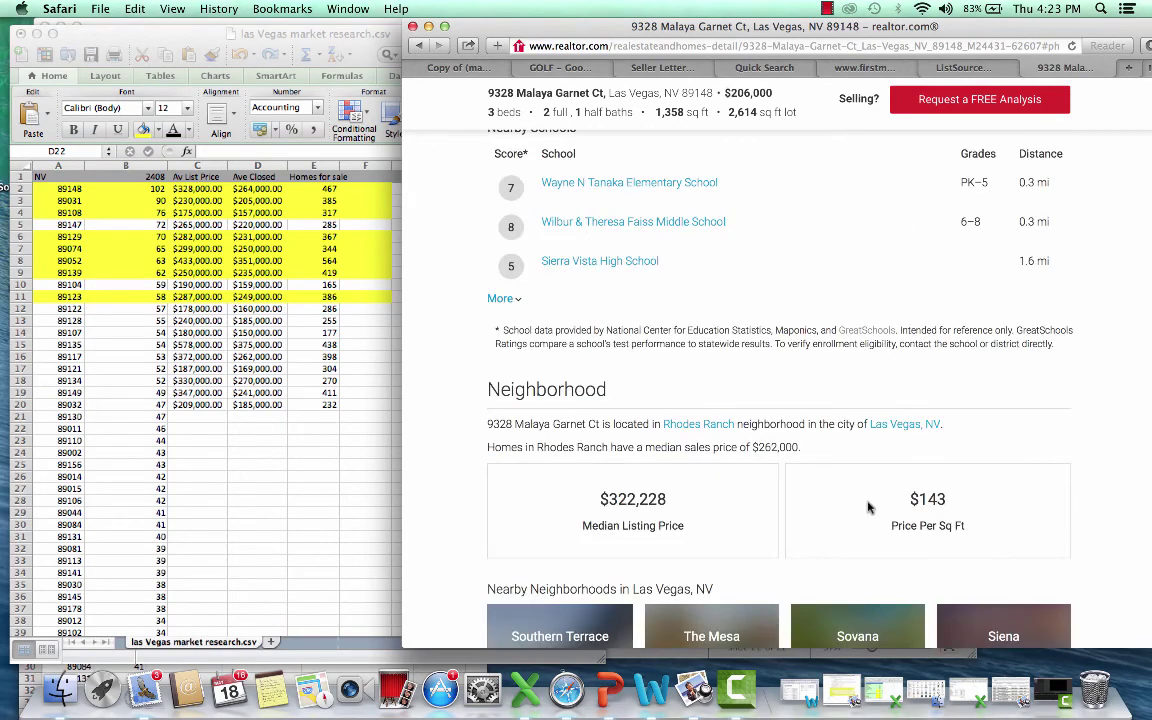
scroll(868, 508, up, 15)
scroll(868, 508, down, 6)
scroll(868, 506, up, 6)
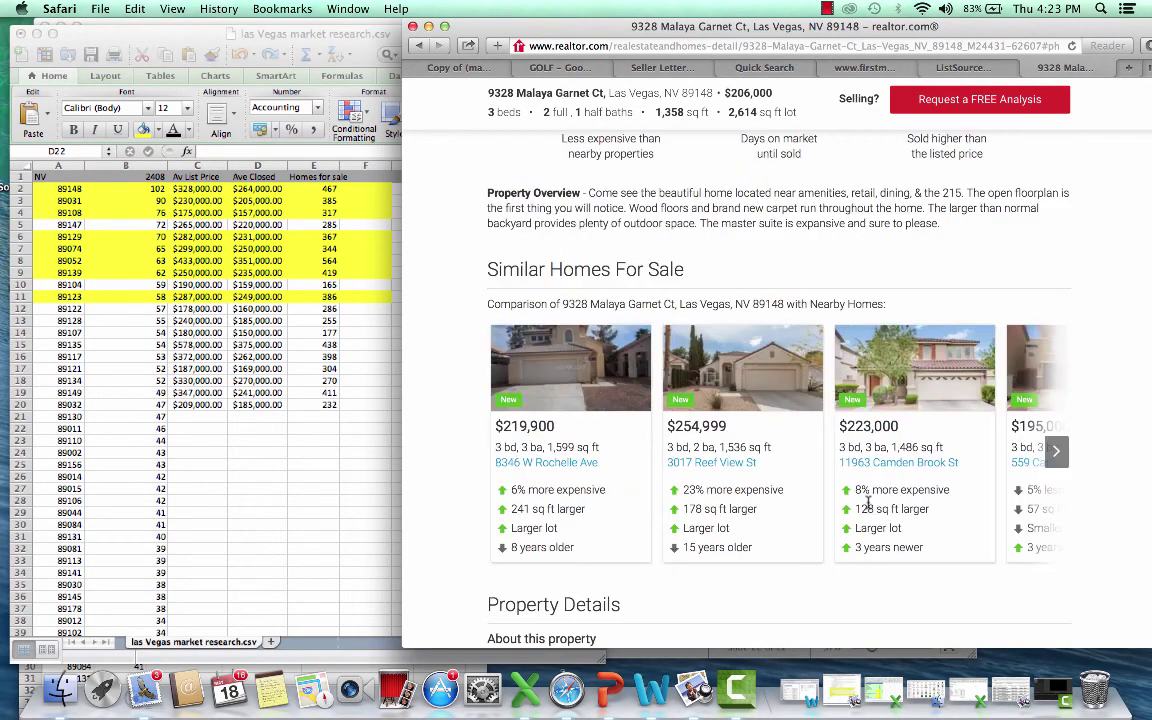
scroll(740, 281, up, 2)
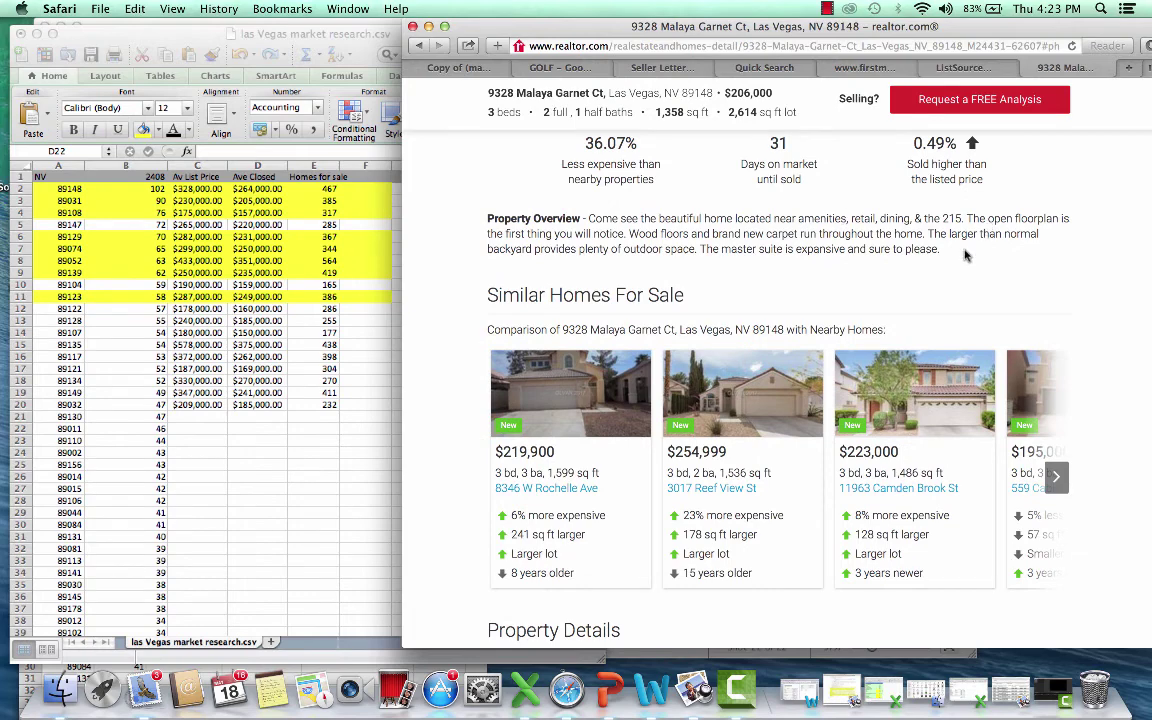
scroll(913, 244, up, 1)
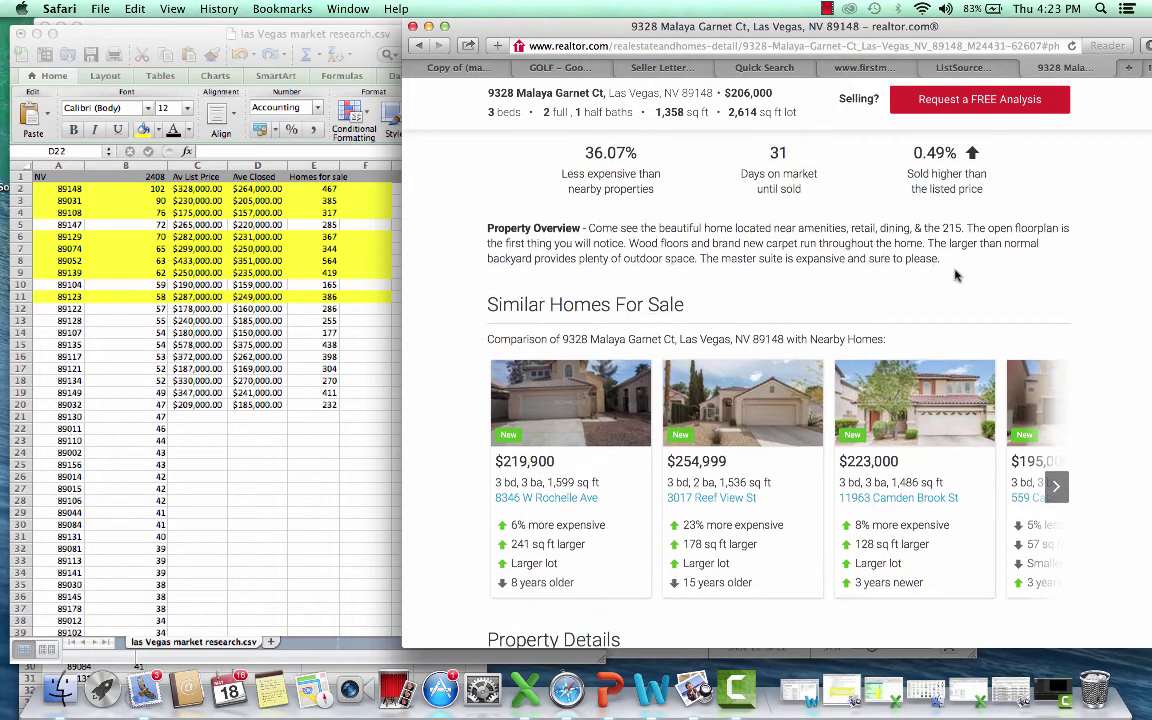
scroll(714, 287, up, 10)
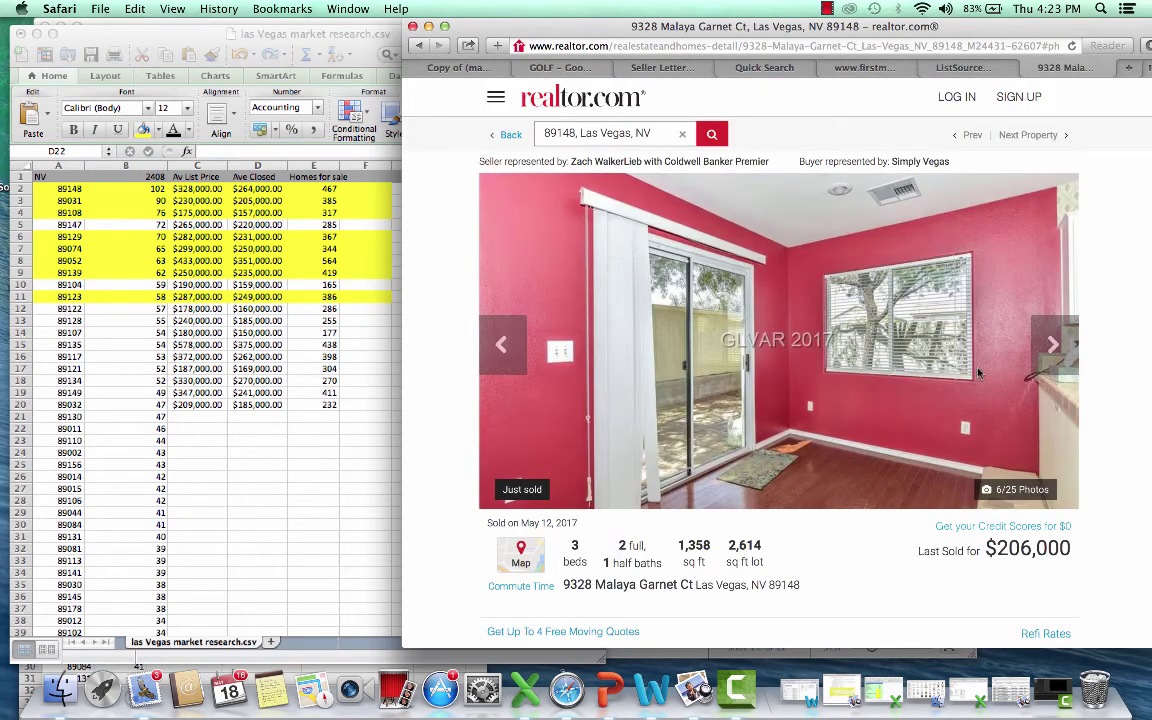
click(420, 46)
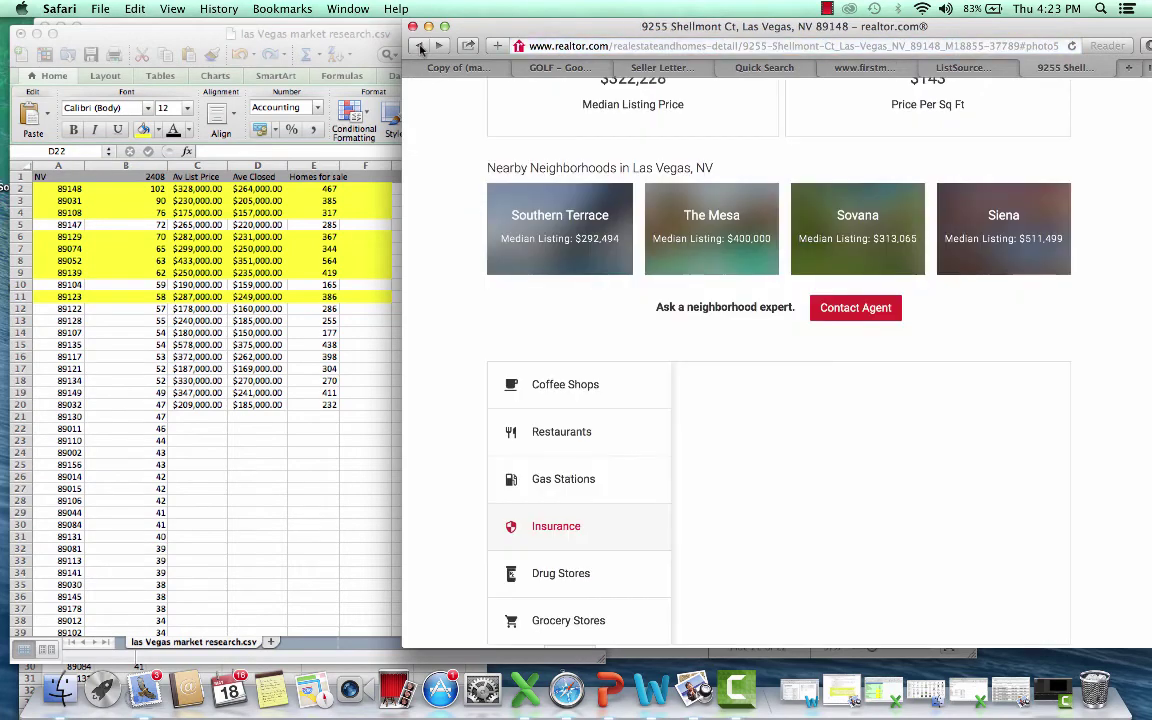
scroll(486, 350, up, 20)
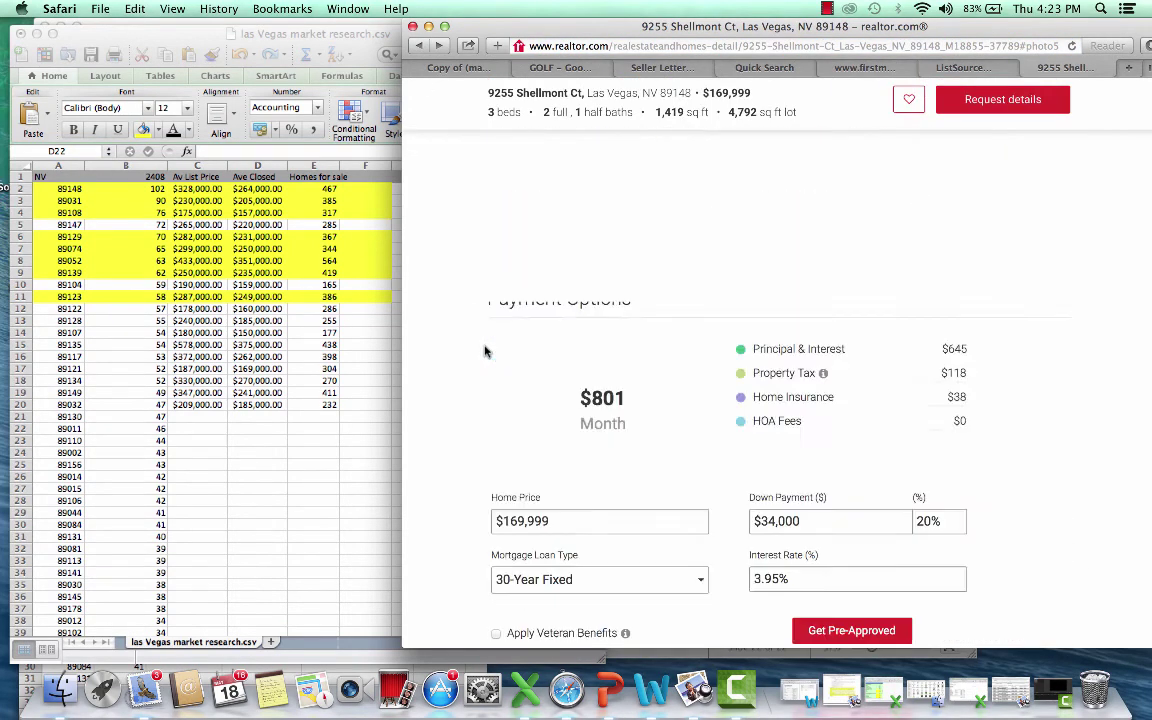
scroll(577, 346, up, 15)
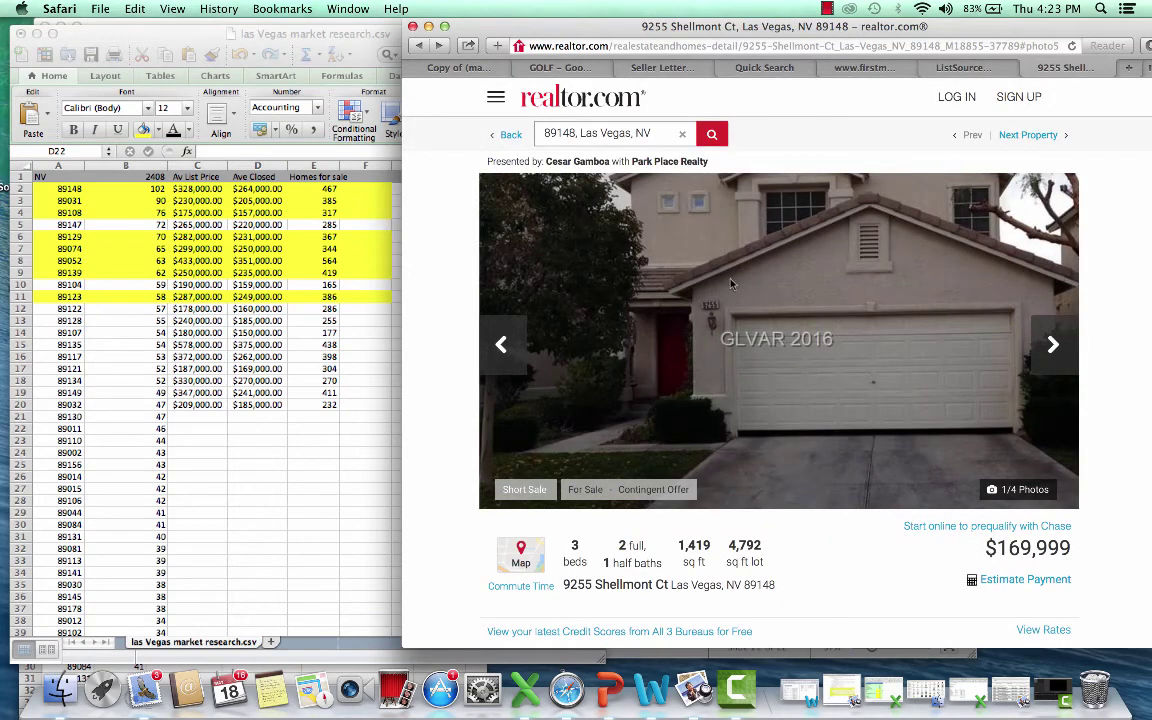
click(421, 47)
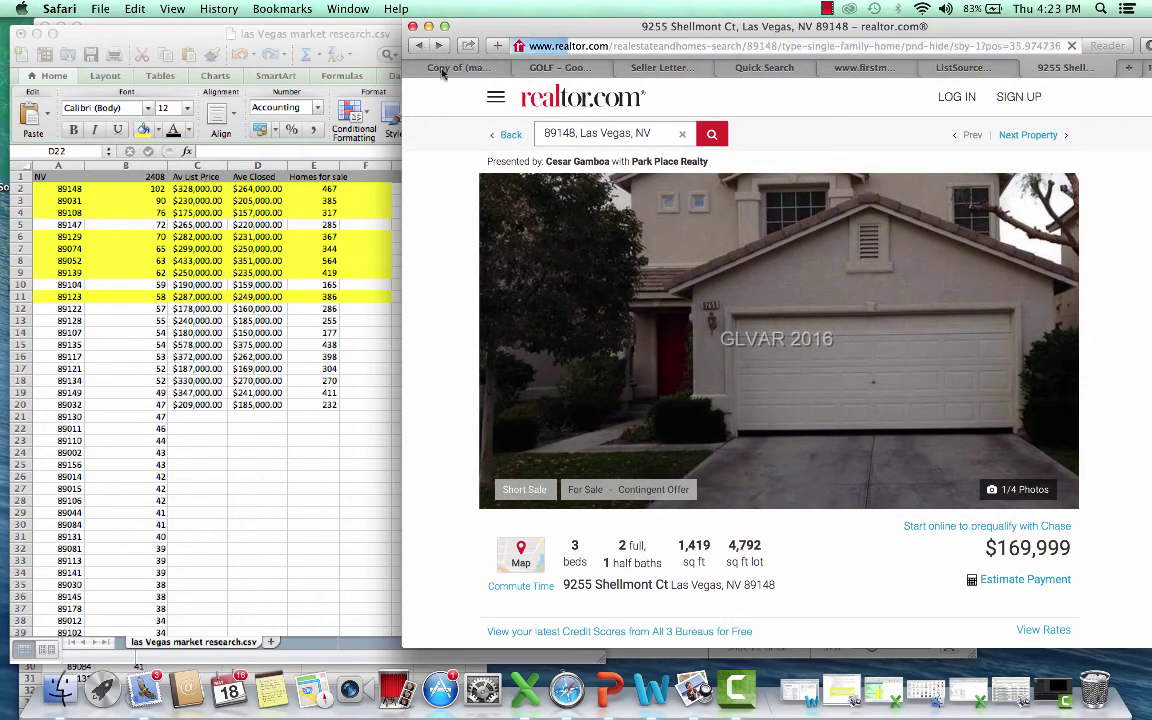
scroll(1065, 375, down, 3)
scroll(1065, 375, down, 10)
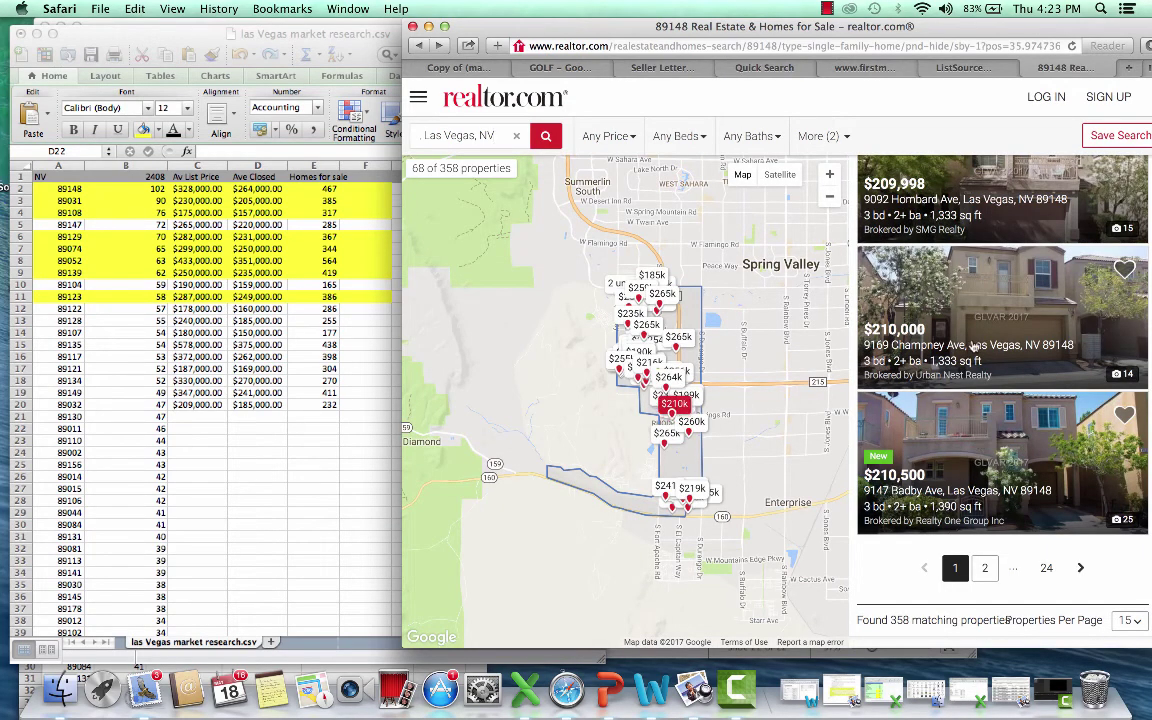
Step: Compare 89148 home prices on the map markers and listings, then return to the Las Vegas market research workbook
scroll(979, 443, up, 1)
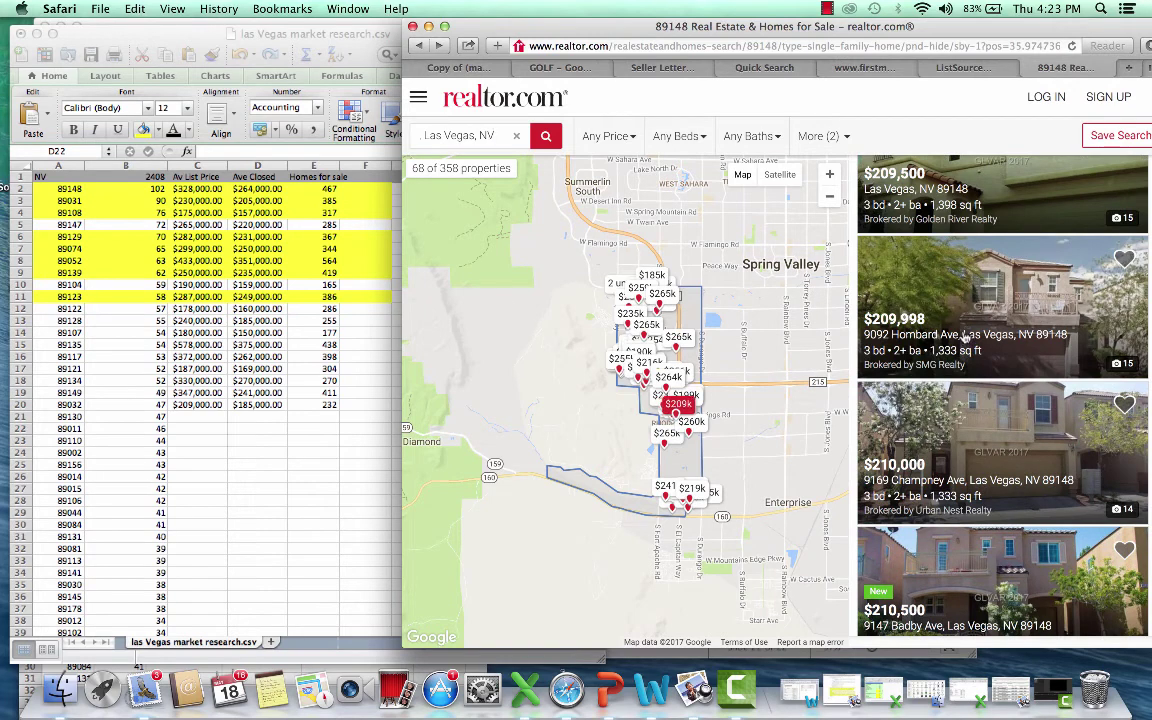
mouse_move(697, 495)
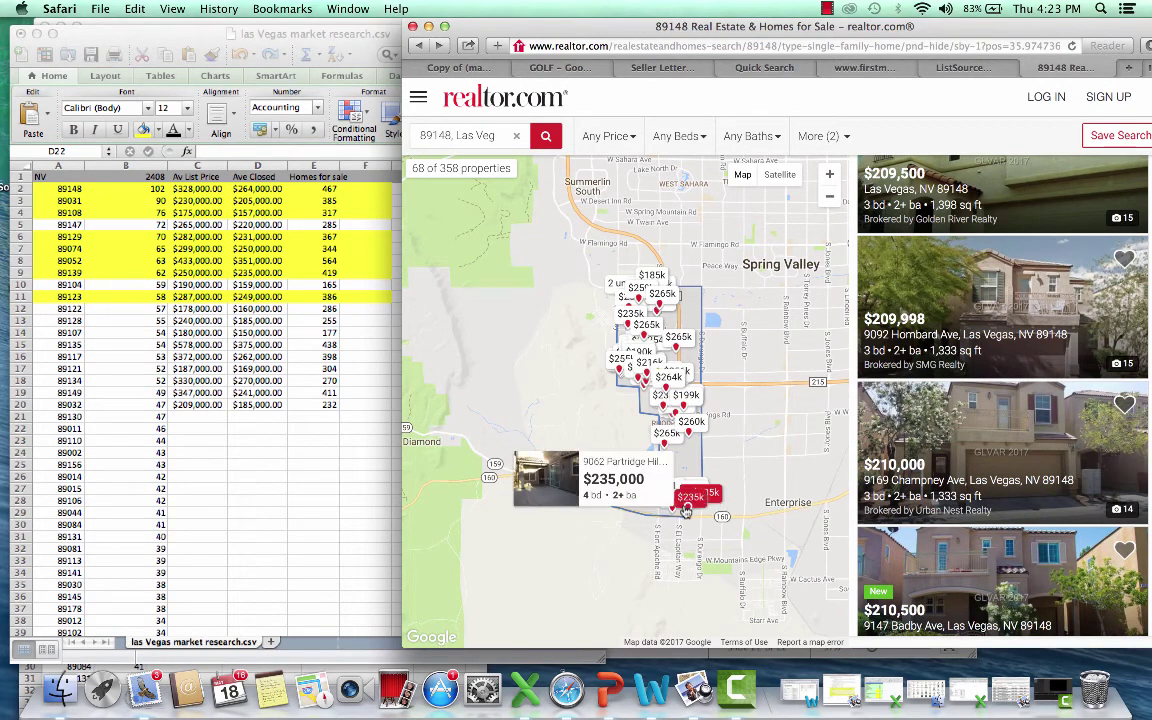
mouse_move(698, 431)
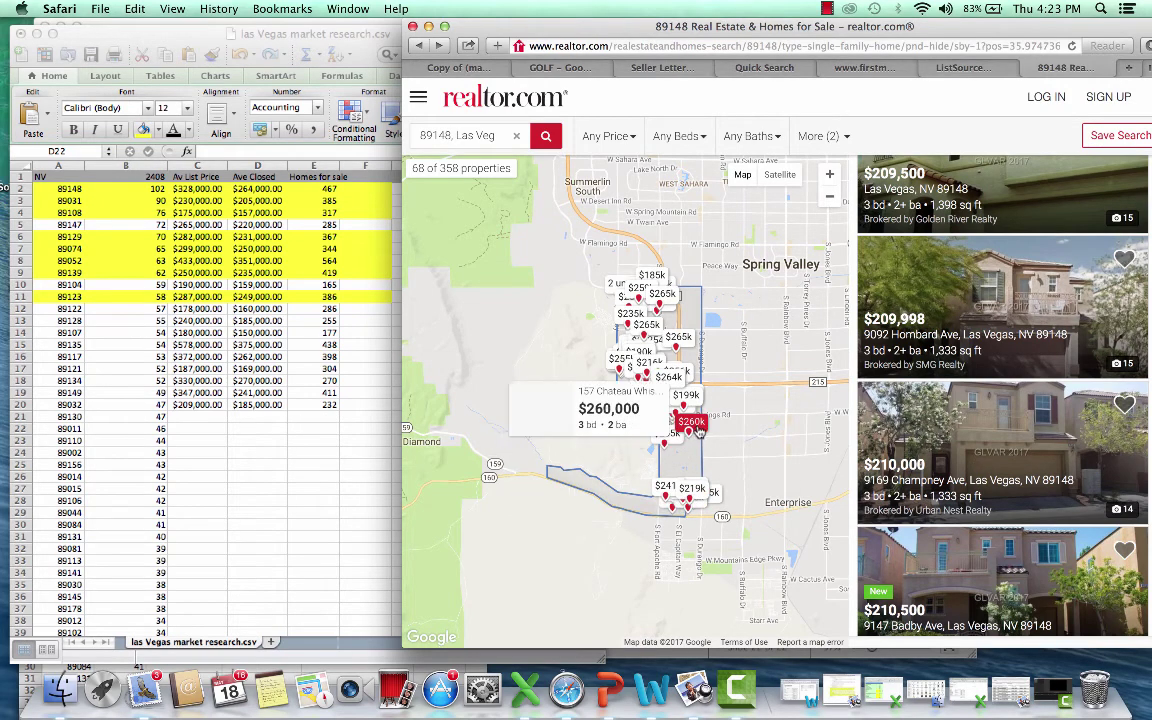
mouse_move(690, 401)
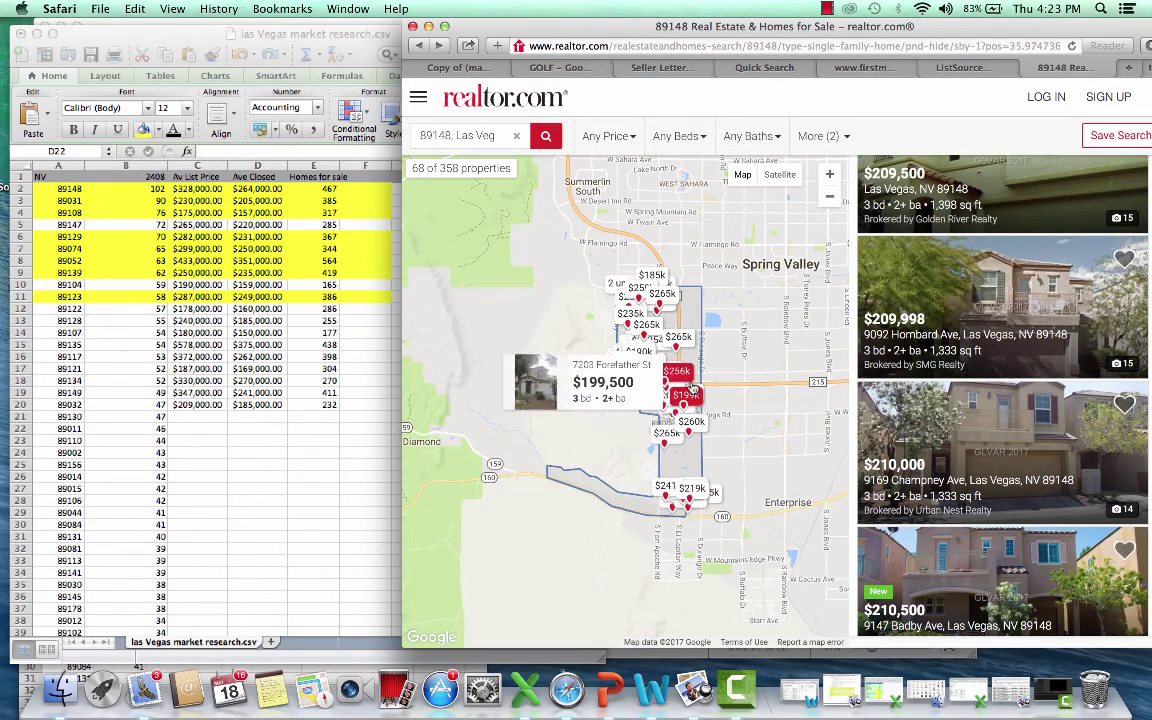
mouse_move(672, 372)
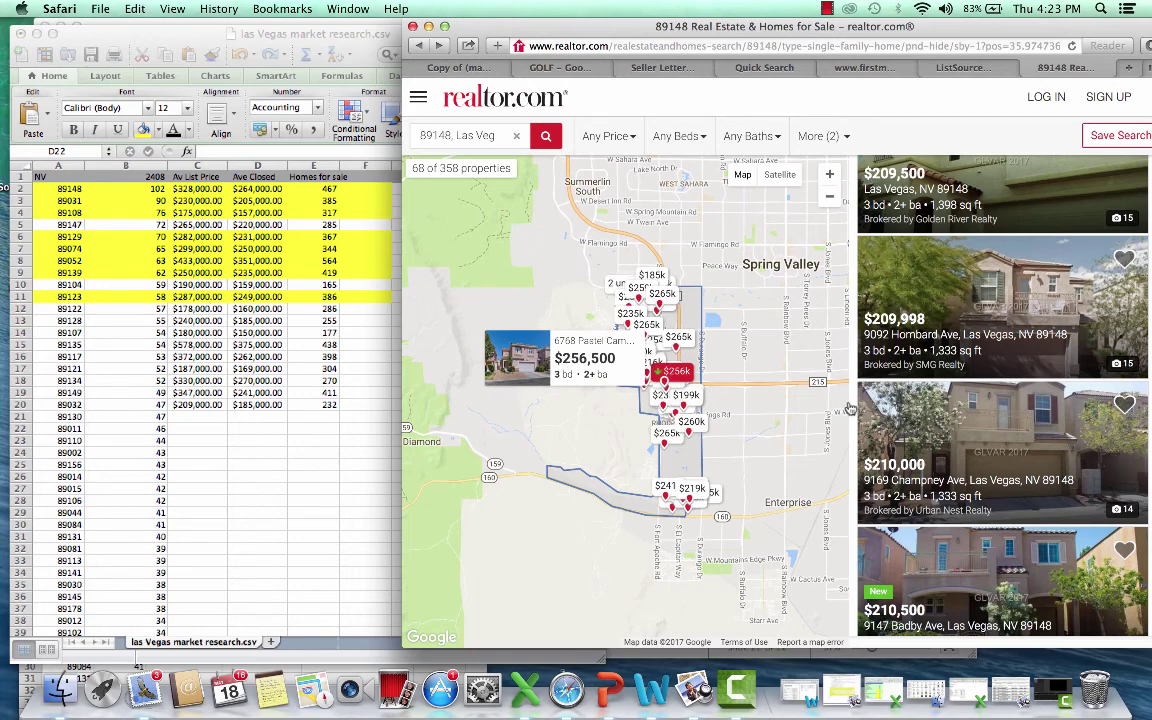
scroll(1017, 382, up, 3)
scroll(1008, 370, up, 10)
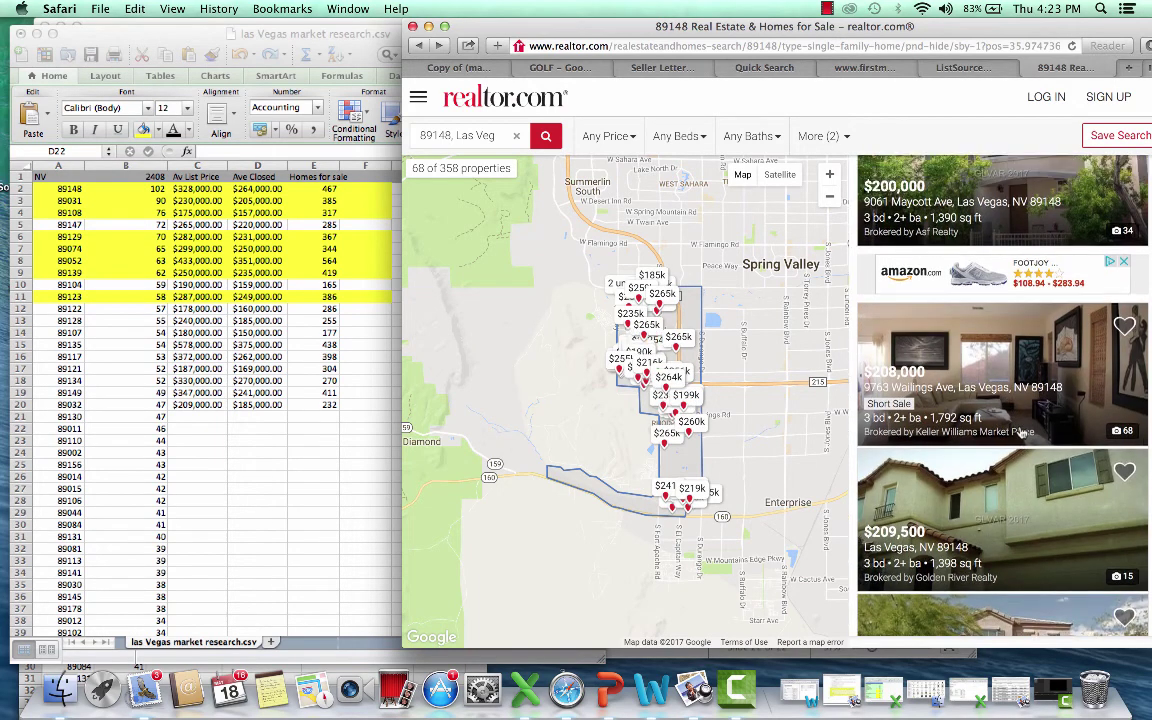
scroll(1020, 432, up, 4)
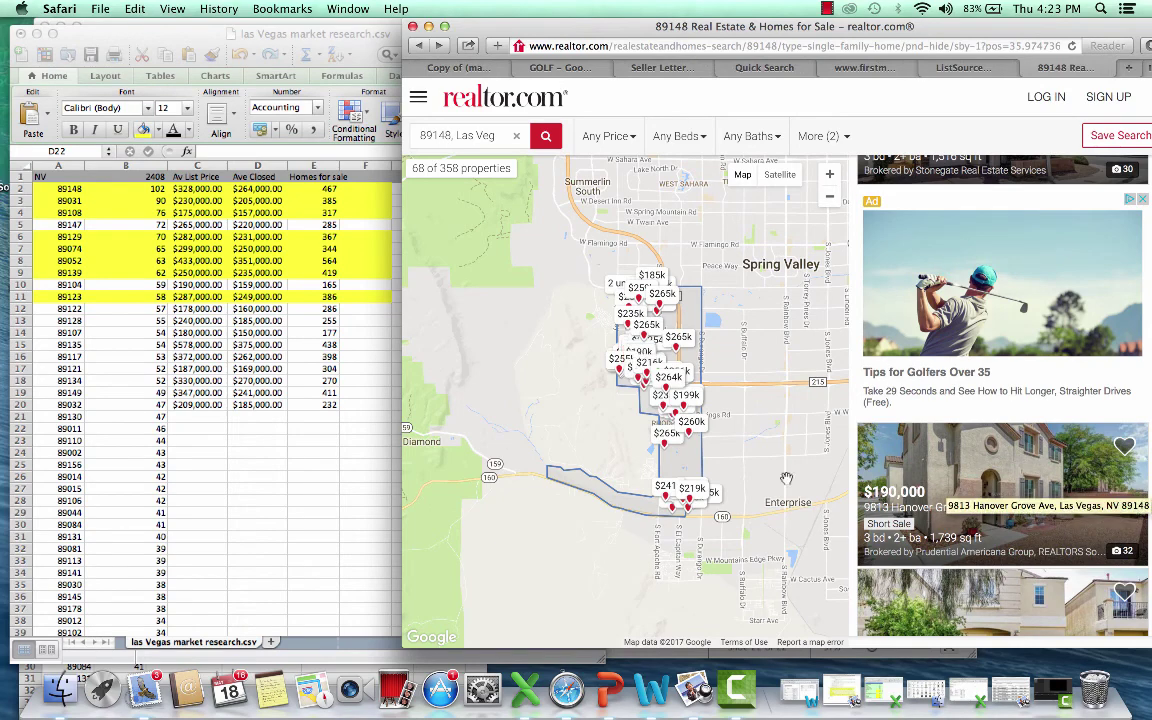
click(296, 464)
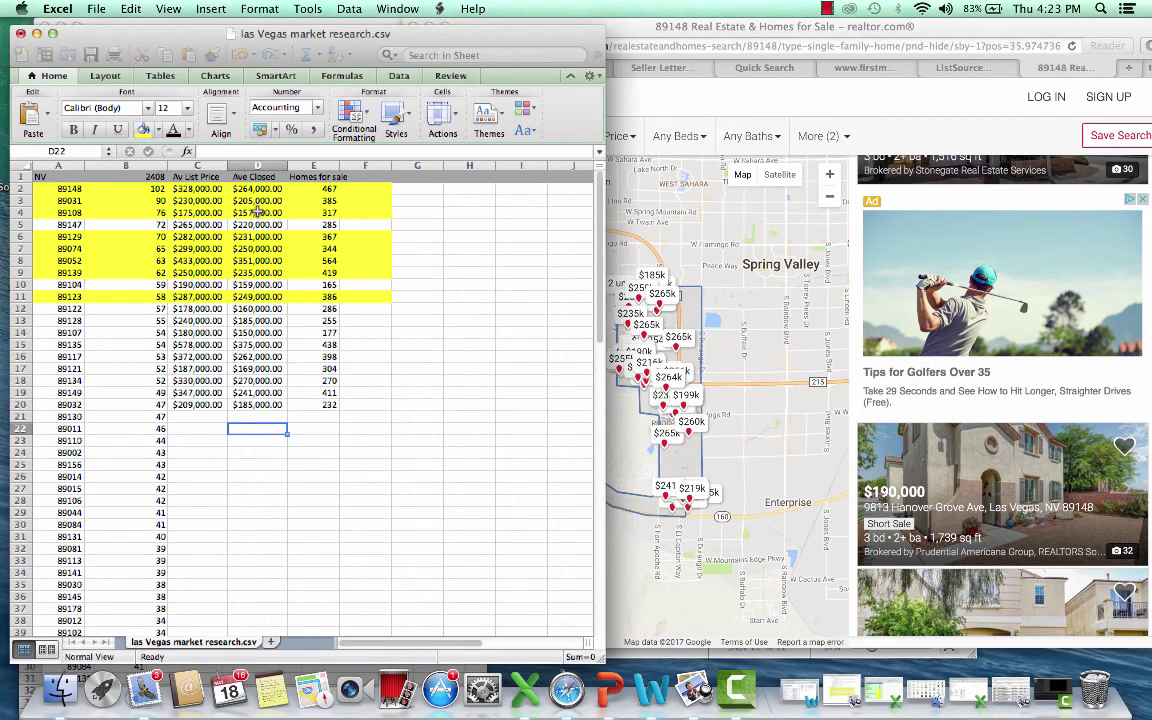
click(417, 327)
drag(72, 188, 355, 399)
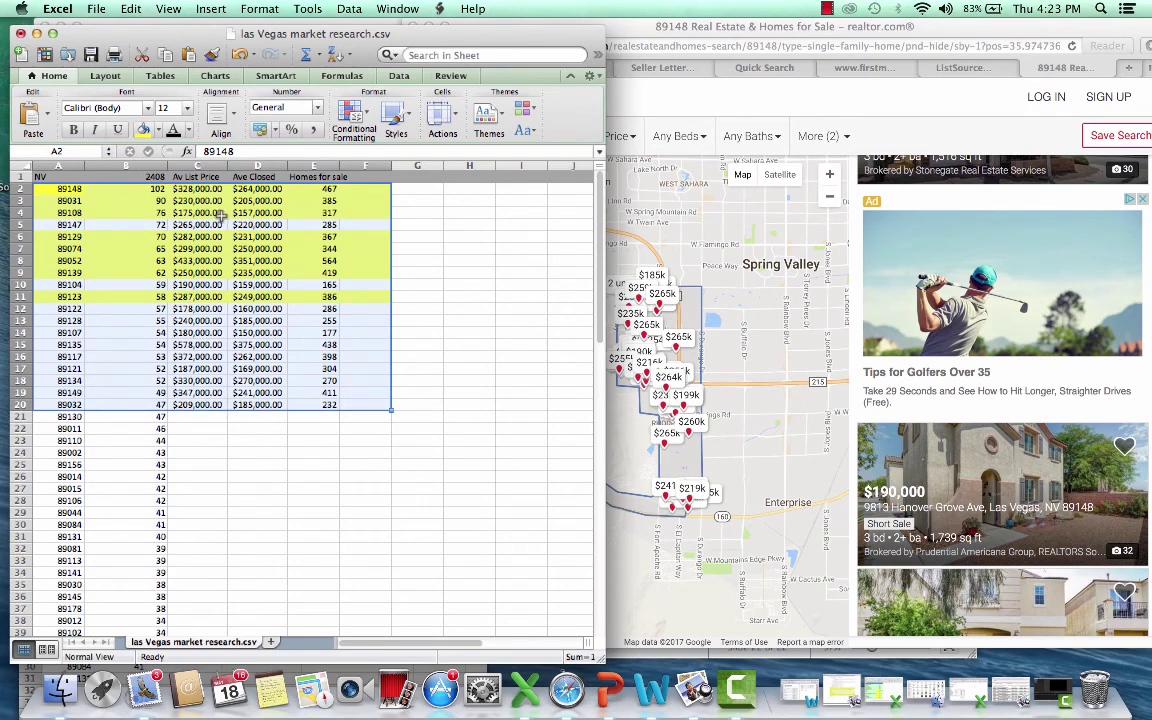
click(521, 281)
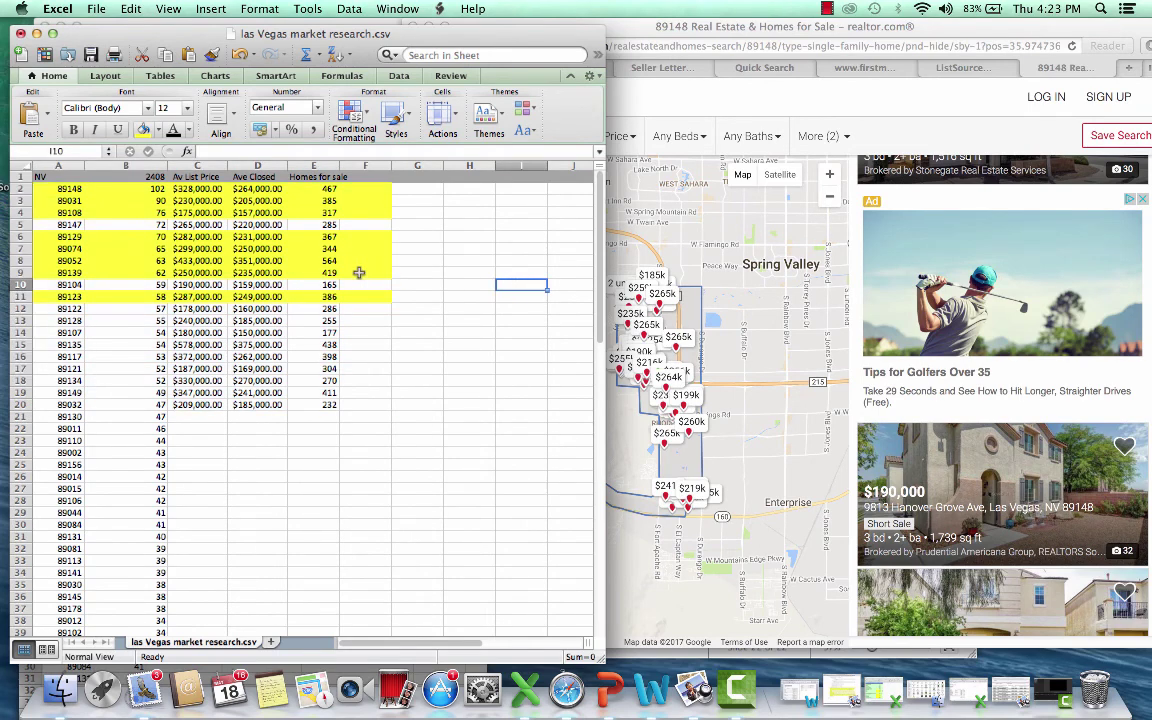
click(346, 233)
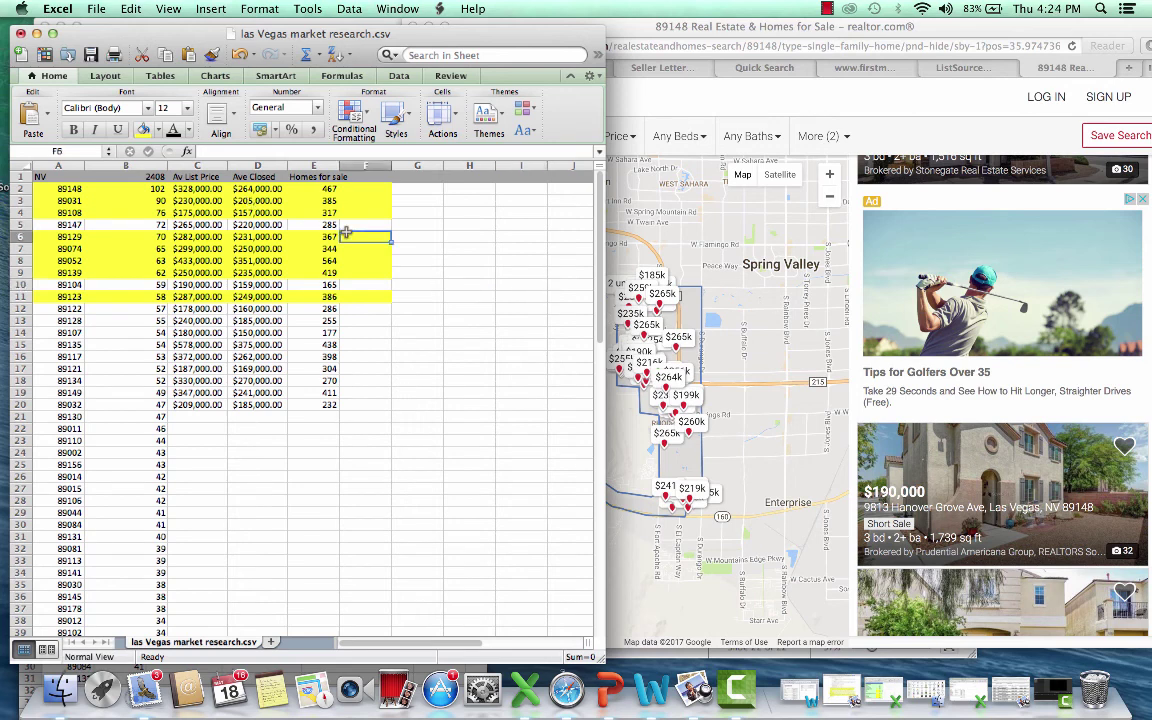
click(20, 201)
click(190, 247)
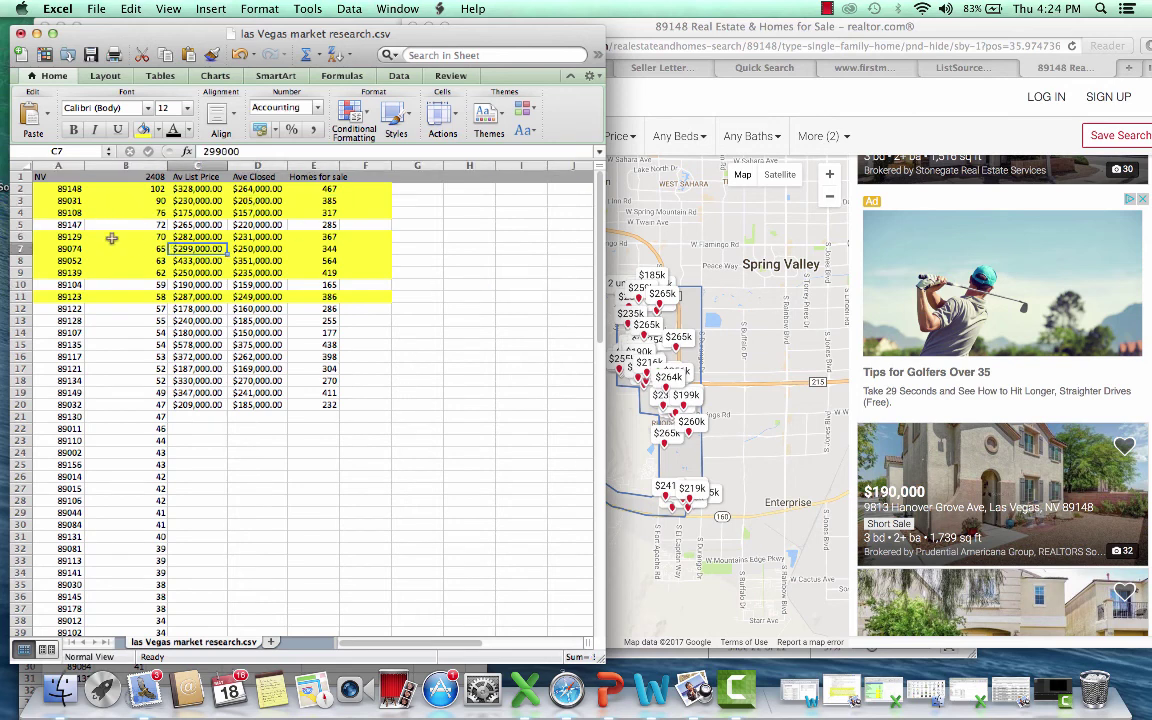
click(20, 201)
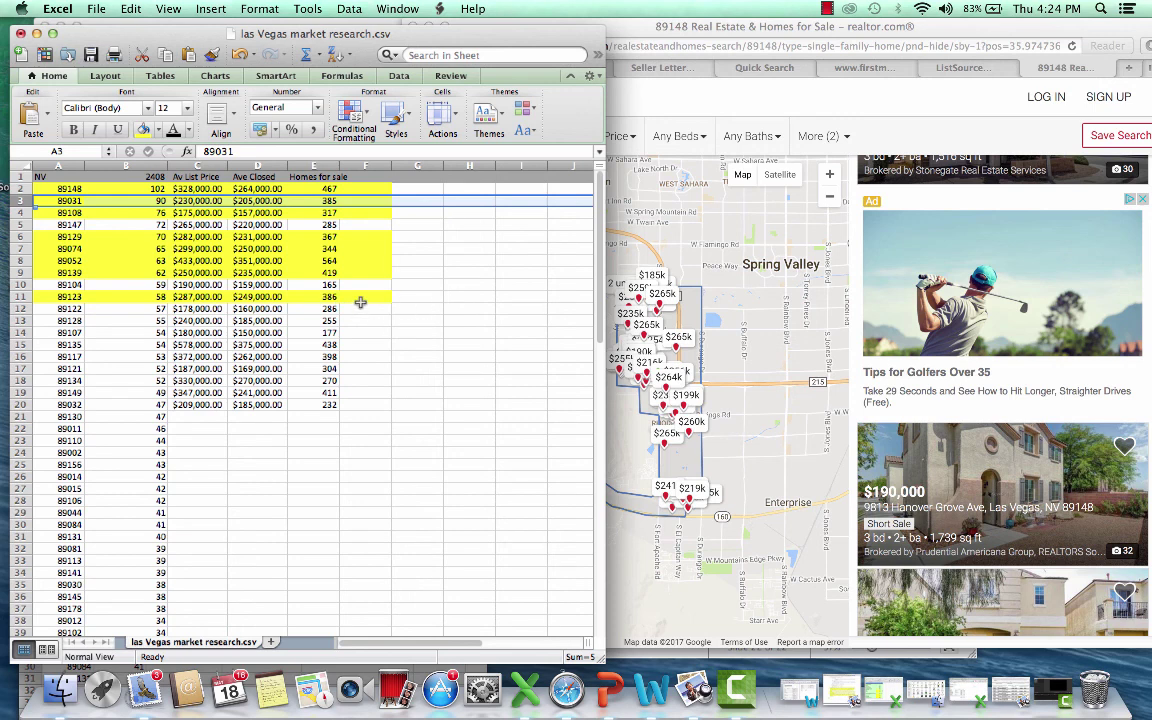
click(827, 9)
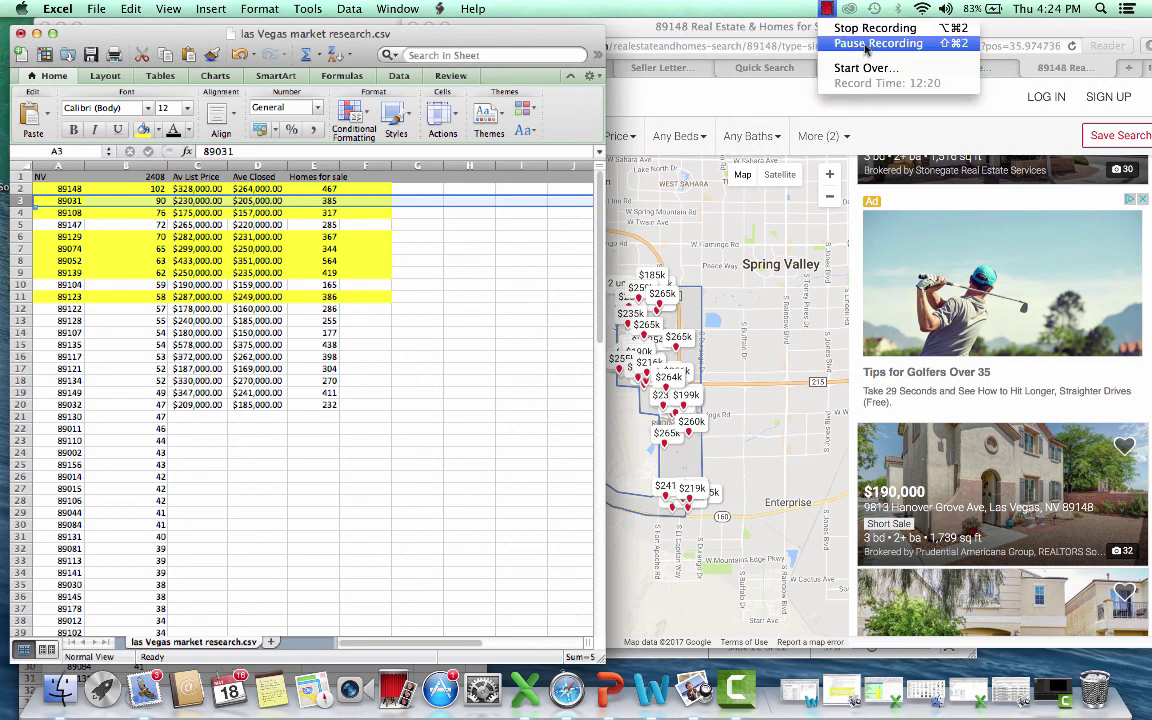